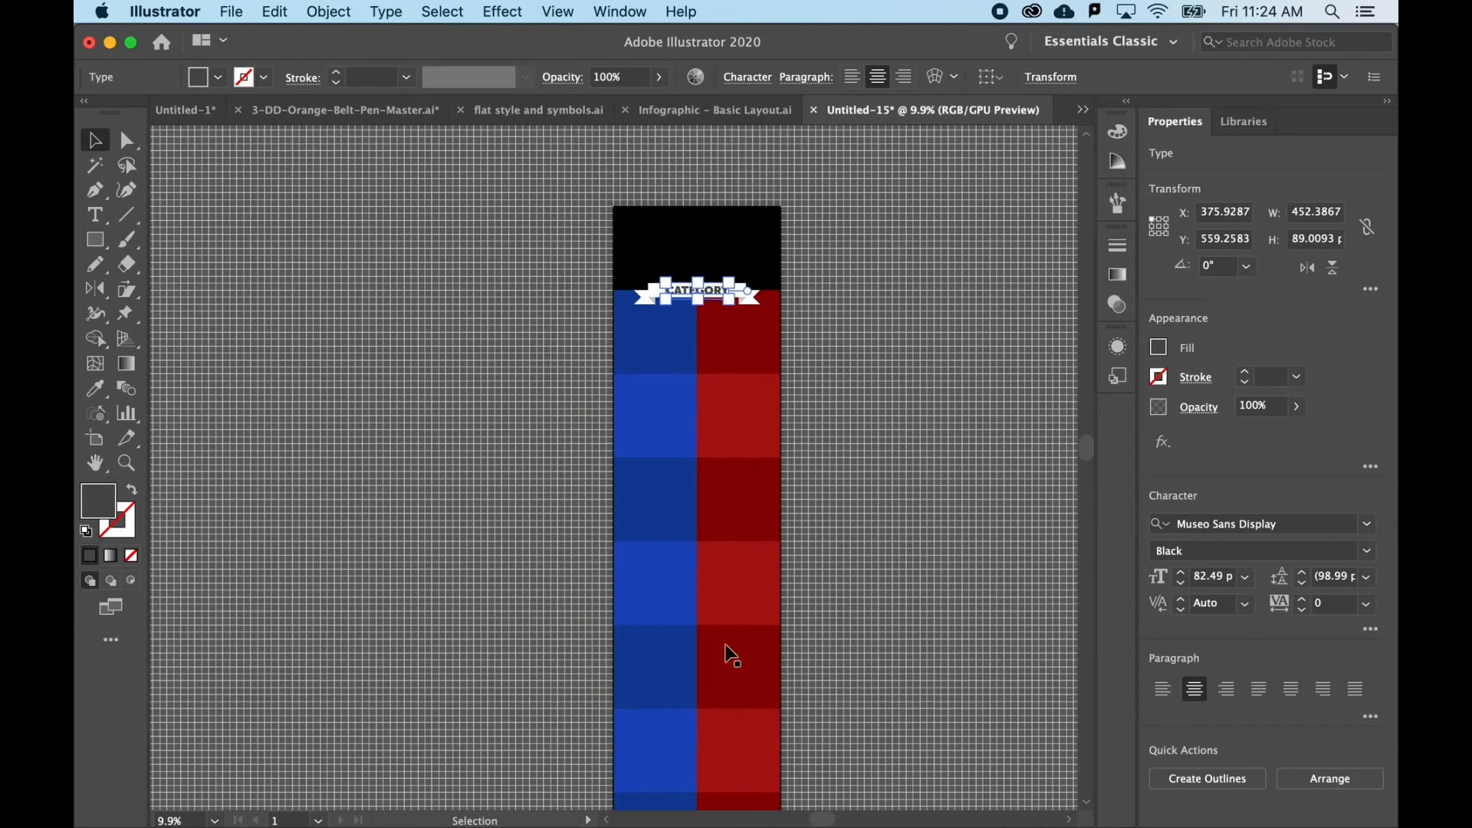
- Examine the CATEGORY ribbon banner and the full column layout of black, blue and red blocks
scroll(690, 369, up, 6)
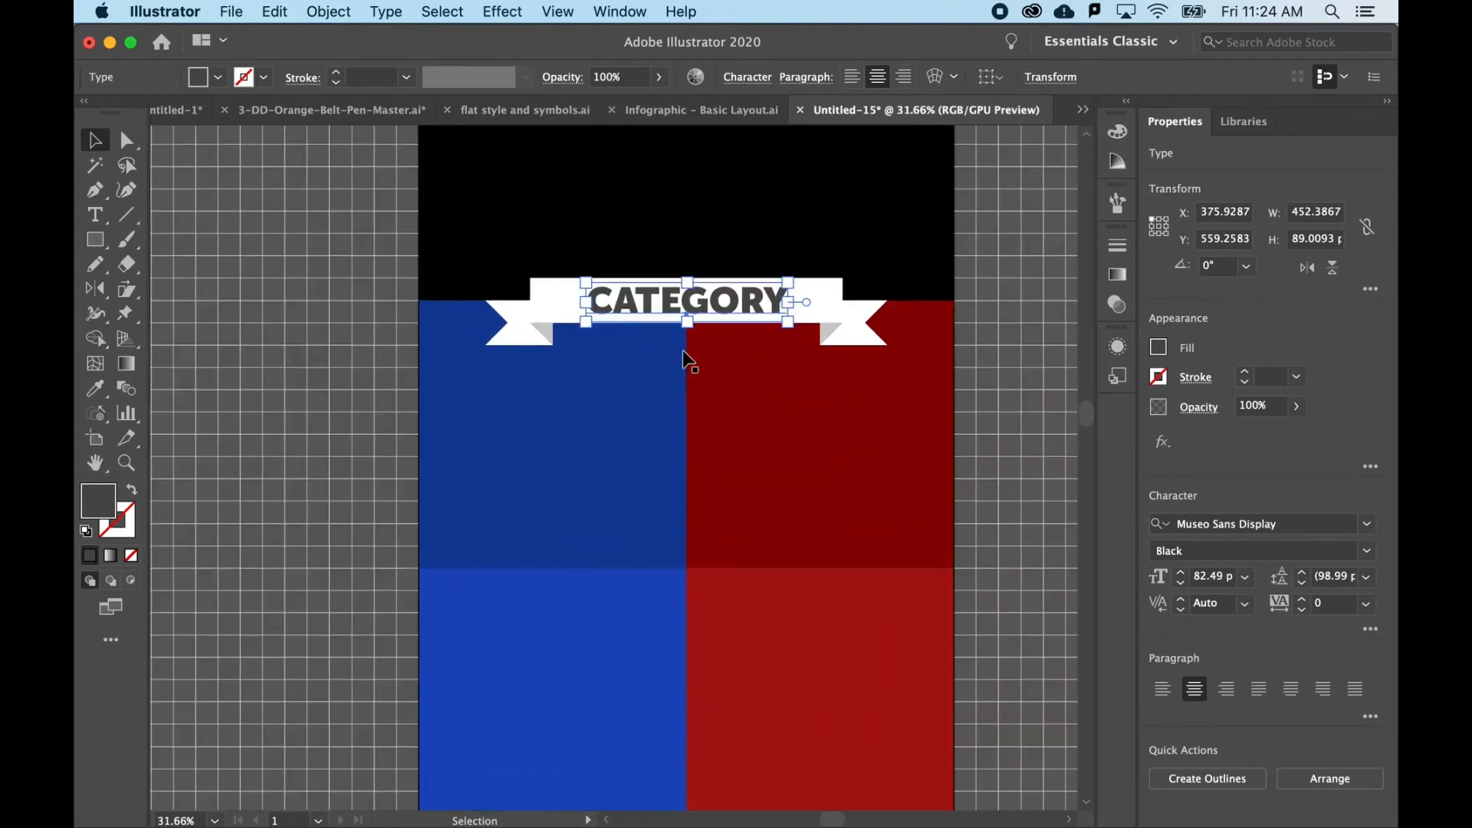
scroll(581, 309, up, 6)
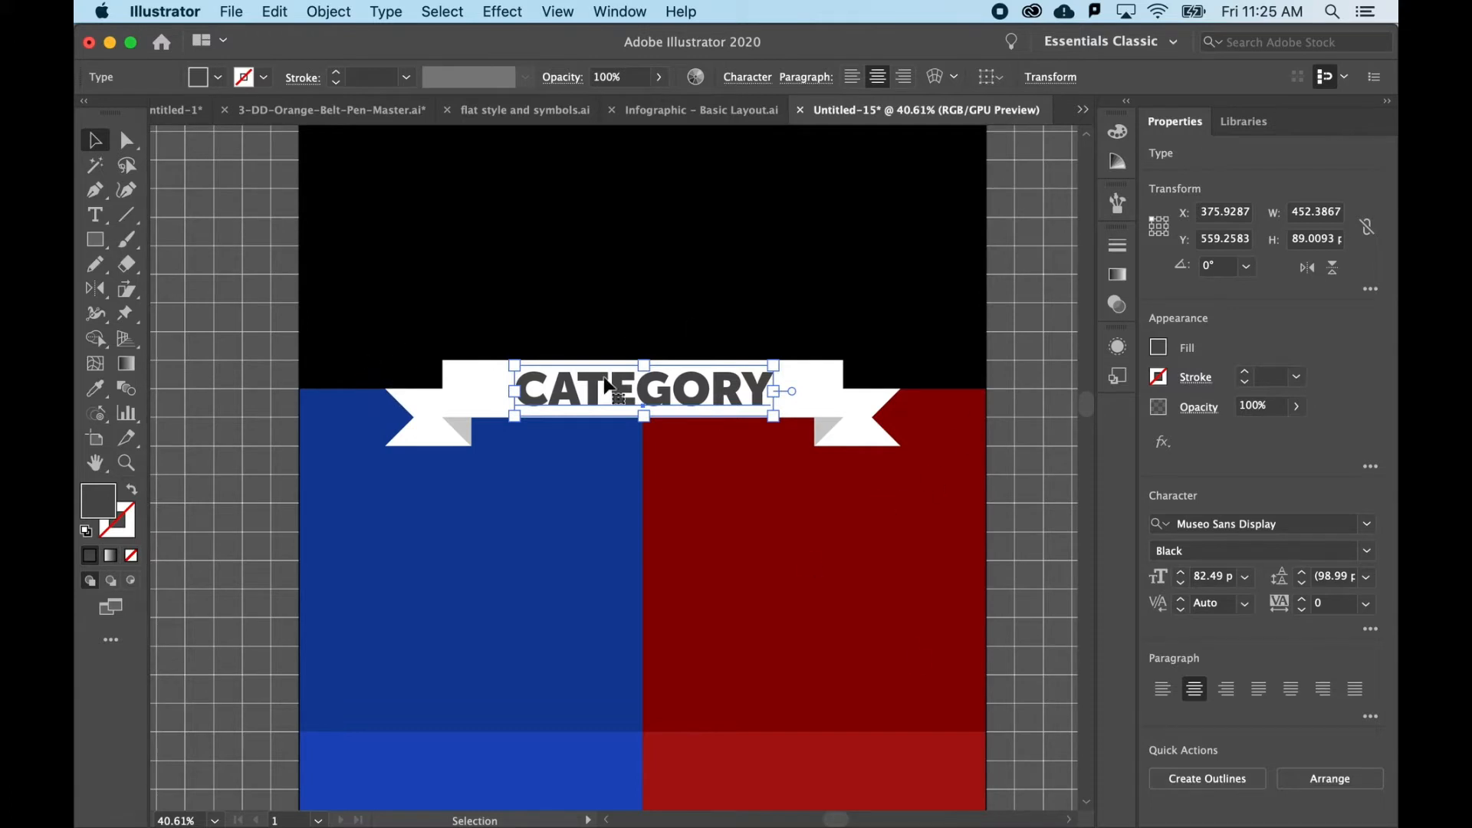
click(526, 315)
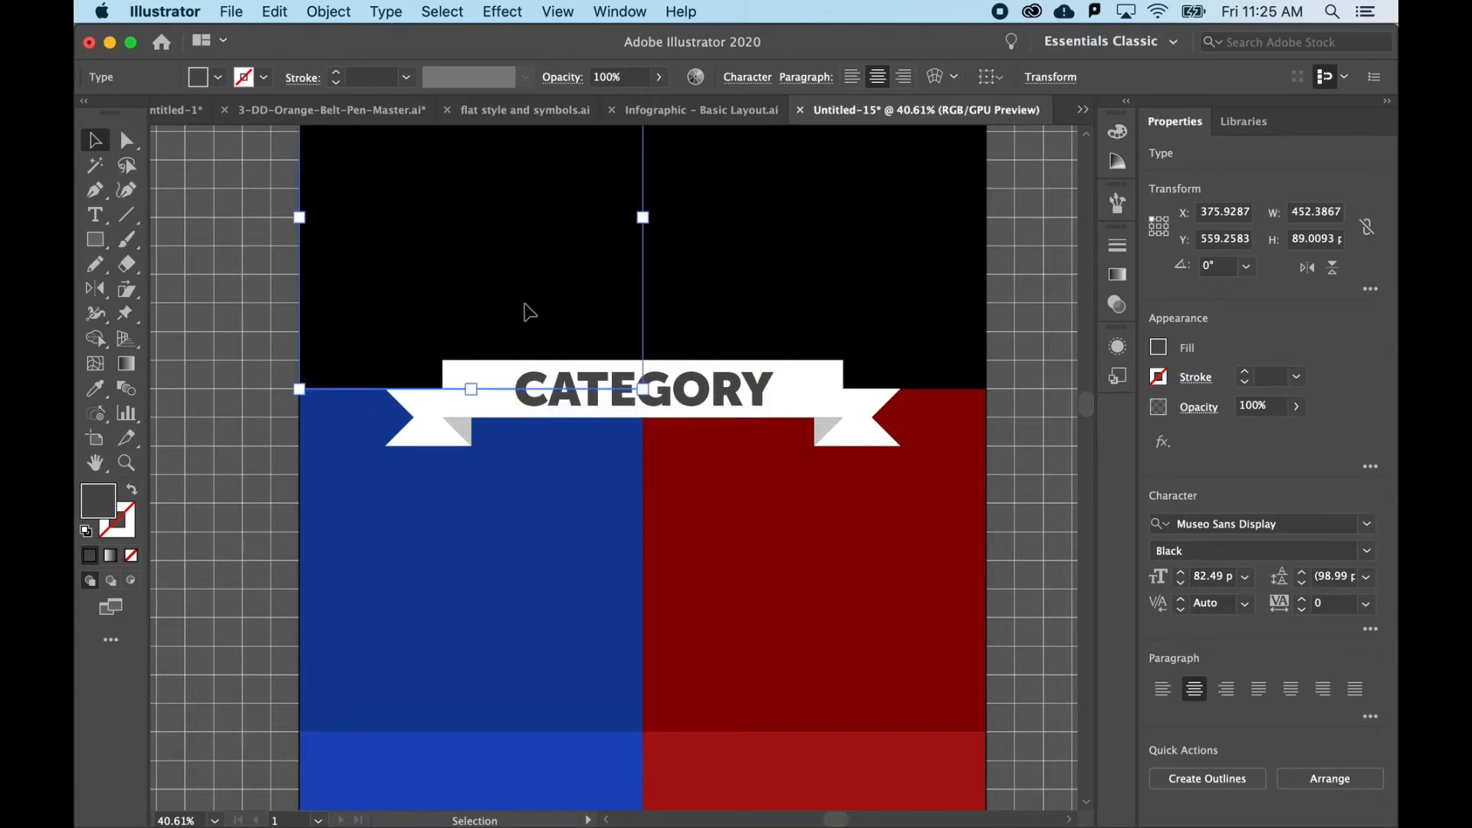
scroll(687, 425, down, 3)
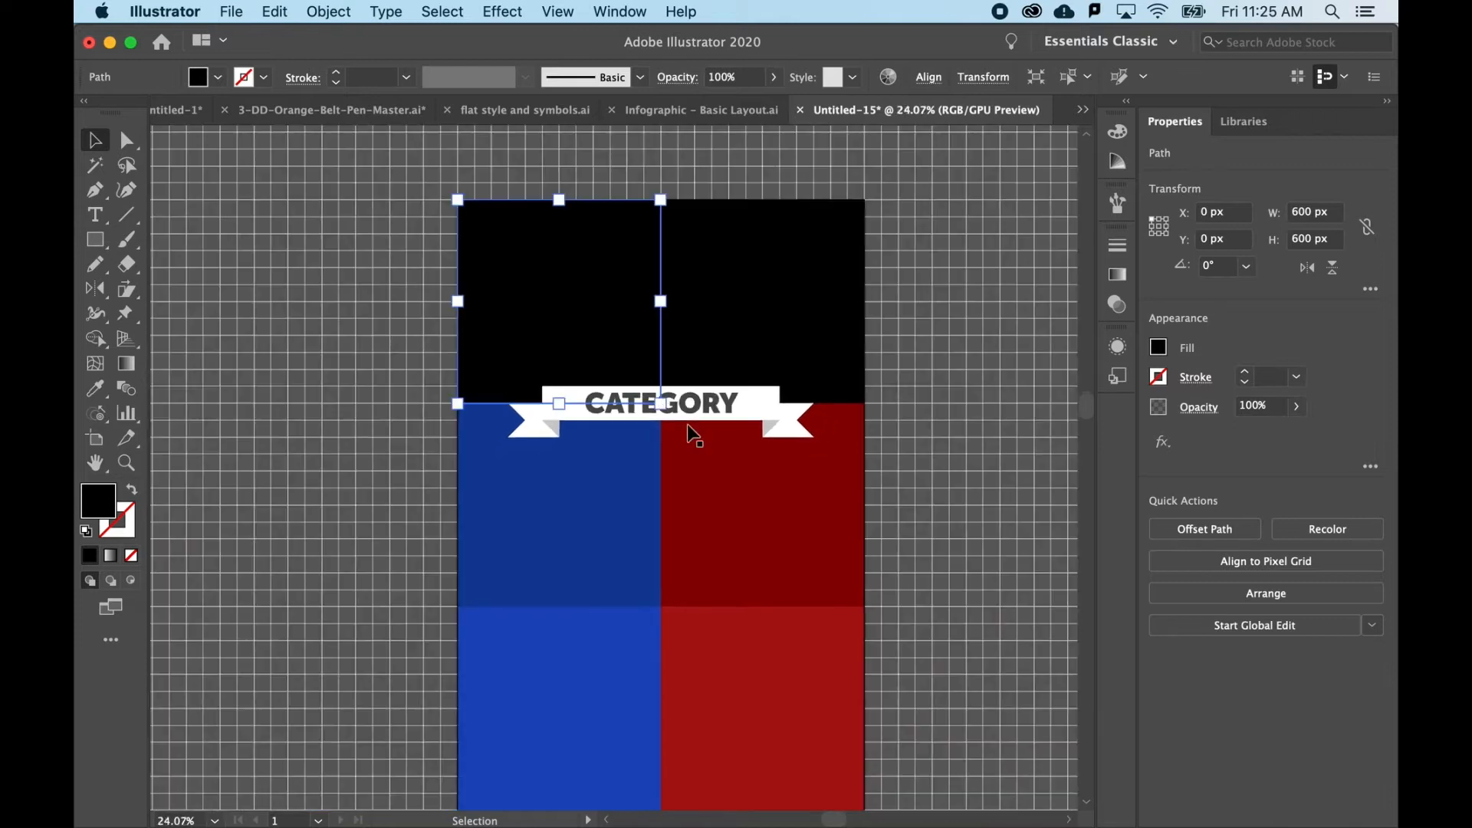
scroll(687, 425, down, 4)
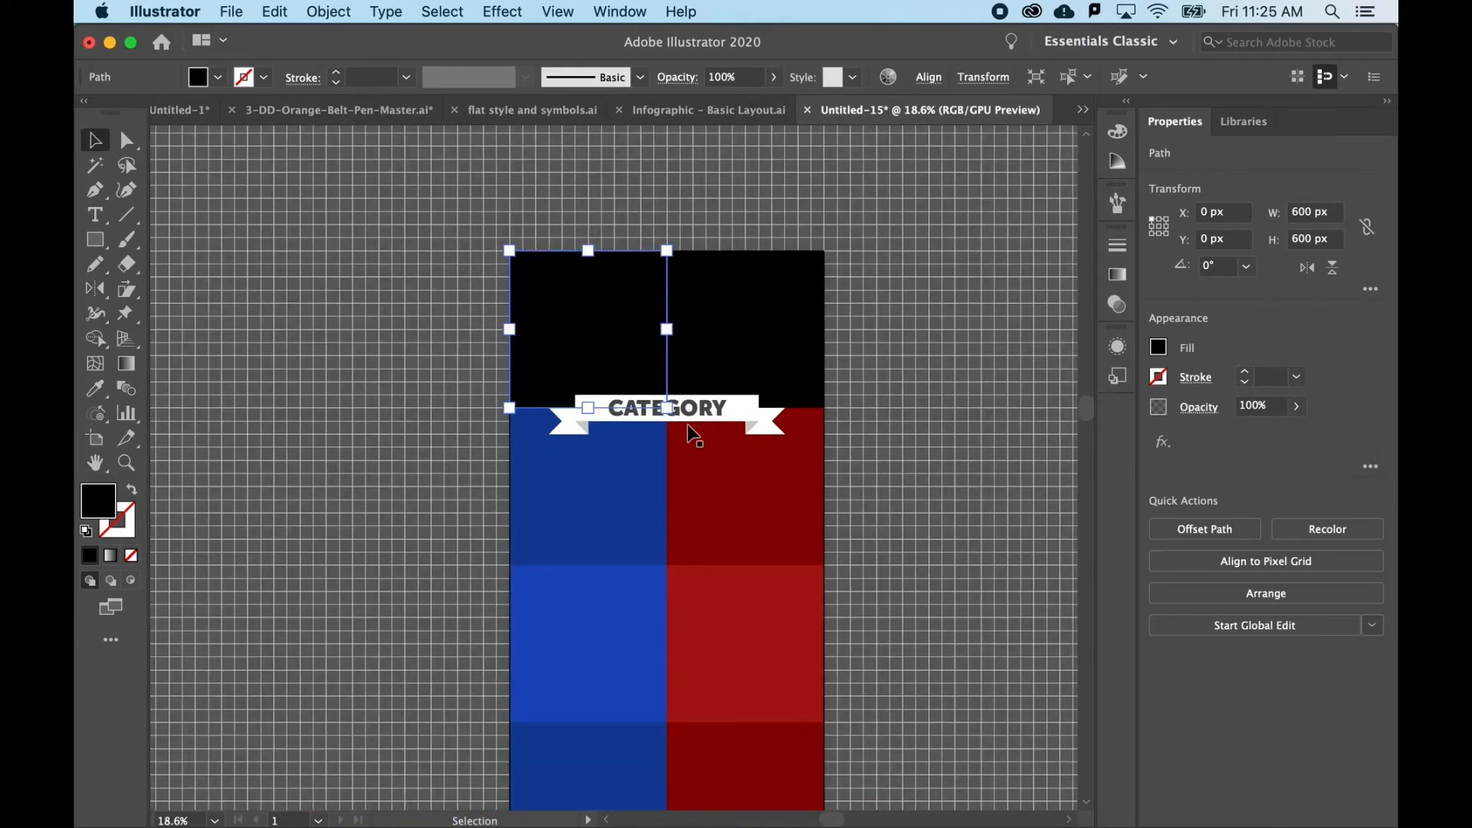
scroll(687, 425, down, 2)
scroll(687, 425, down, 2)
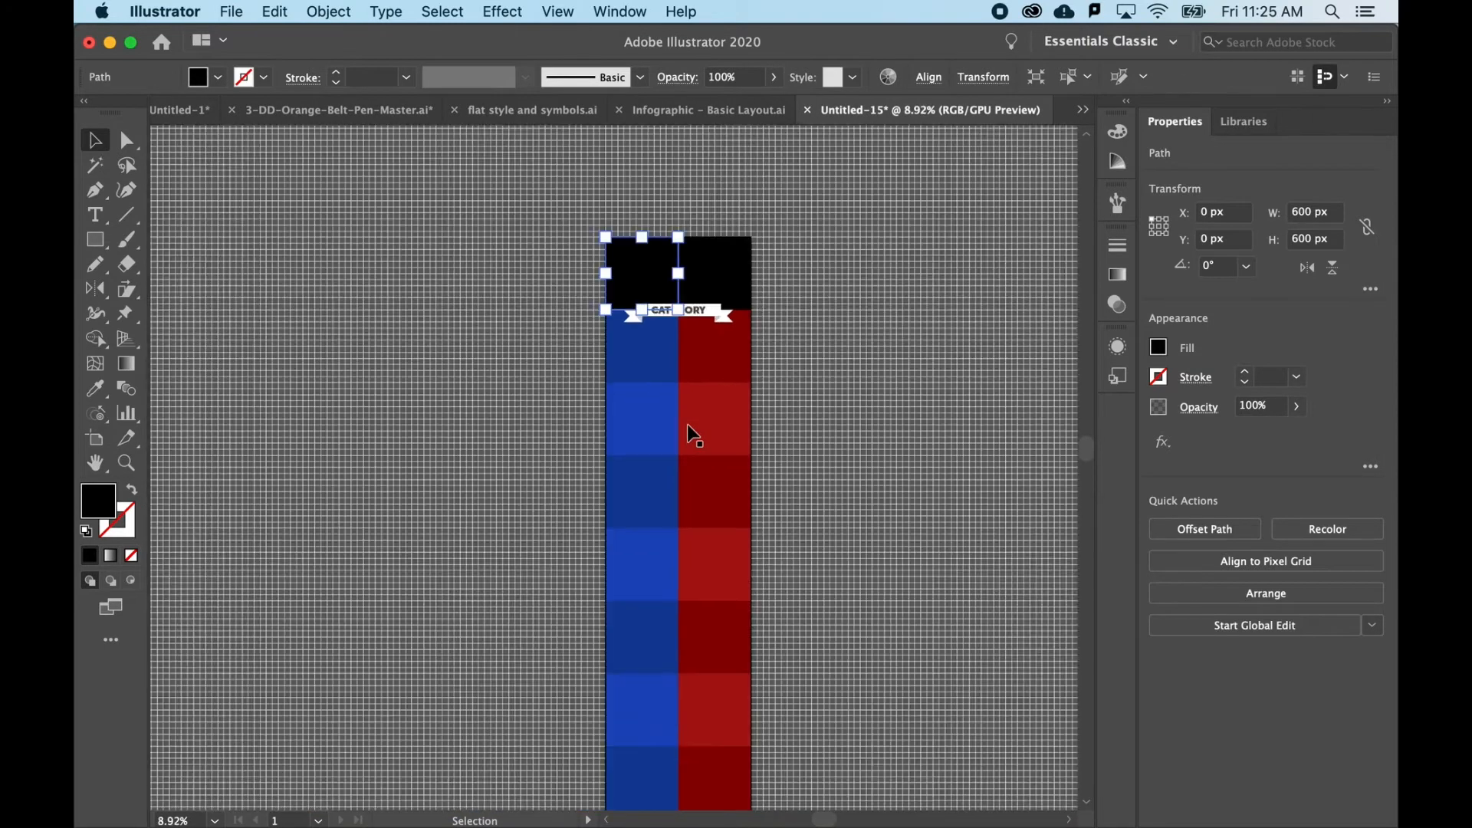
scroll(687, 424, down, 2)
scroll(687, 425, up, 1)
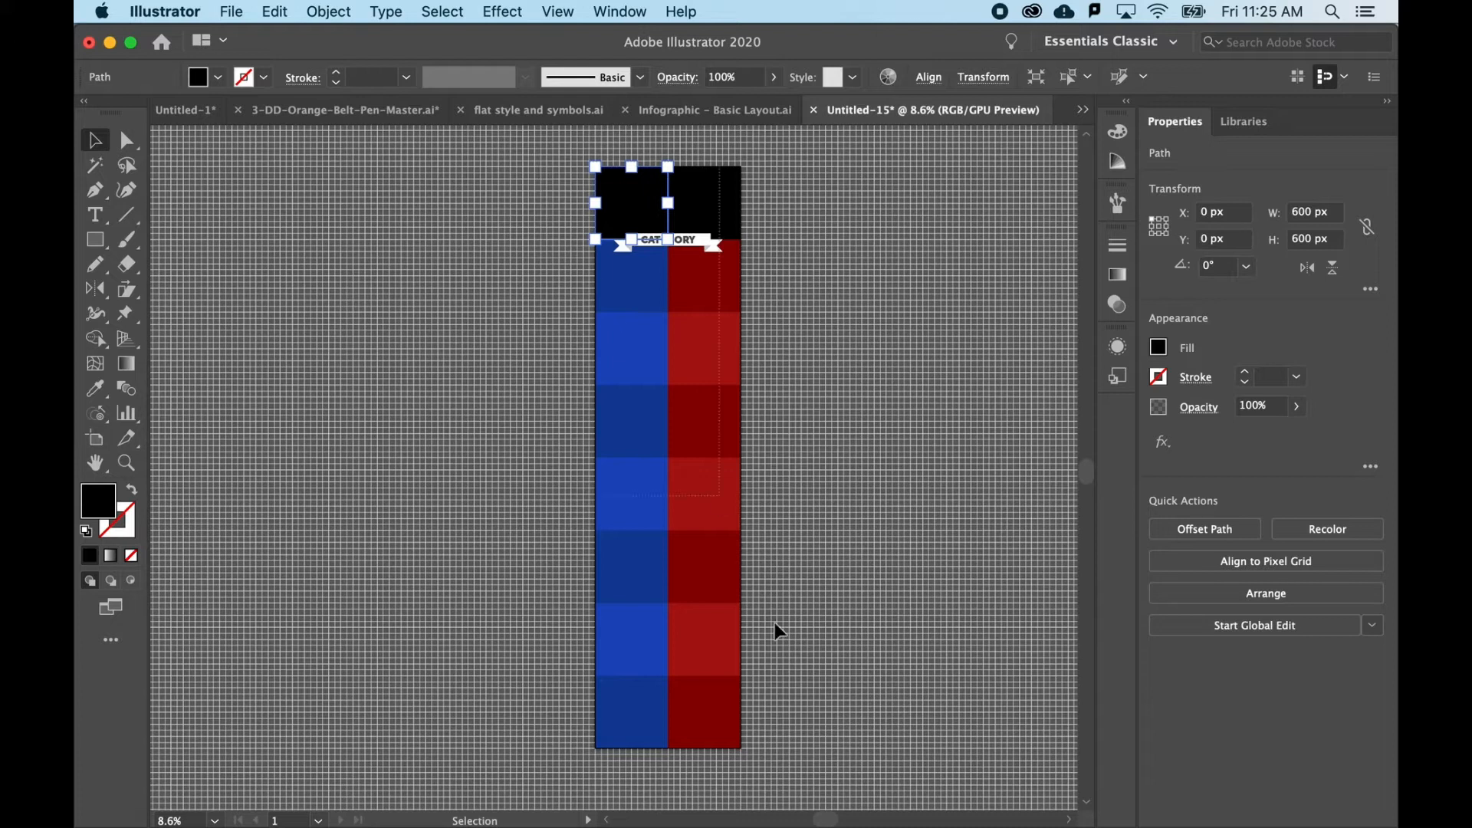
- Lock all existing artwork on the artboard
key(super+a)
scroll(689, 508, up, 2)
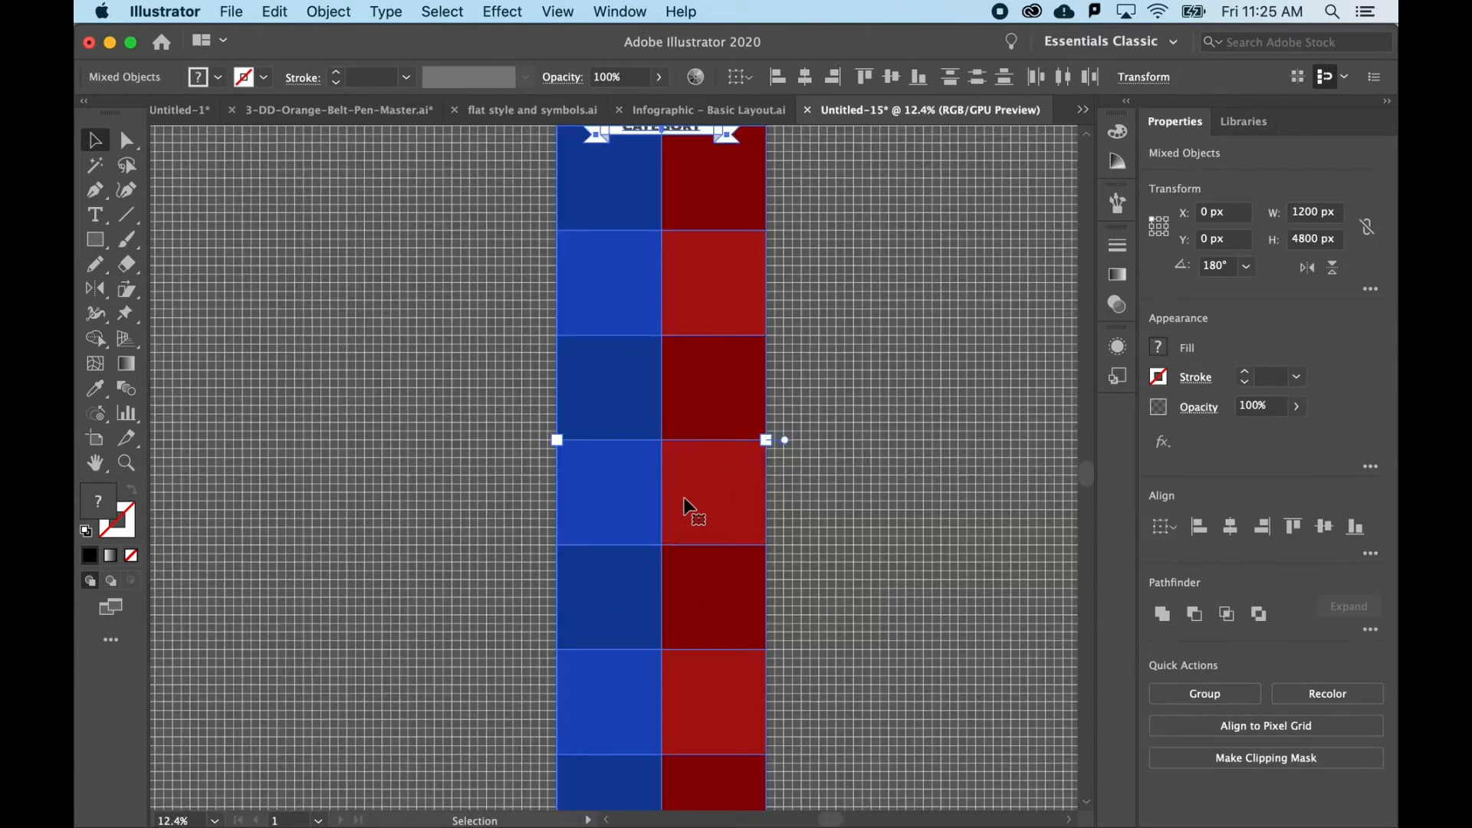
scroll(688, 509, up, 3)
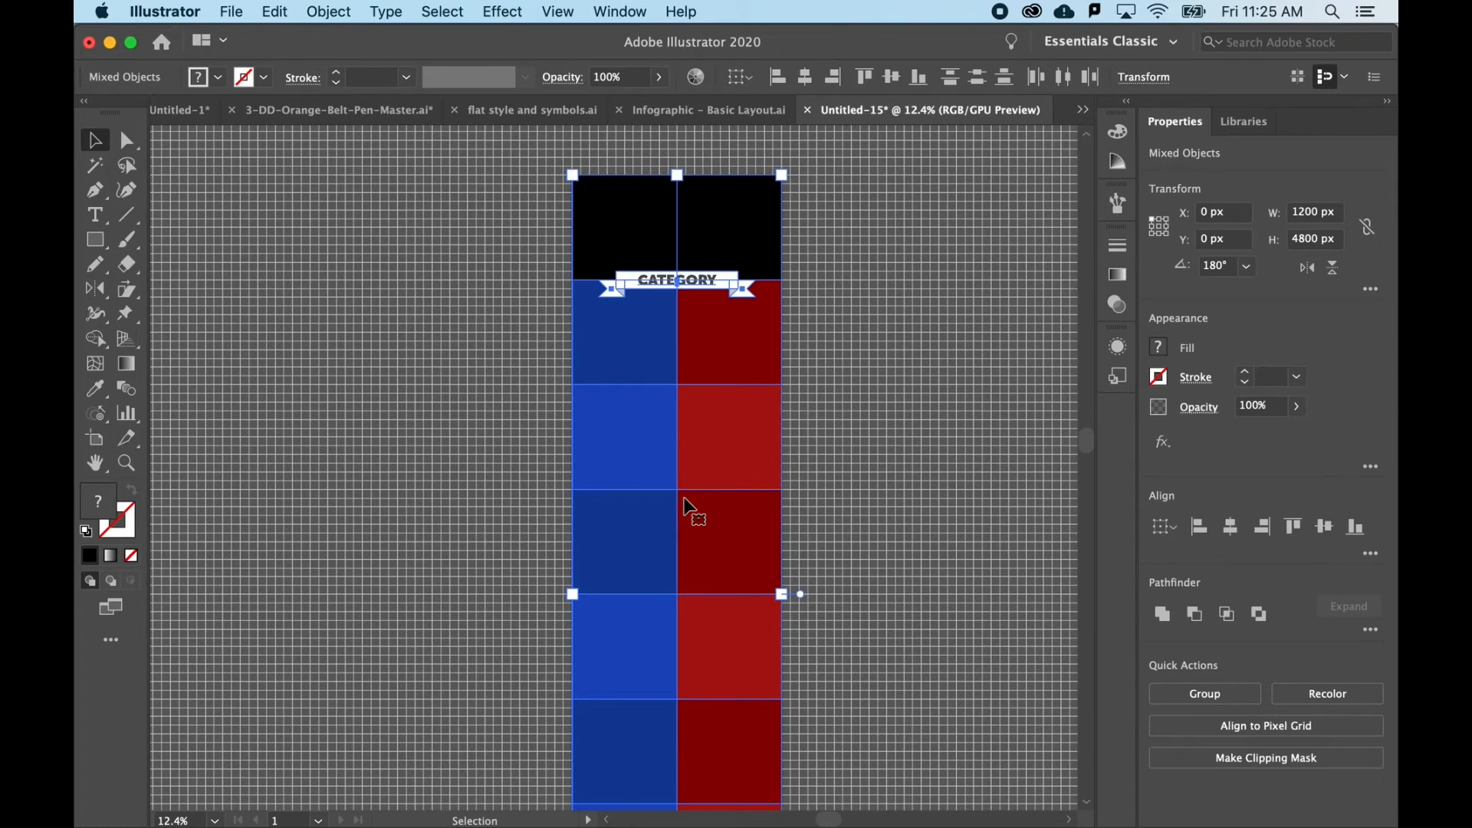
key(super+shift+a)
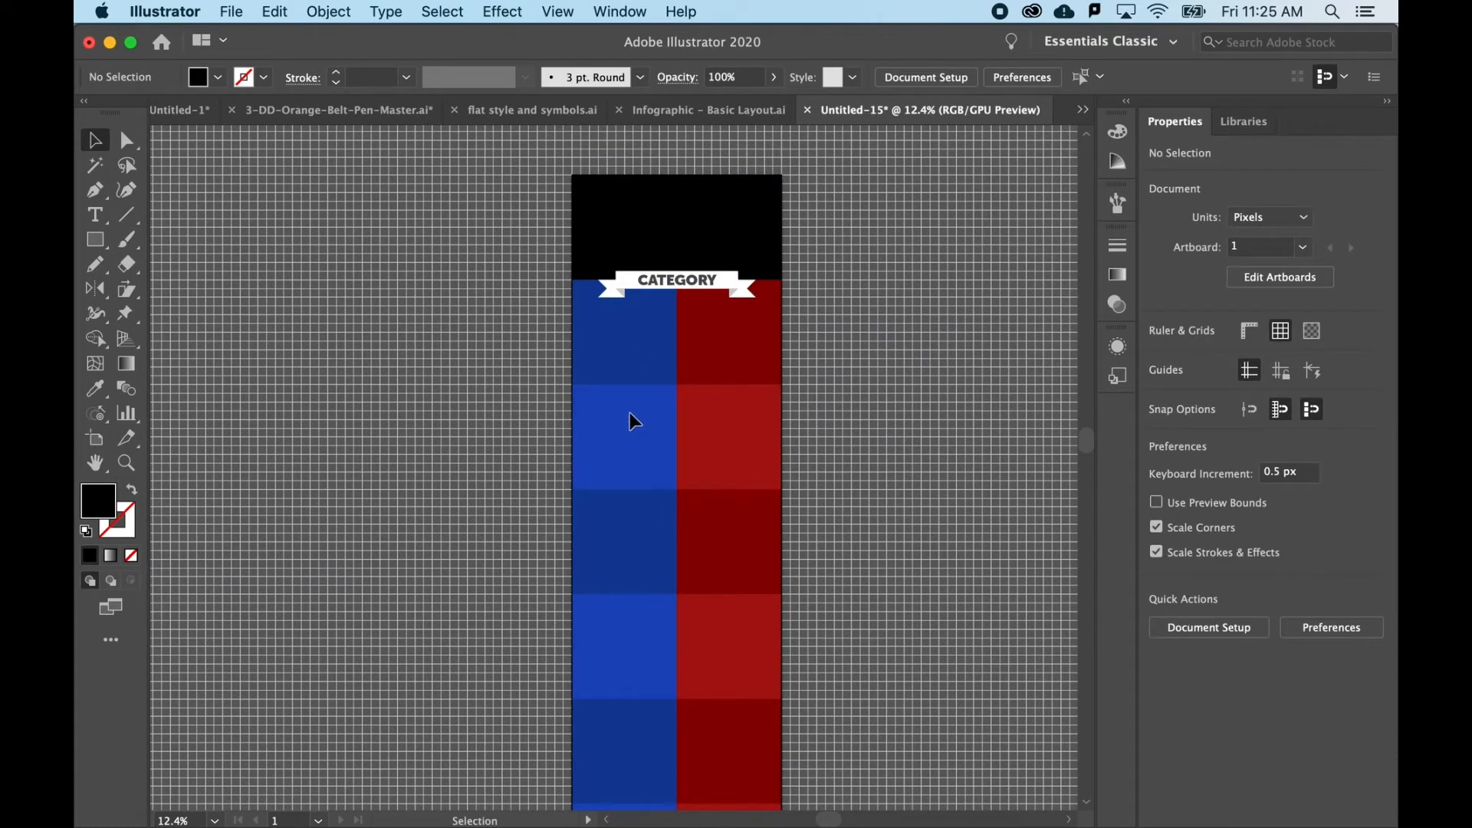
click(333, 13)
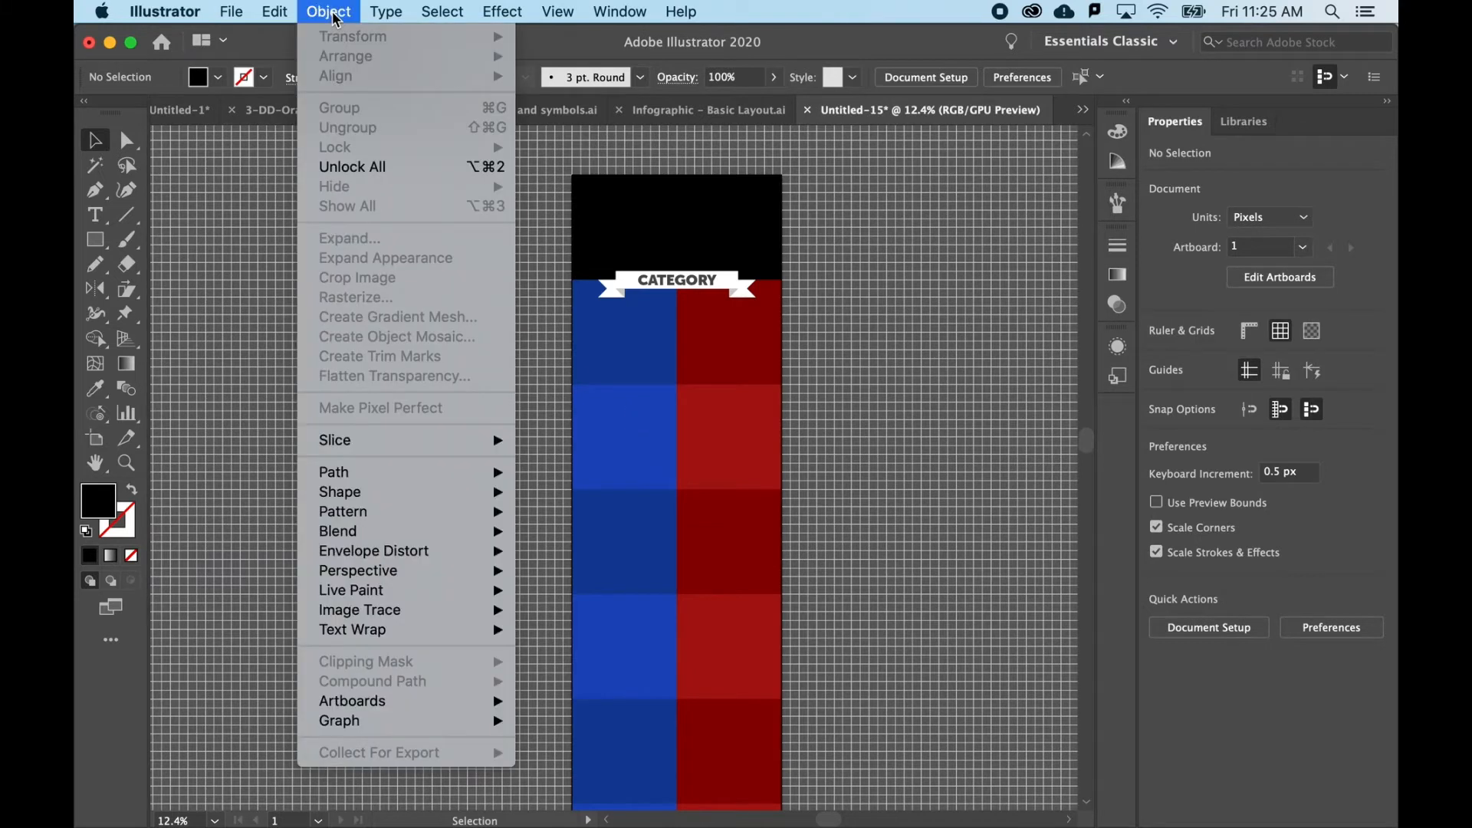
click(386, 168)
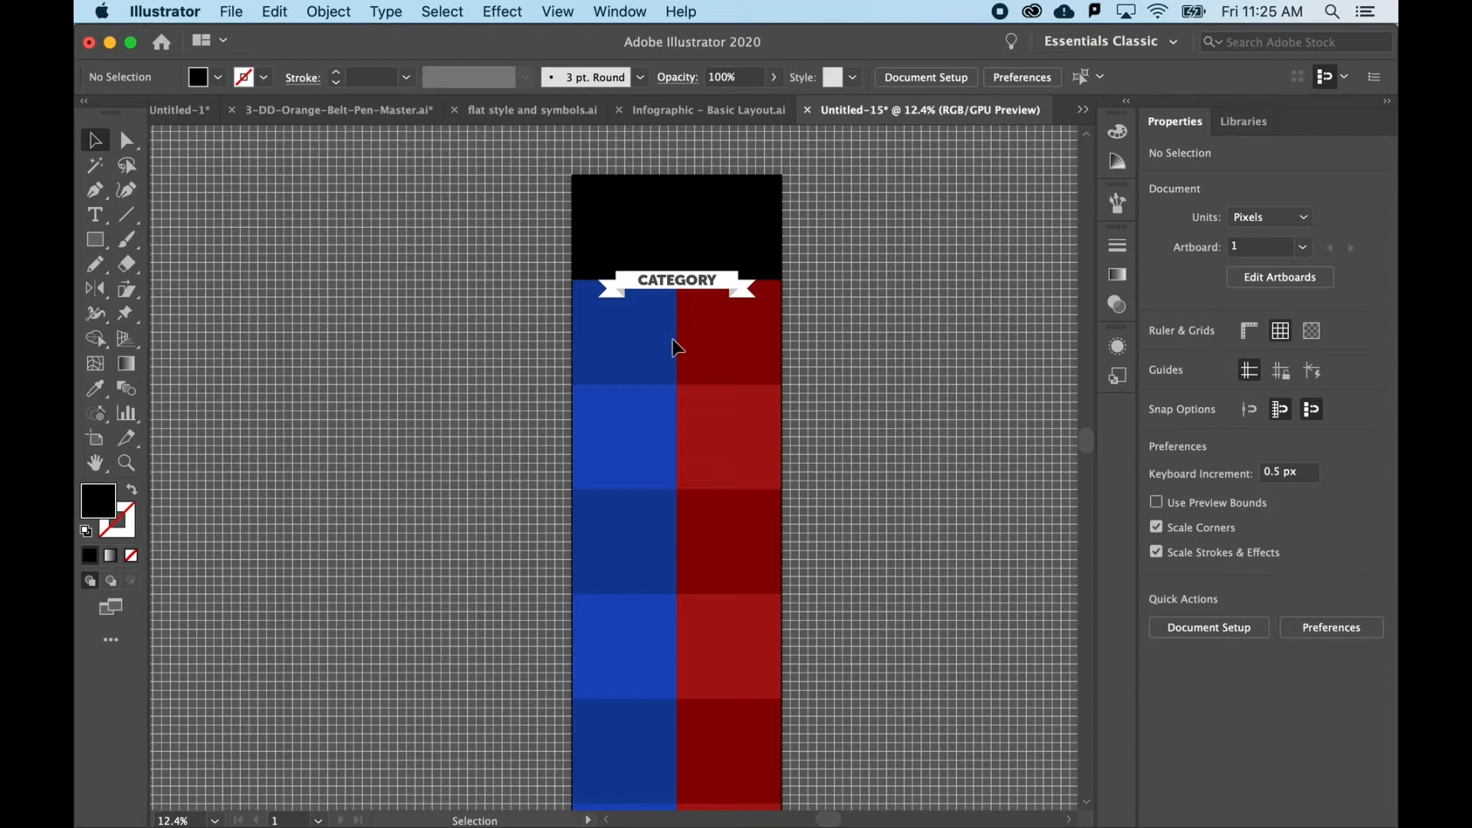
- With Snap to Grid on, draw a white 600 × 100 px rectangle centred where the first and second rows of blue and red blocks meet
scroll(674, 345, up, 5)
scroll(674, 342, up, 2)
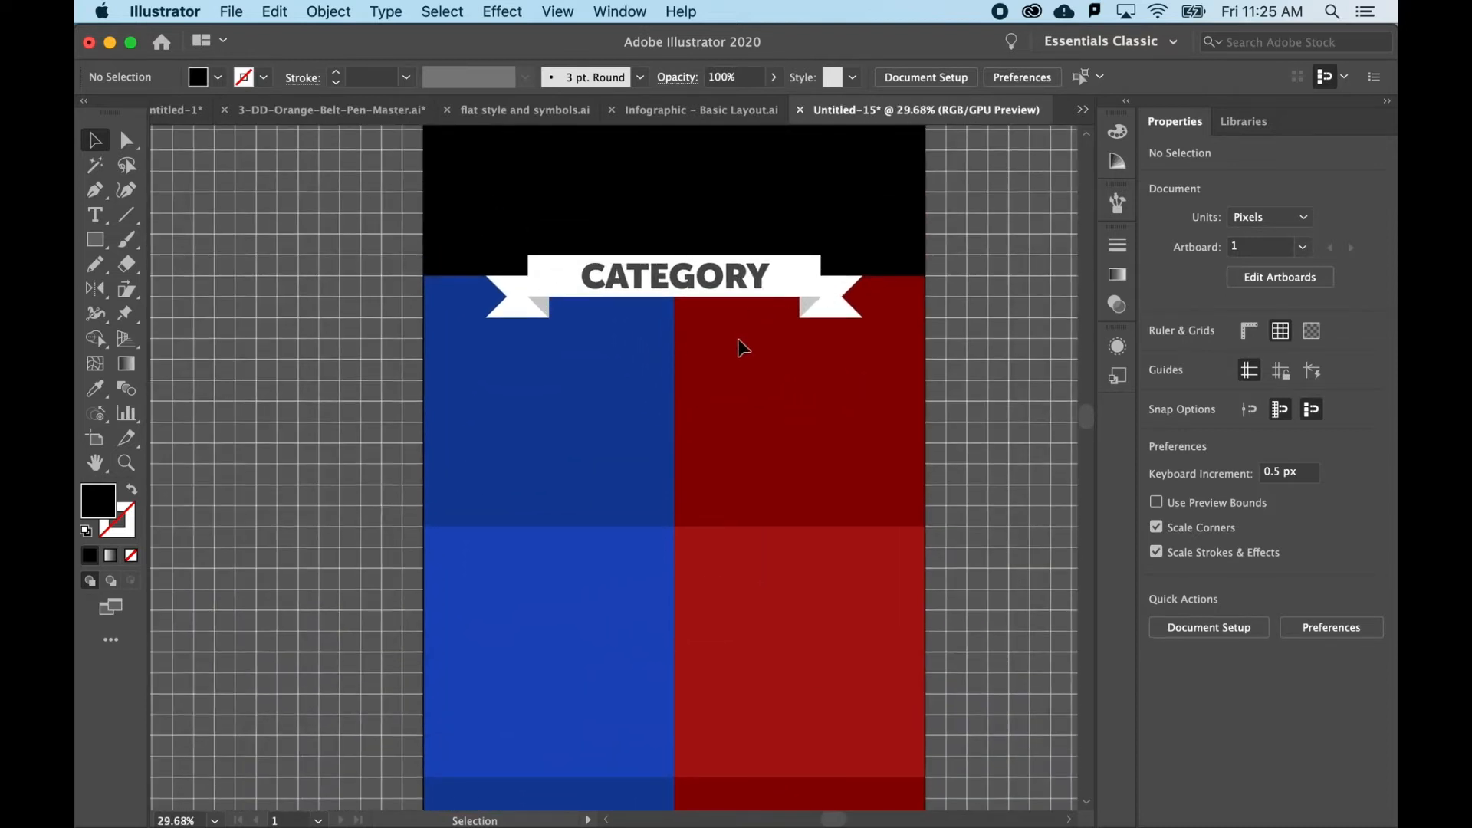
click(550, 11)
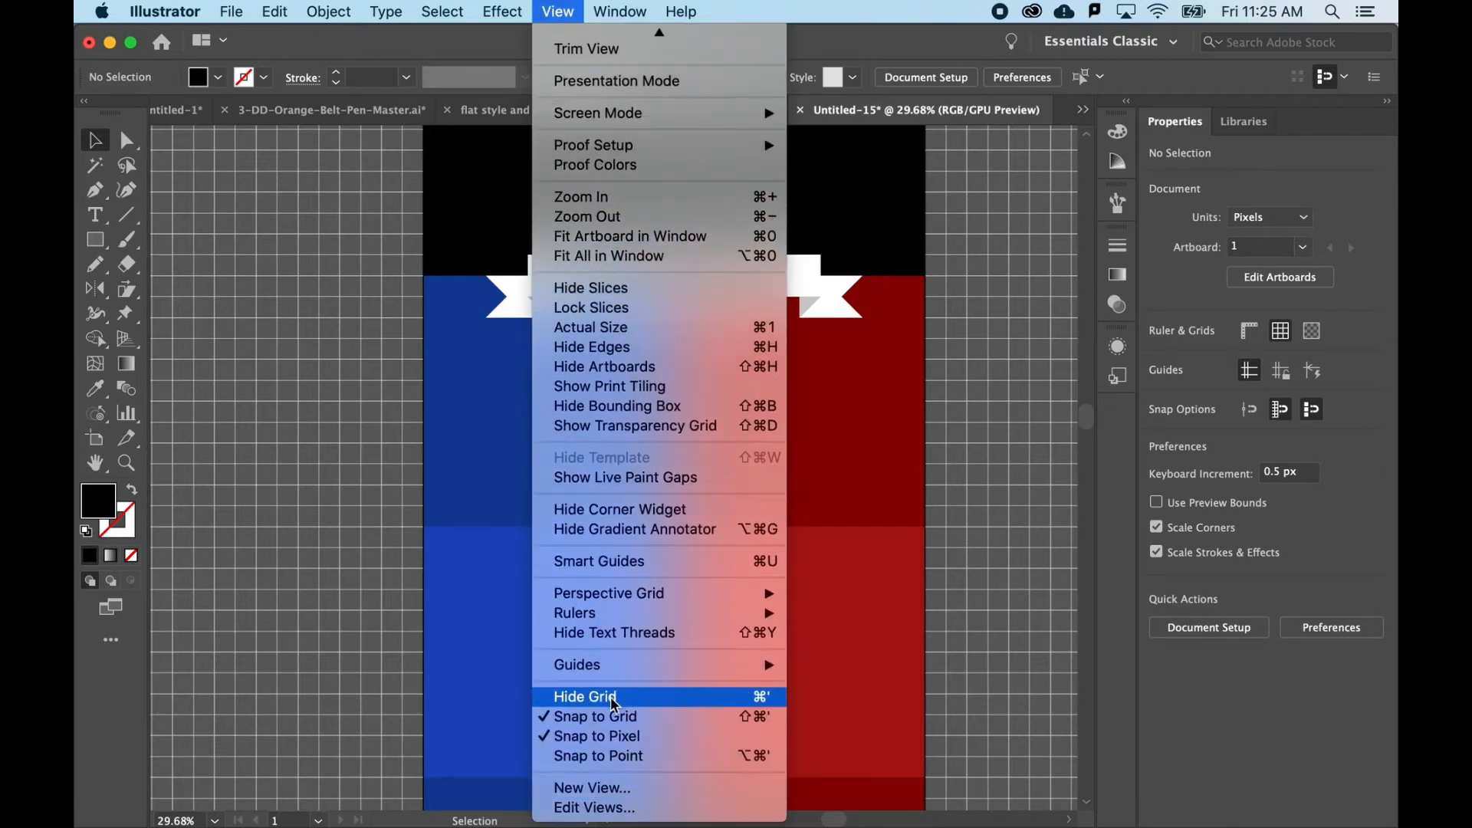
click(618, 718)
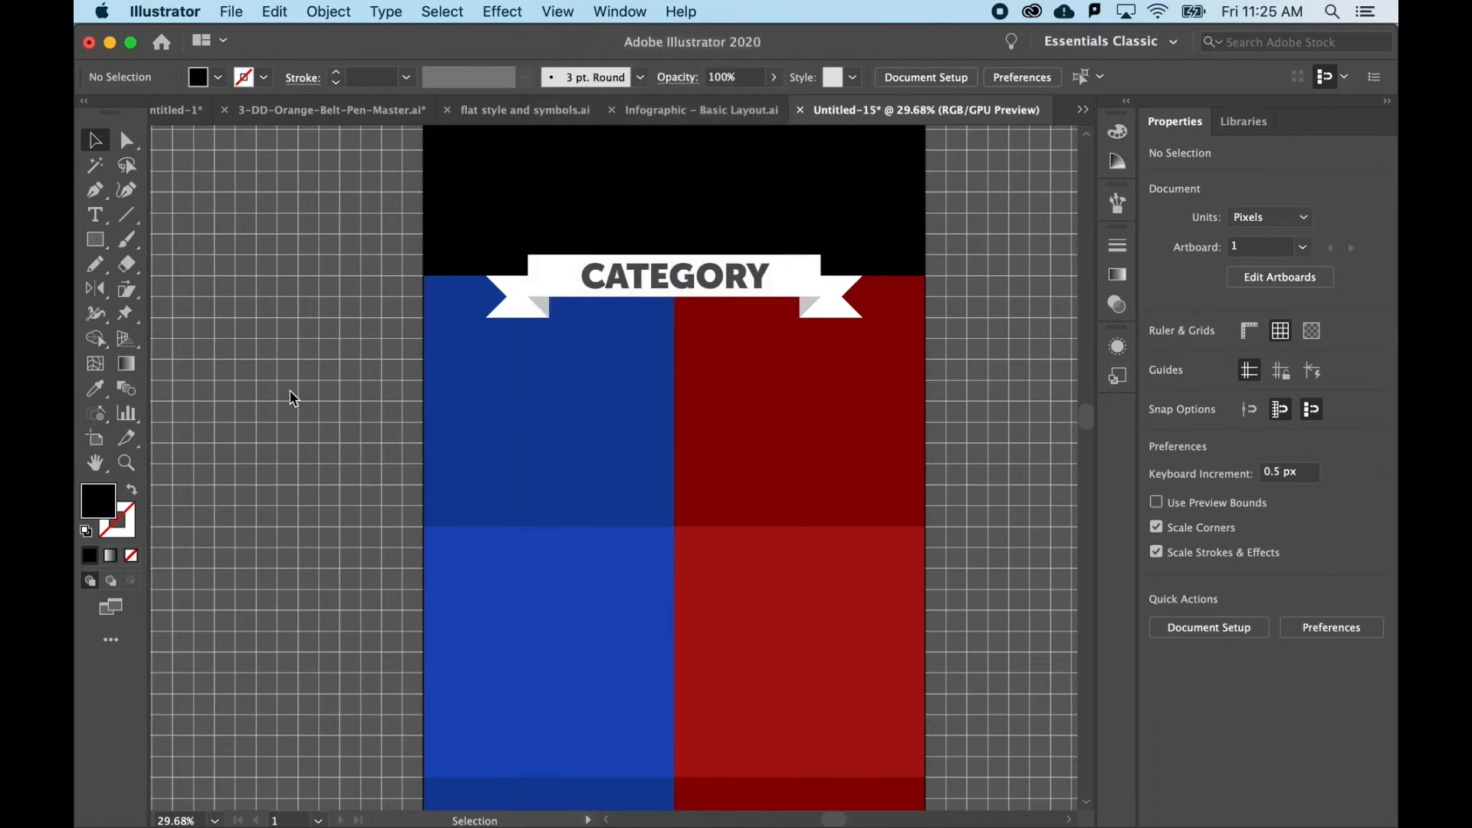
click(95, 239)
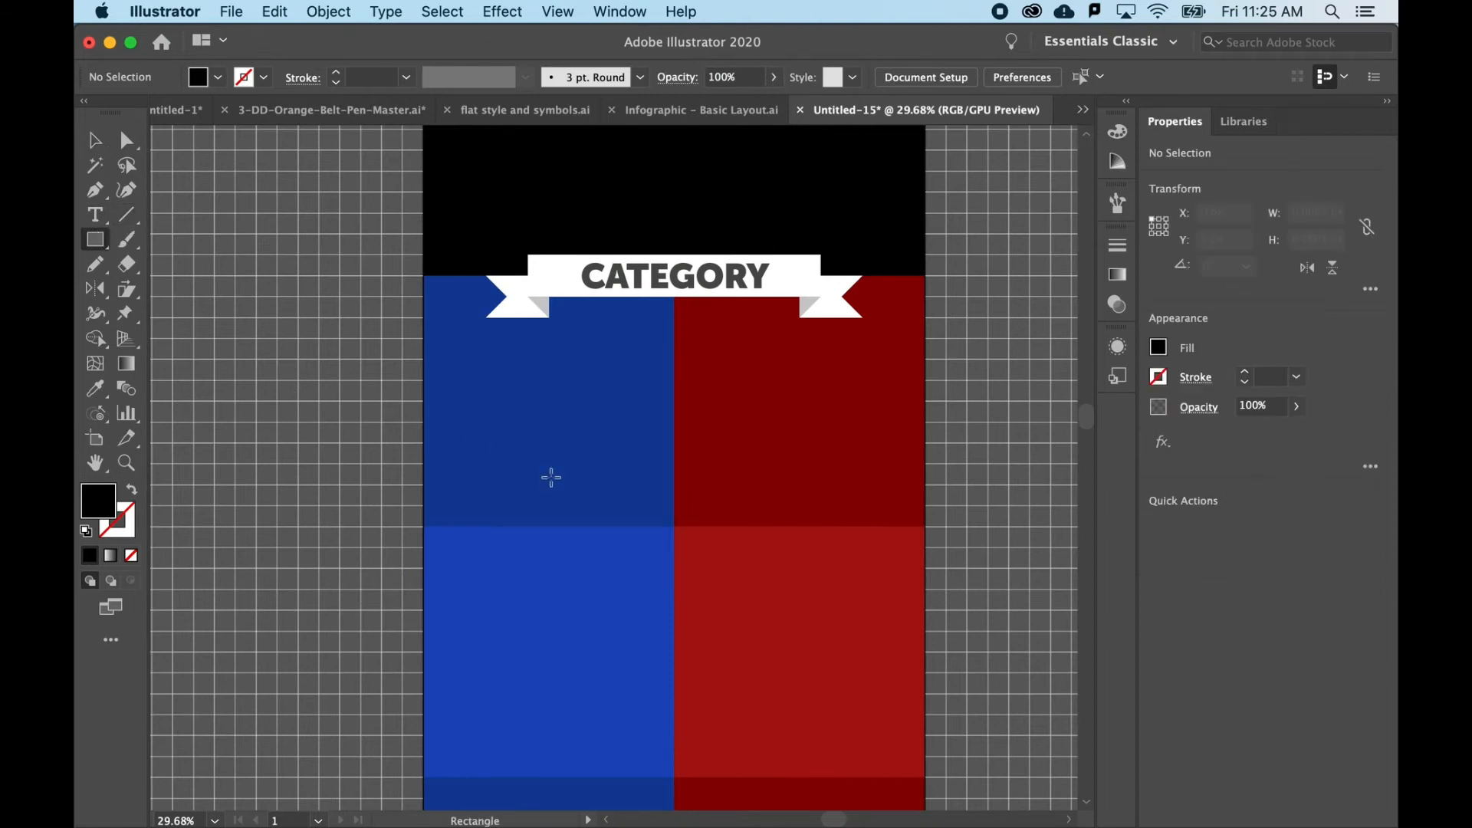
drag(549, 505, 801, 546)
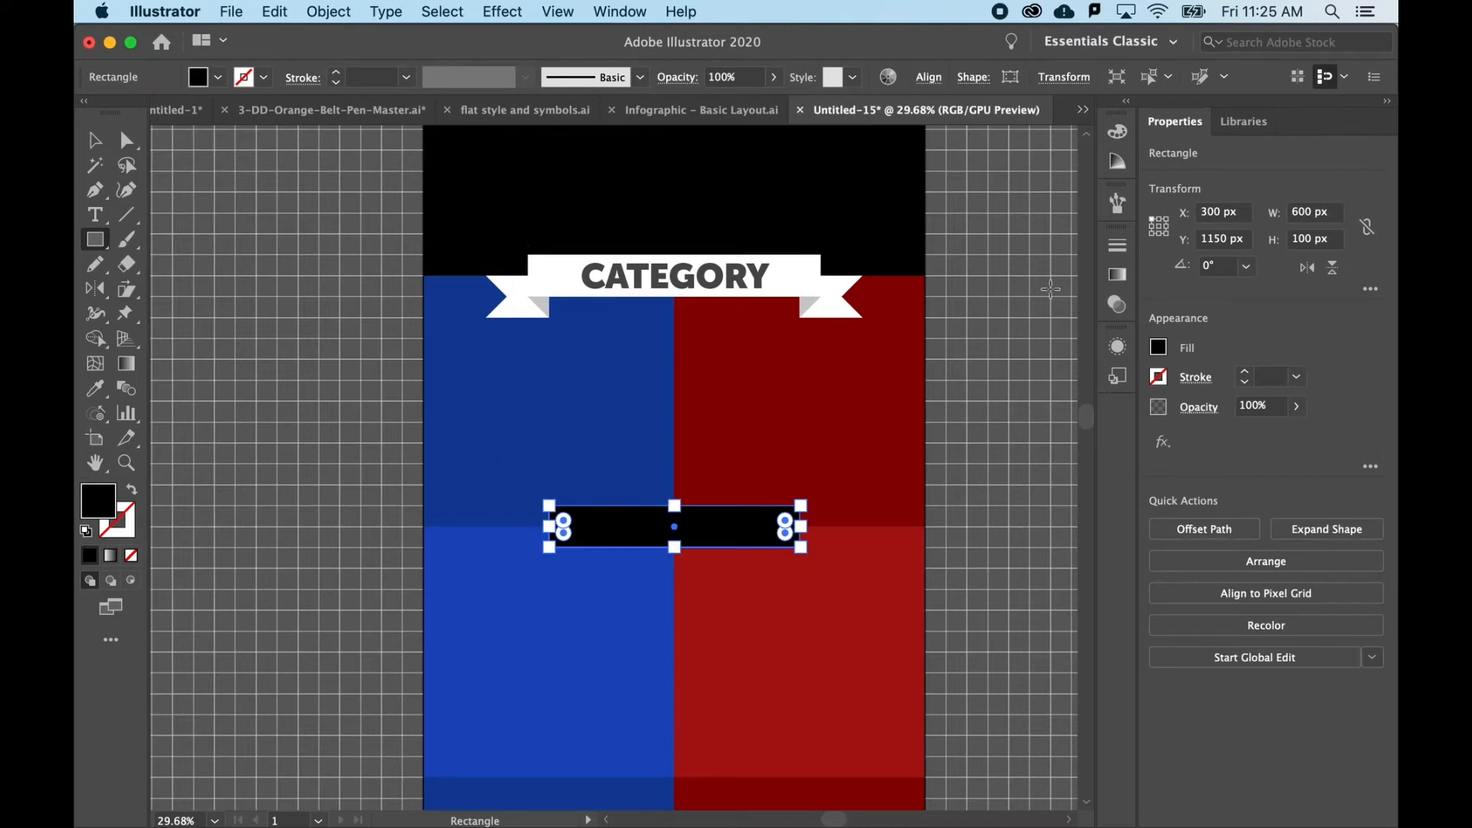
click(1158, 348)
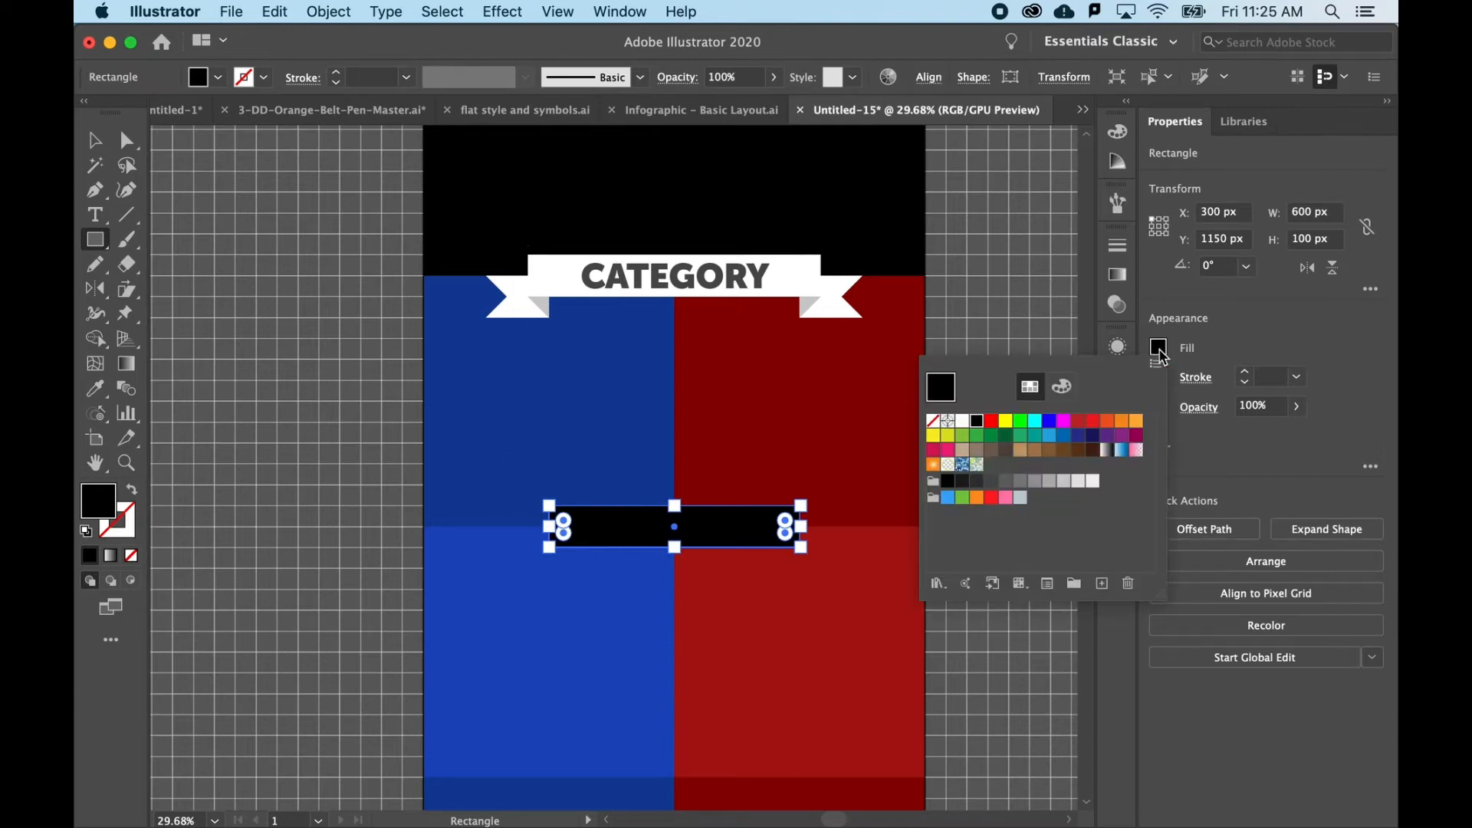
click(962, 420)
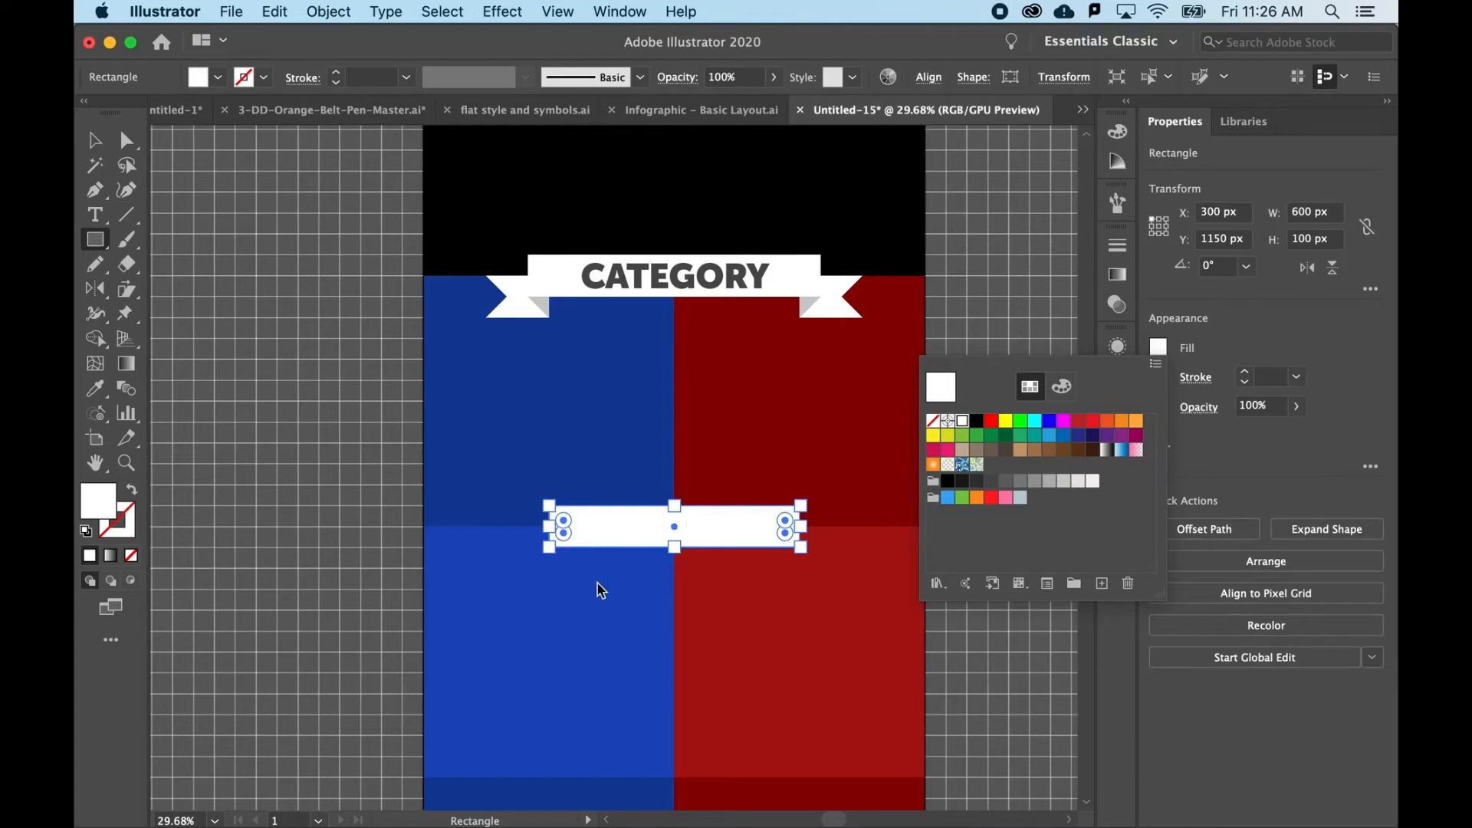
key(Escape)
- Draw a 150 × 100 px tail rectangle overlapping the white bar's lower-left corner and a triangular fold where they overlap, using the Pen tool
scroll(667, 606, up, 3)
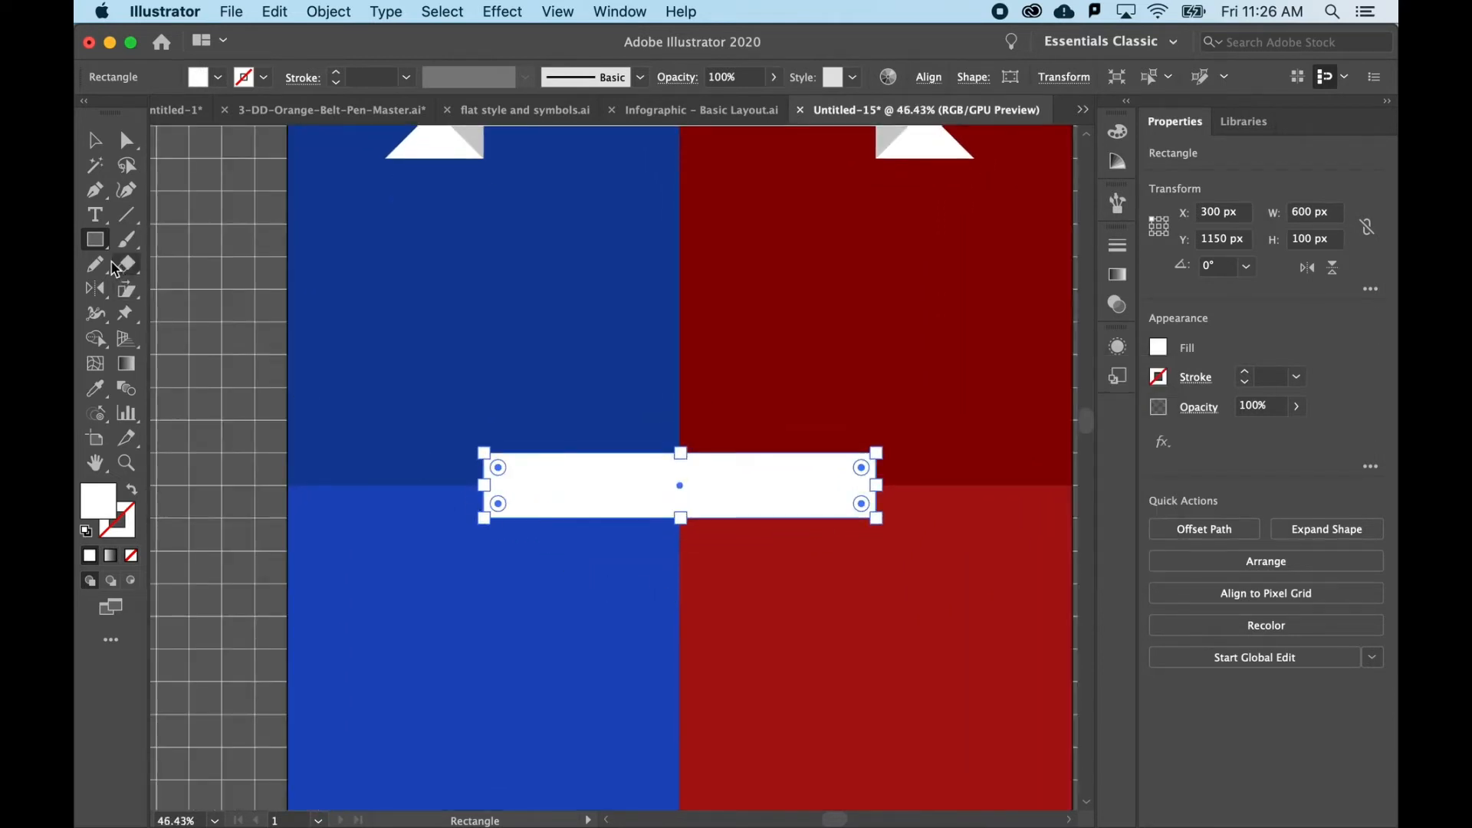
drag(451, 488, 525, 552)
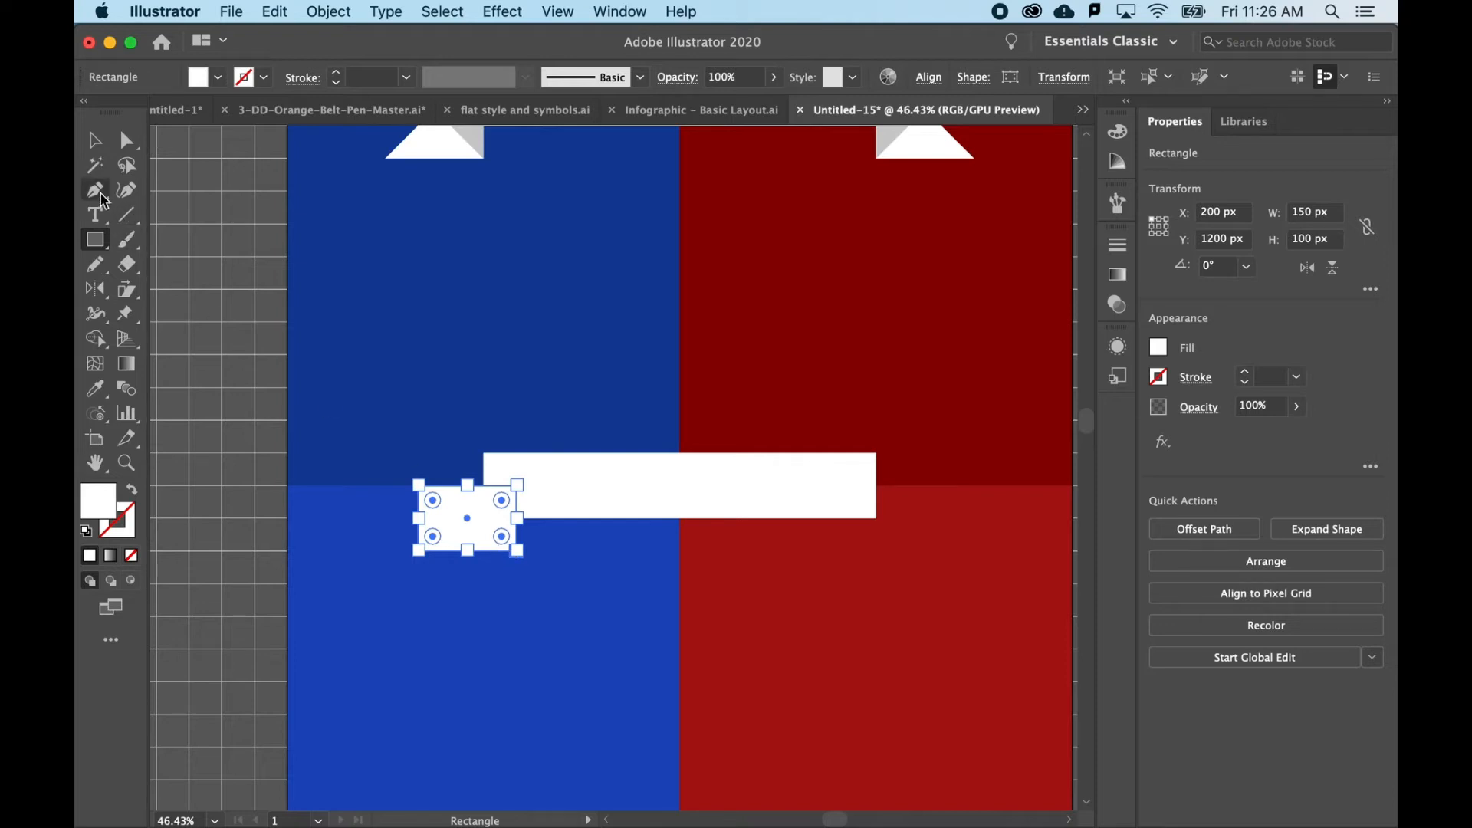
click(95, 190)
click(516, 518)
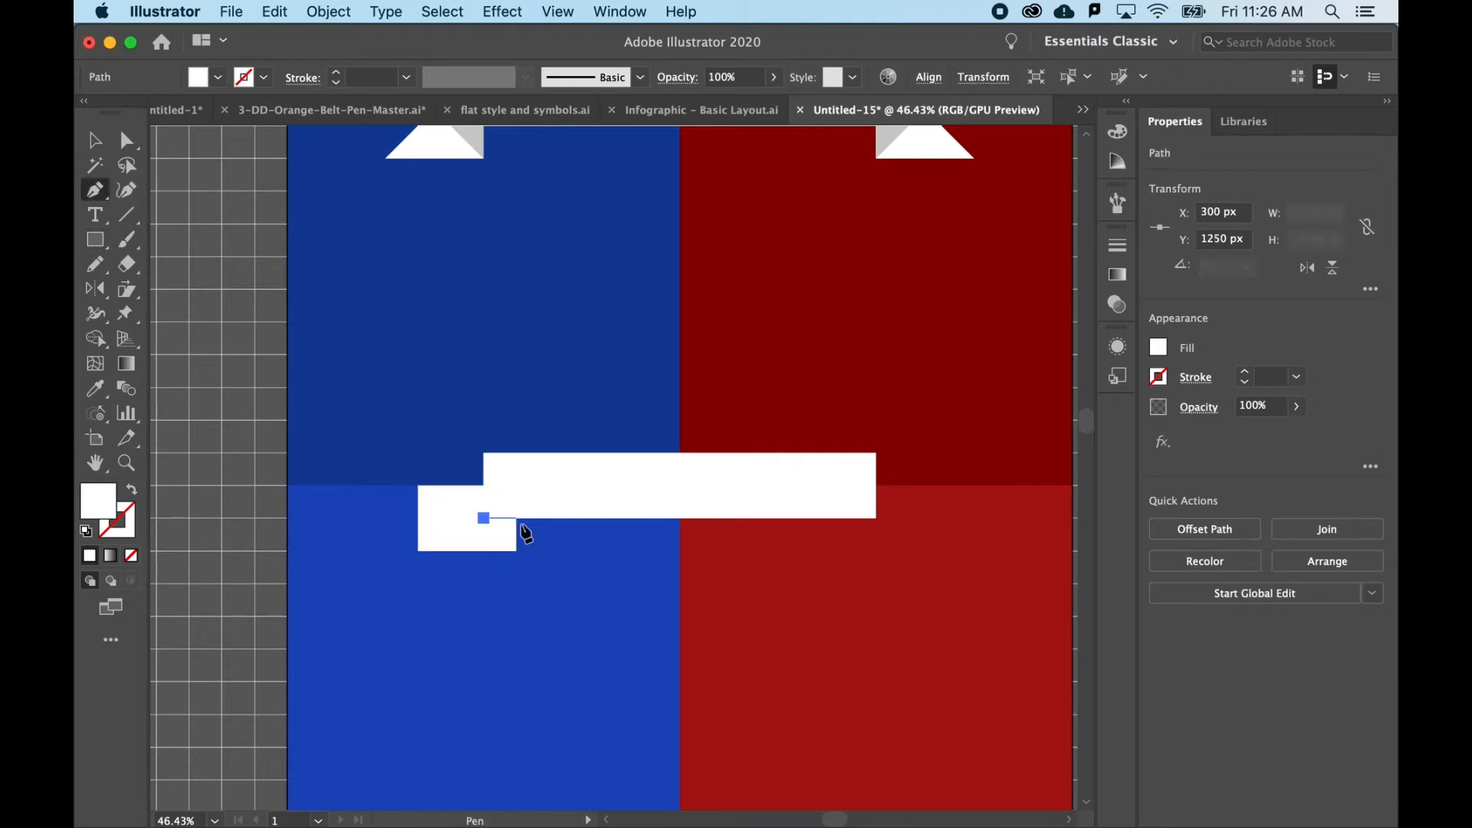
click(483, 518)
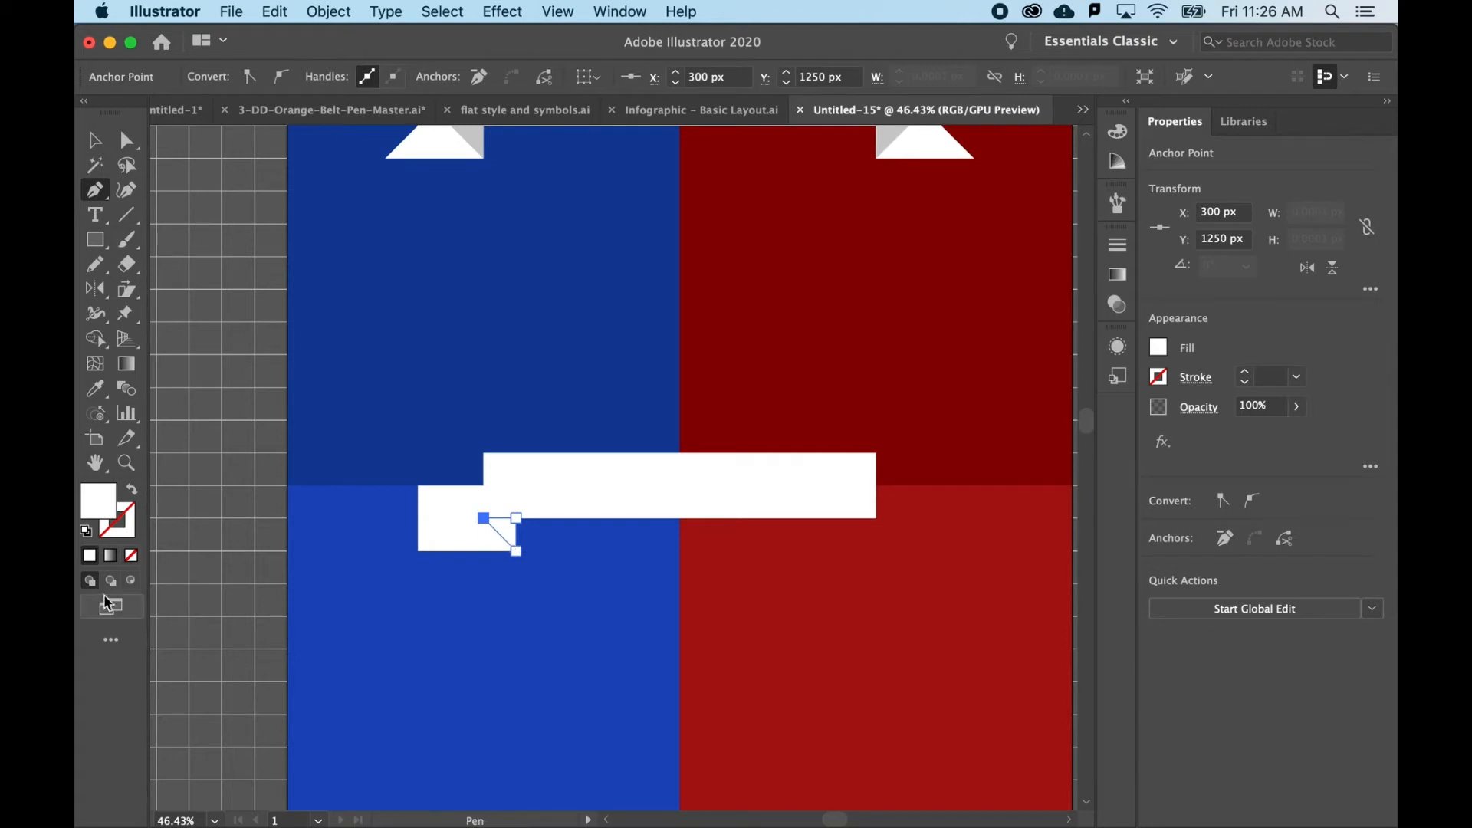
- Fill the fold triangle with gray C6C6C6 and deselect it
double_click(98, 506)
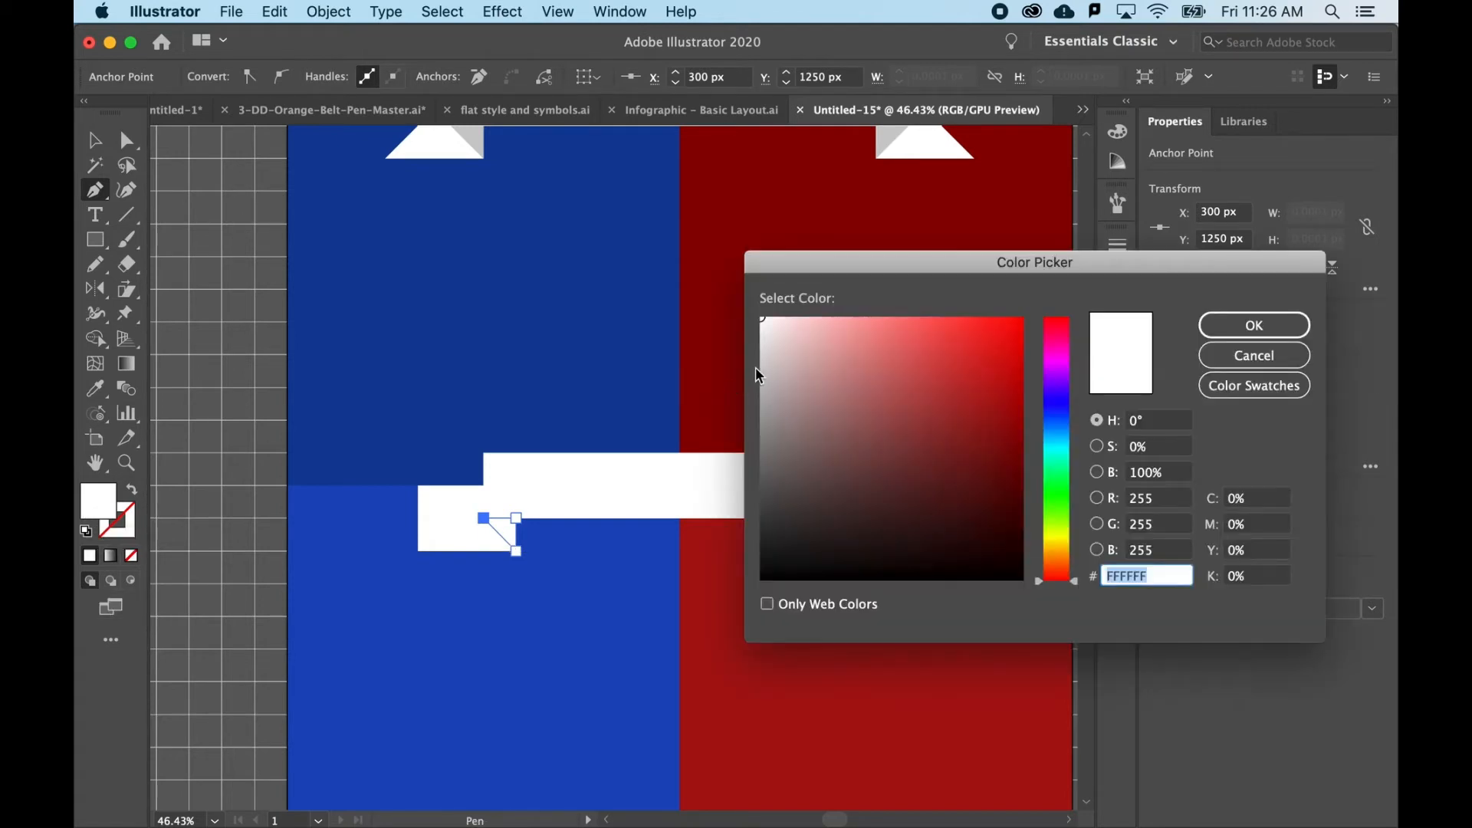
drag(759, 374, 743, 374)
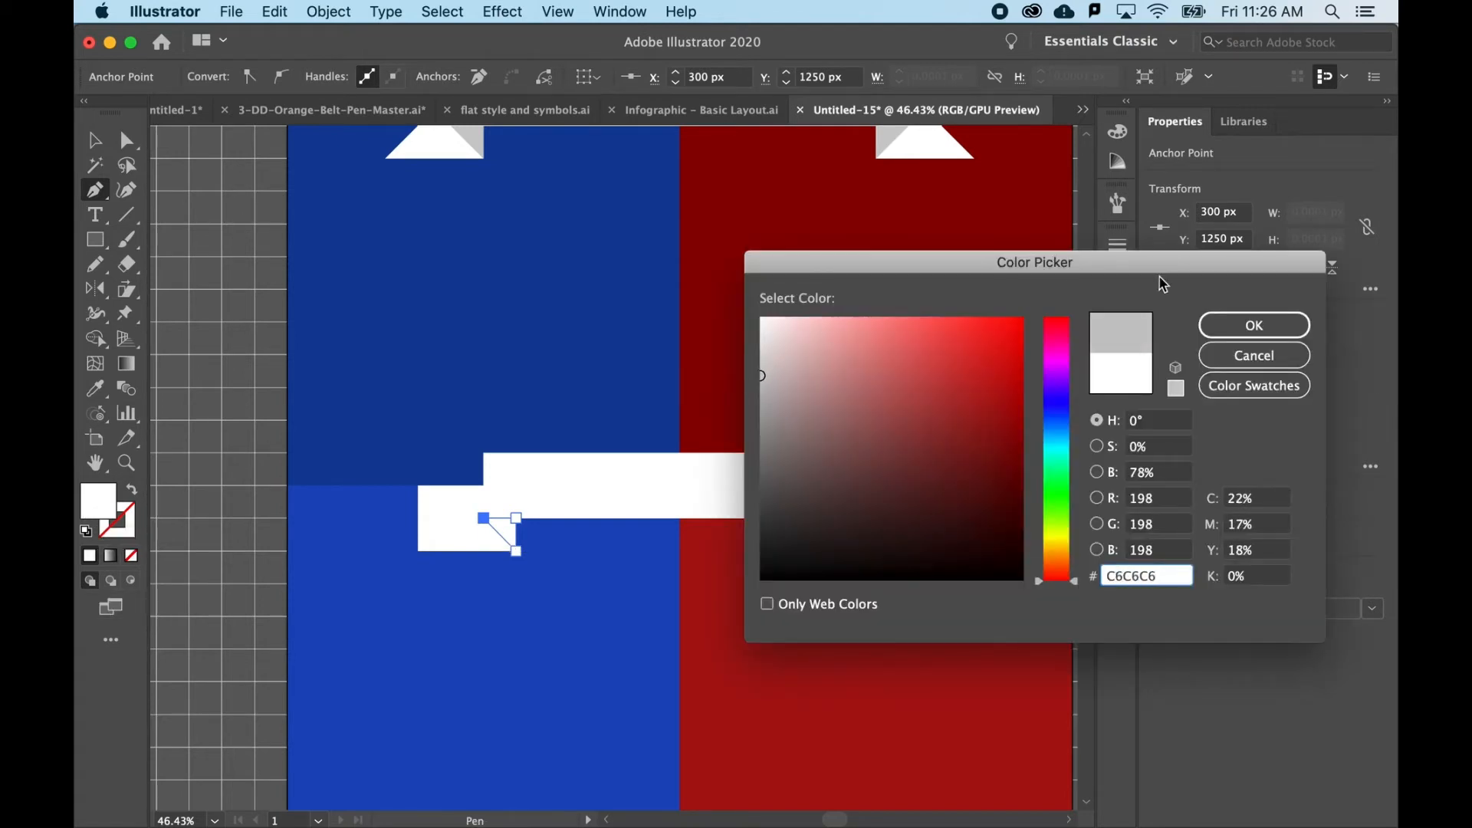
click(1219, 324)
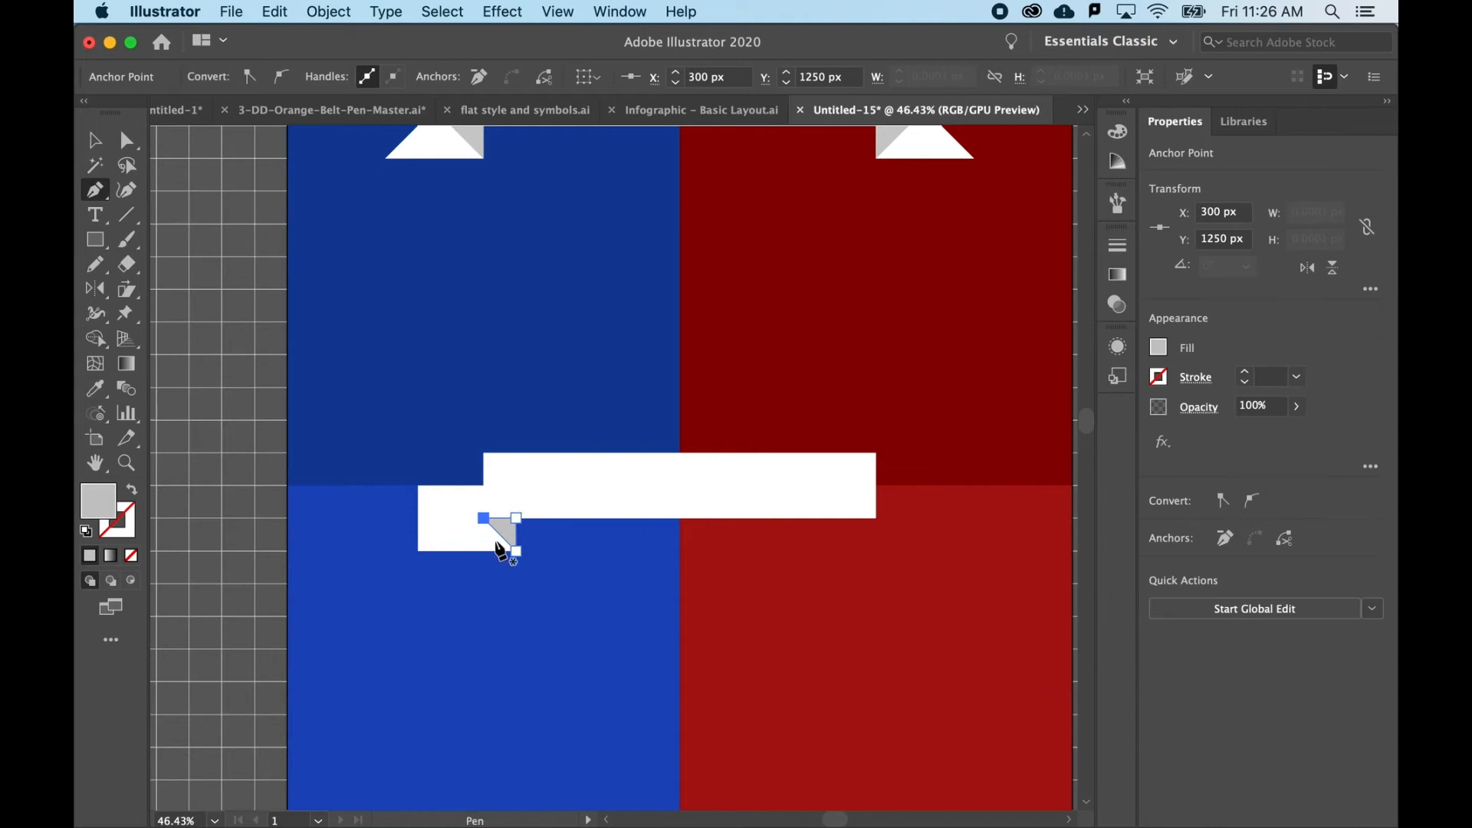
key(a)
click(222, 247)
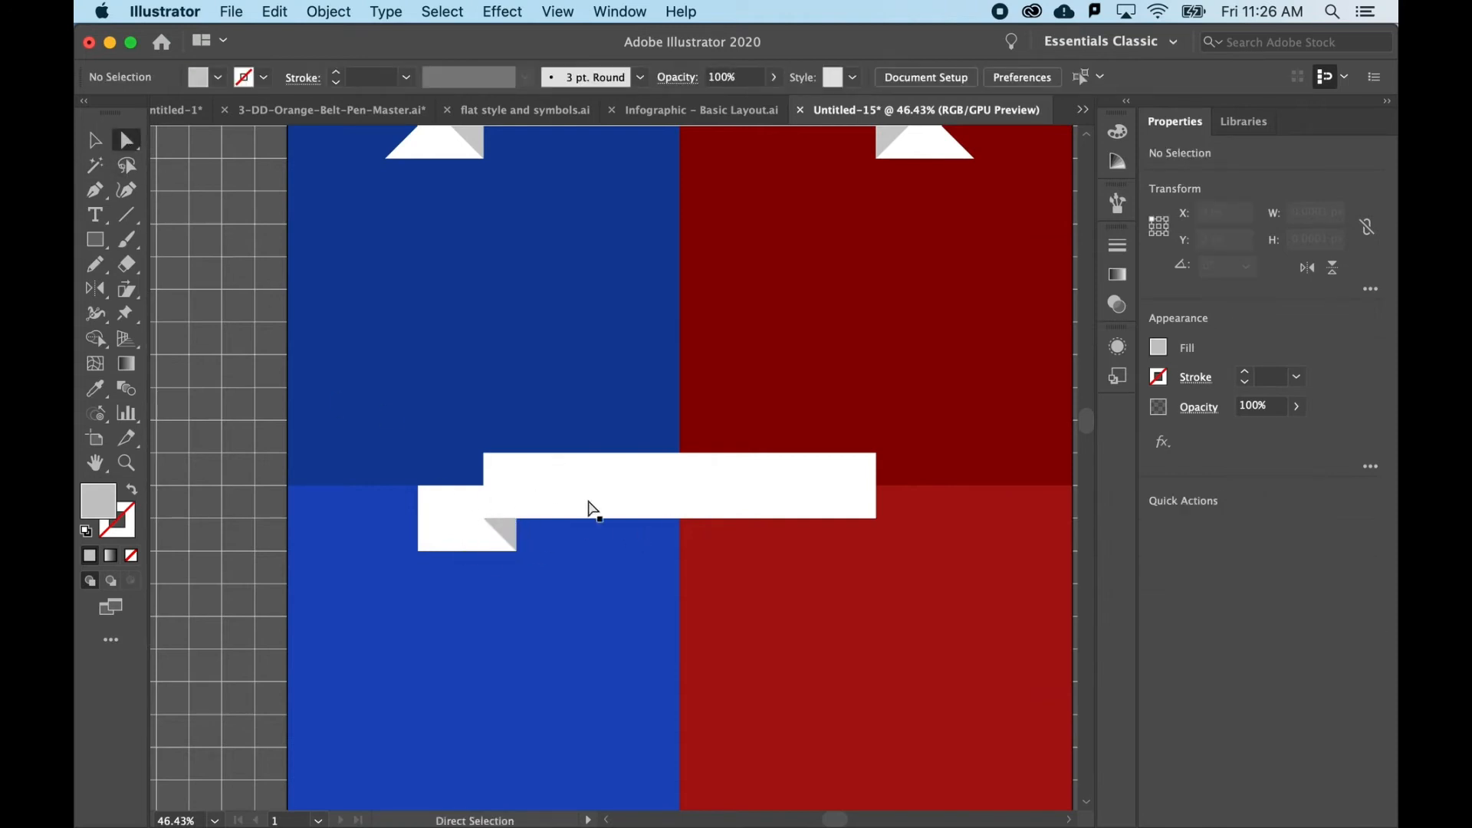
- Fill the banner's left tail rectangle with light gray, RGB 226, 226, 226
click(461, 524)
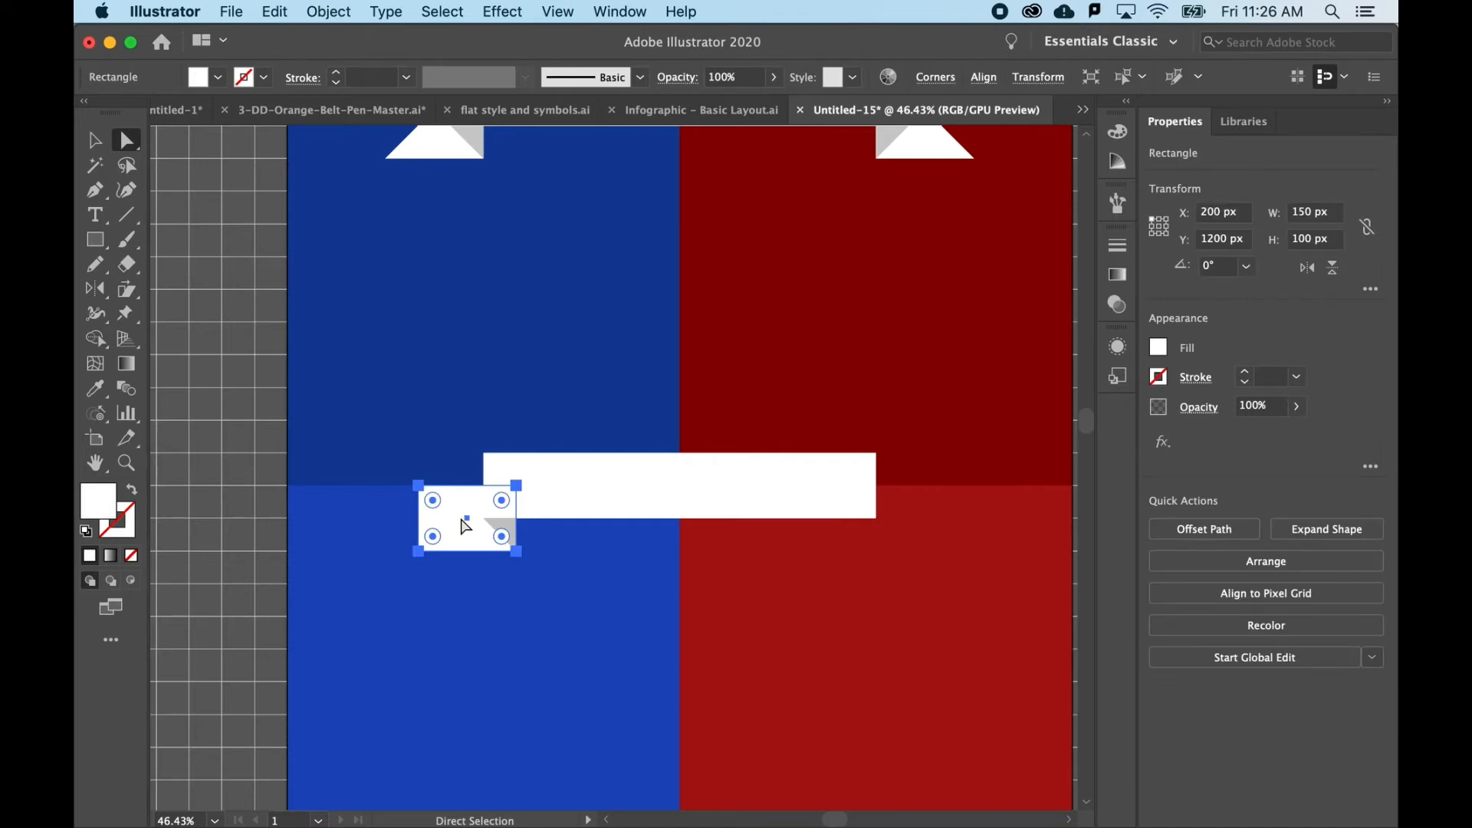
double_click(97, 508)
click(747, 345)
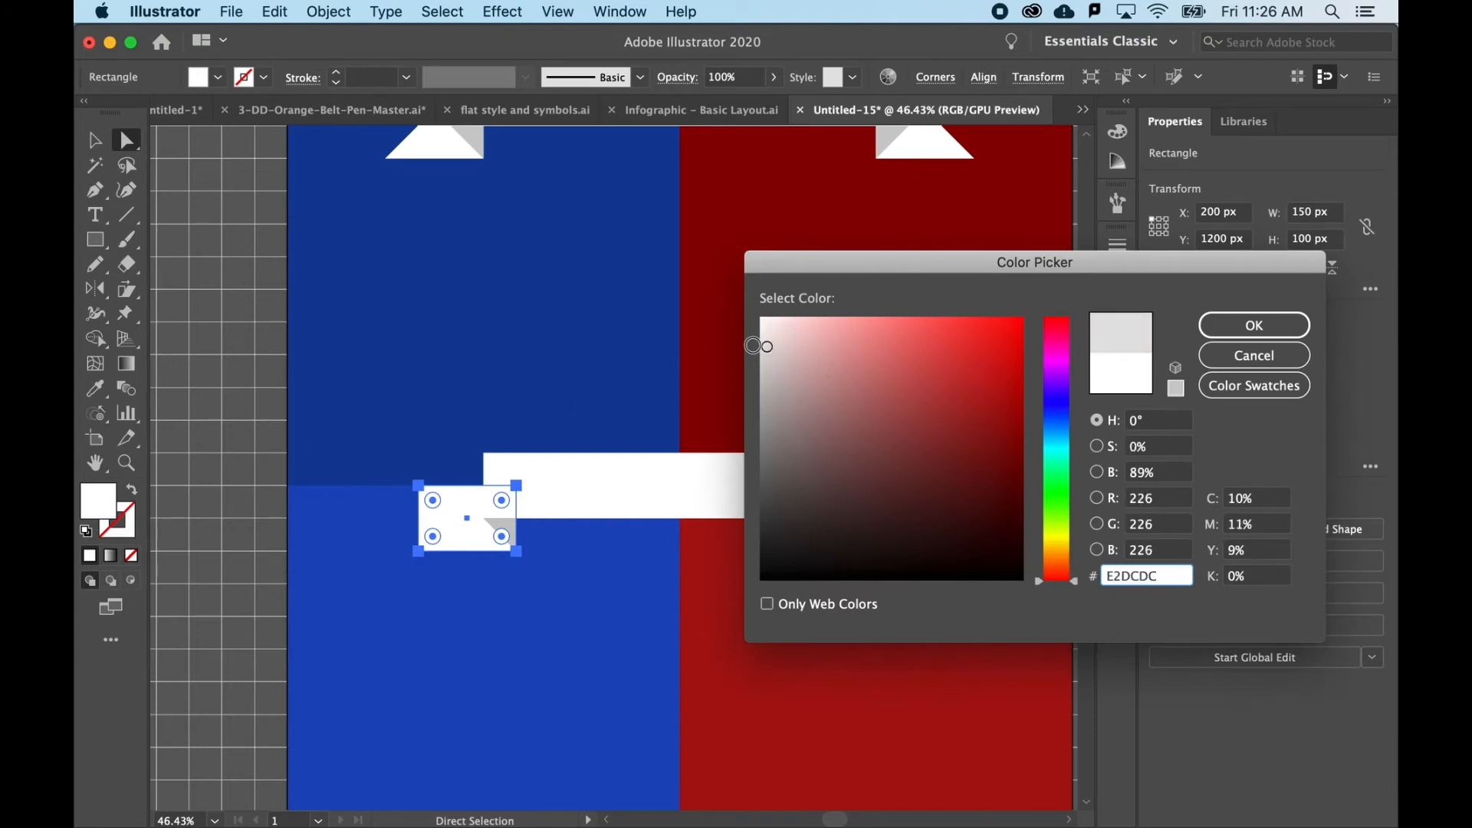
click(1250, 325)
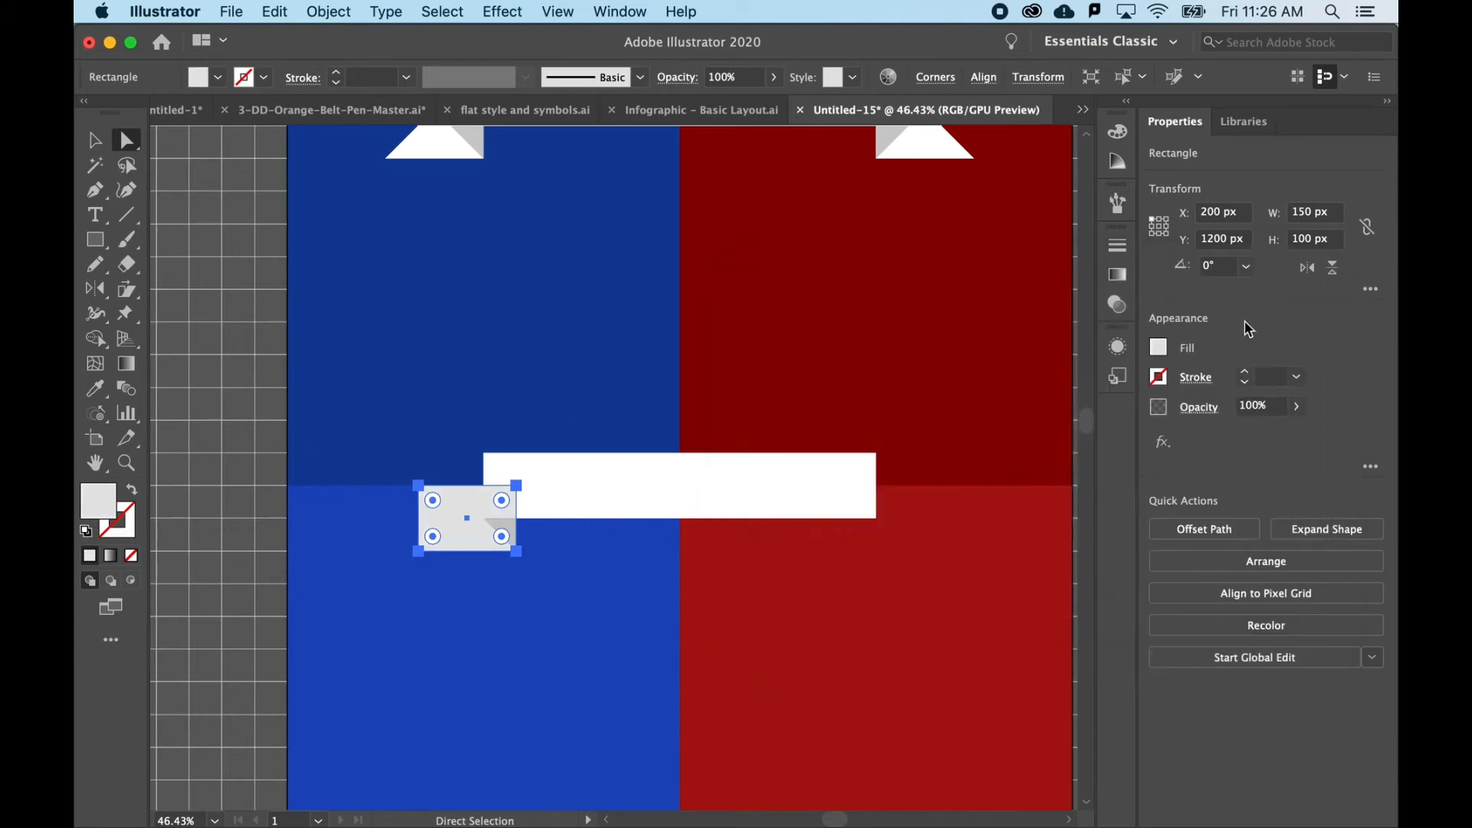
click(225, 392)
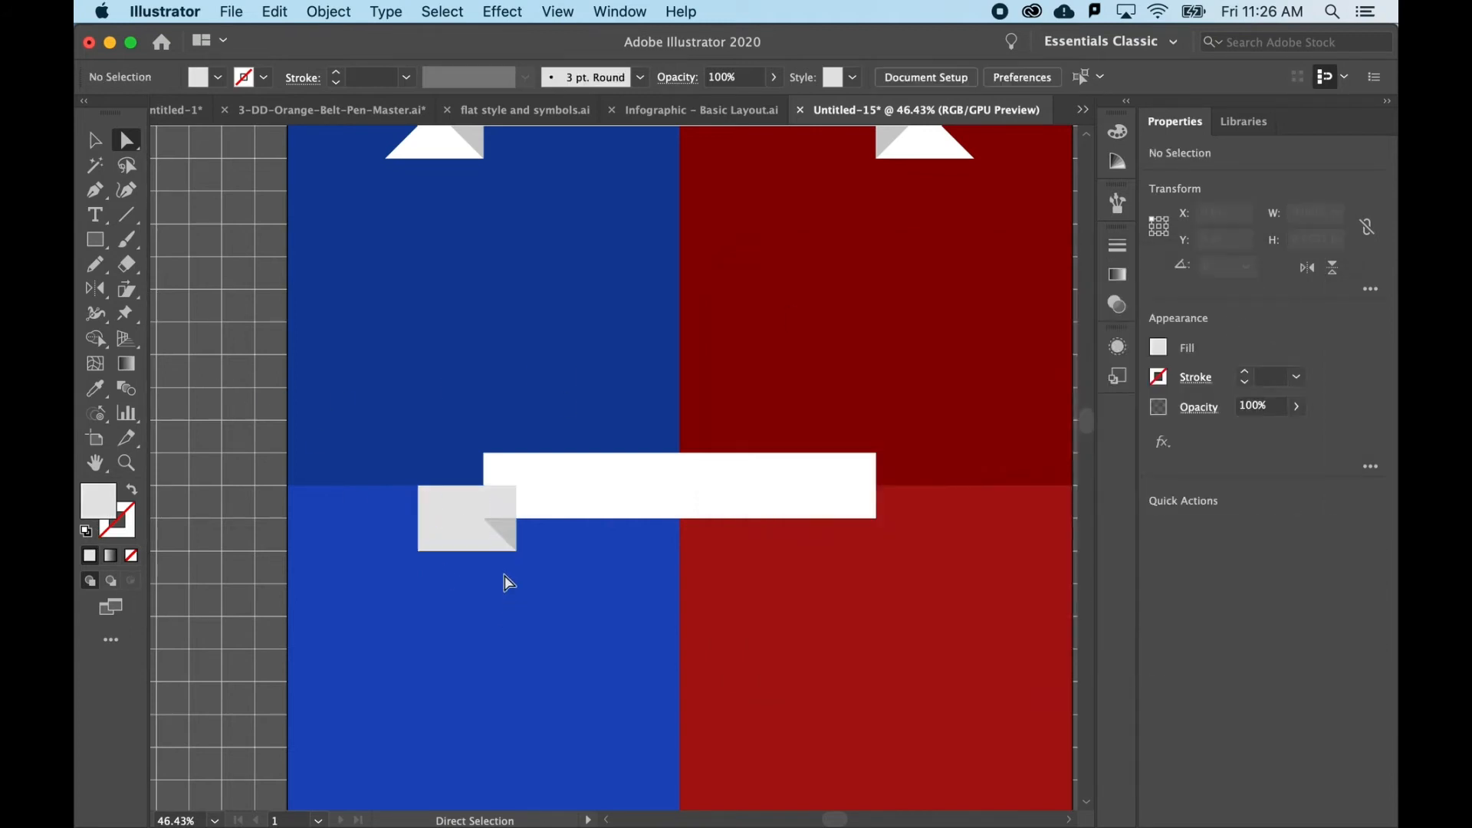
- Bring the white banner bar to the front, above the tail and fold, and deselect it
click(595, 471)
right_click(593, 466)
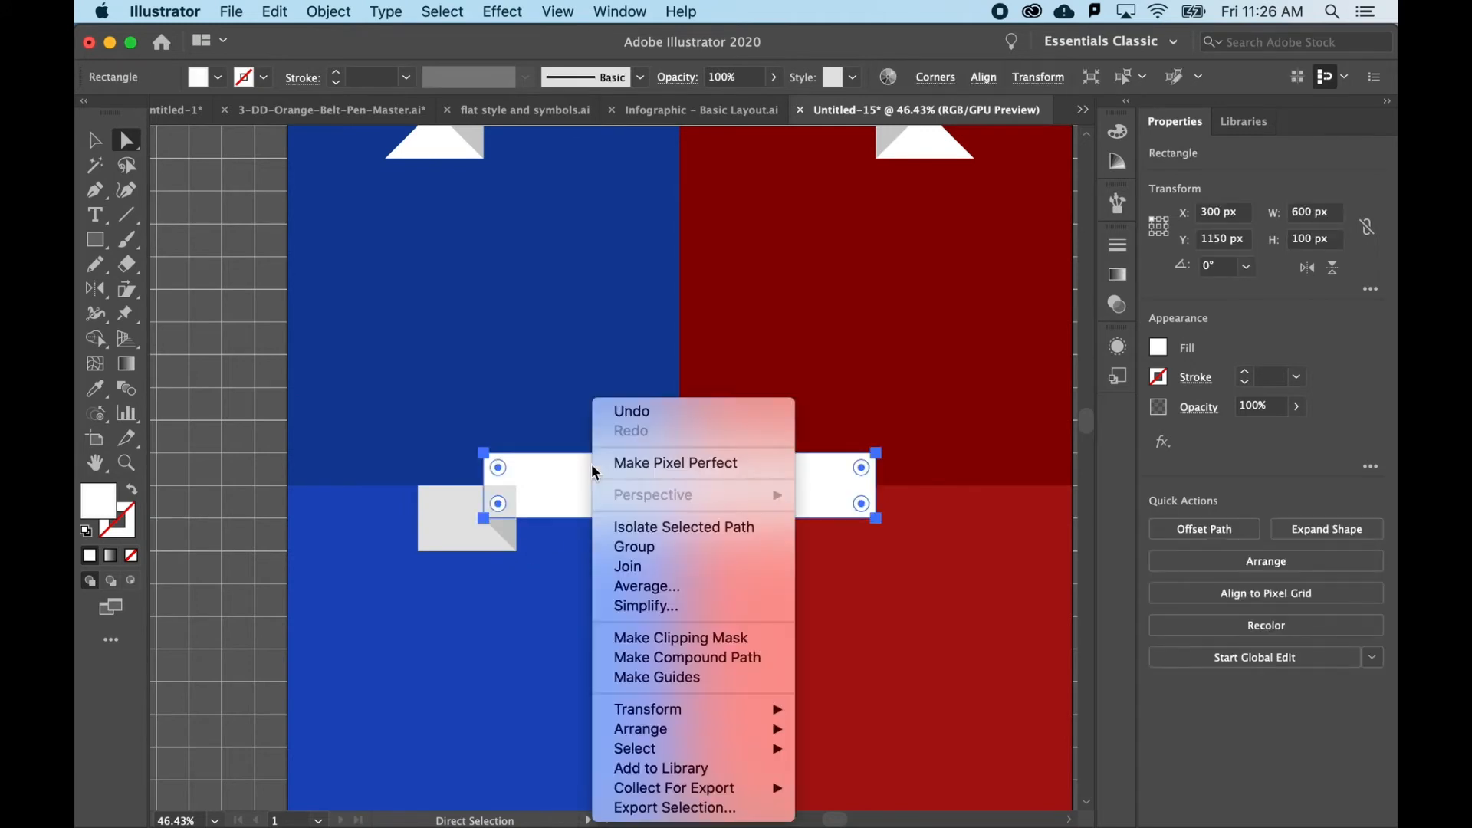
mouse_move(661, 727)
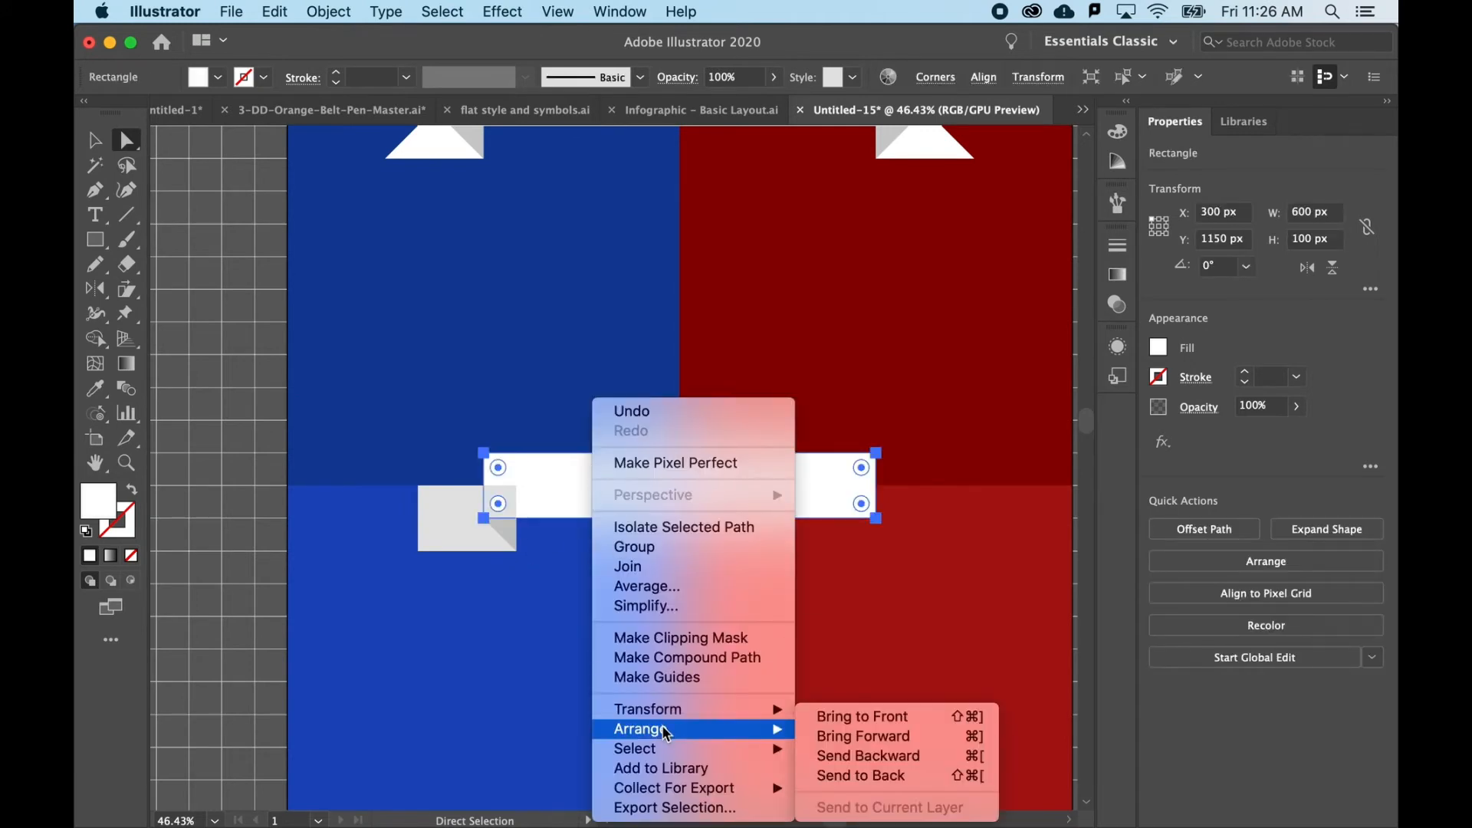
click(822, 723)
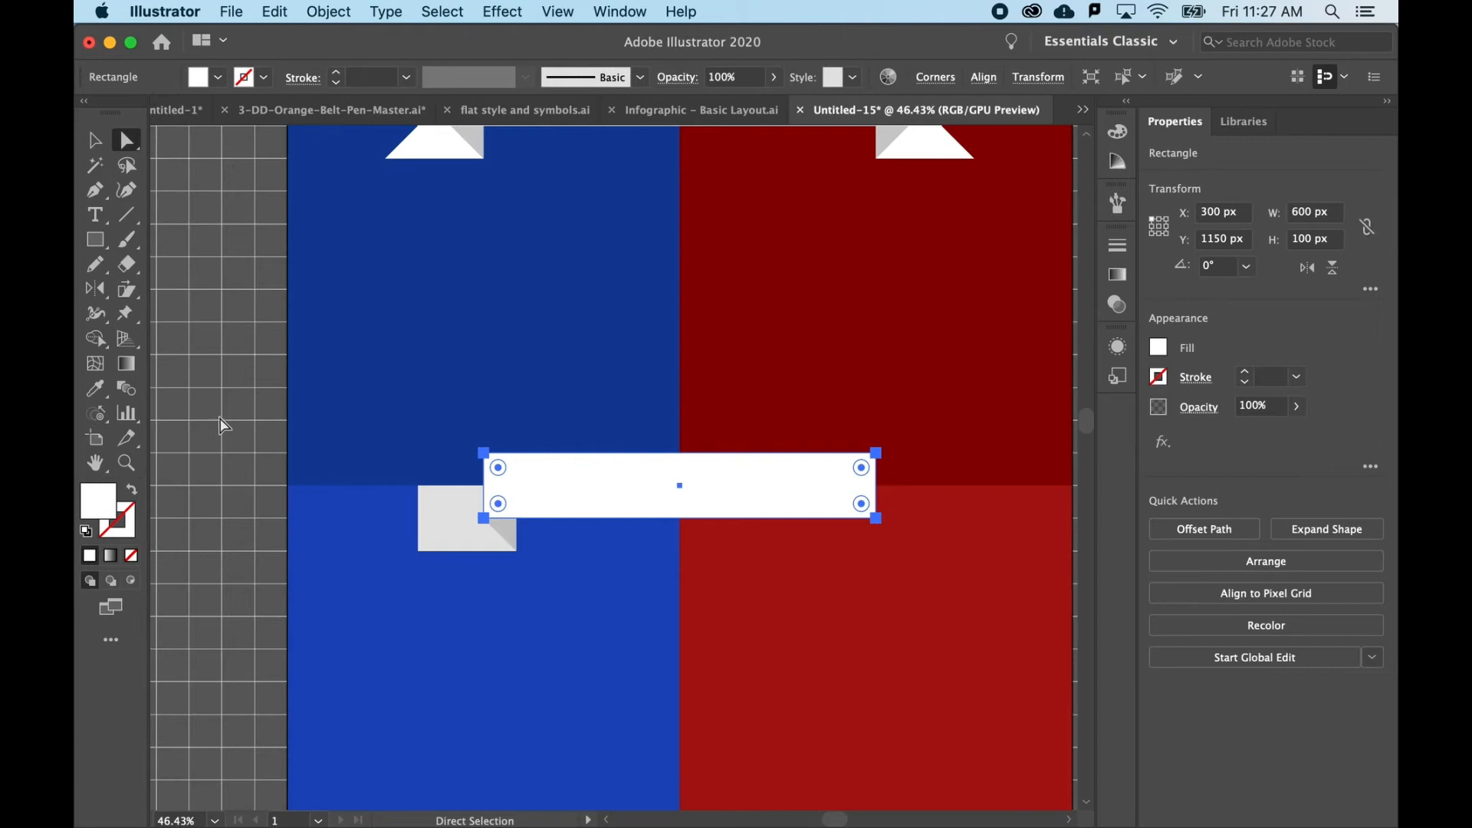
click(221, 424)
scroll(499, 596, up, 2)
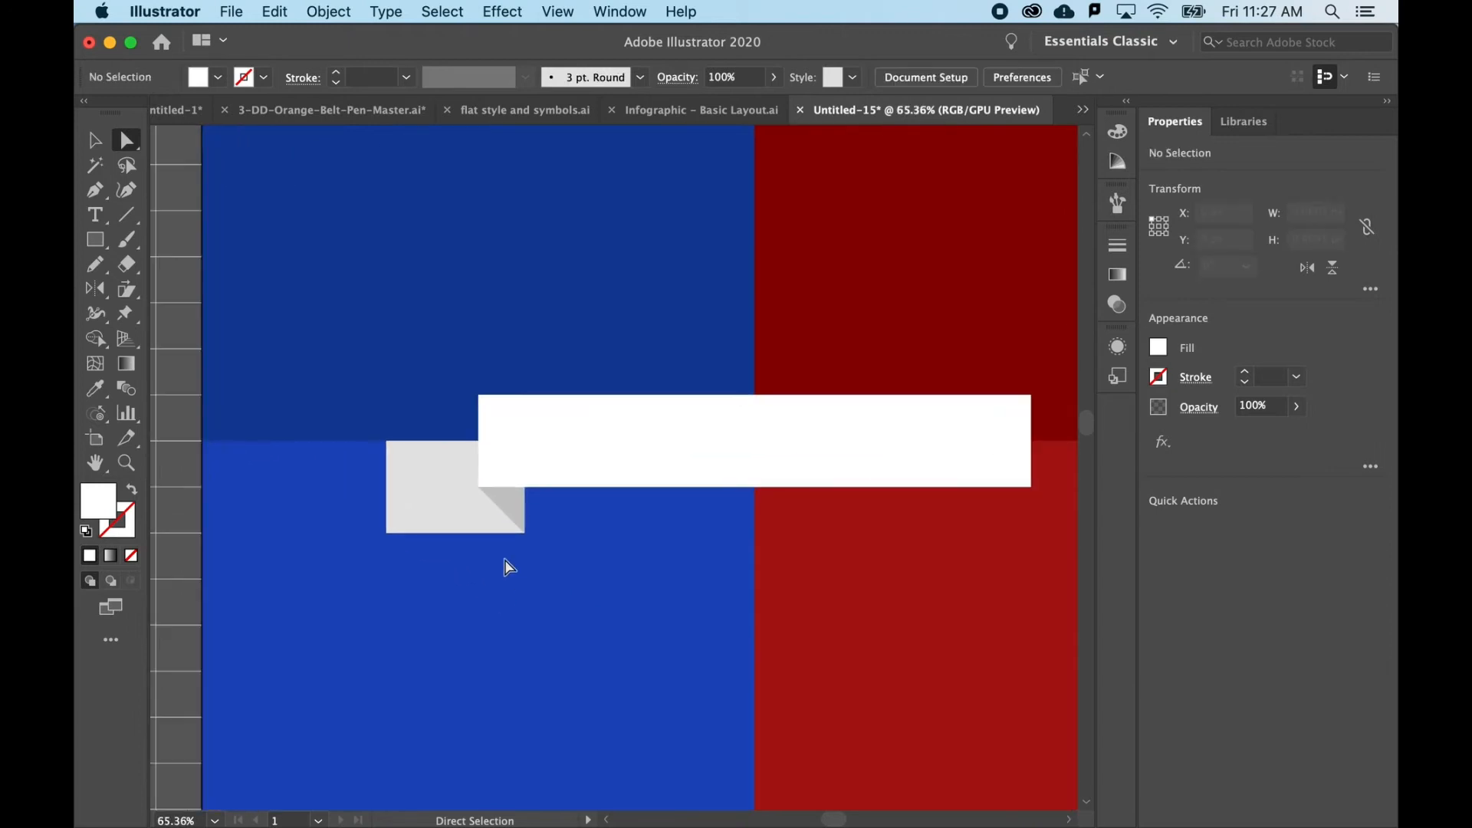
- Darken the banner's fold triangle to gray AFAFAF
click(506, 544)
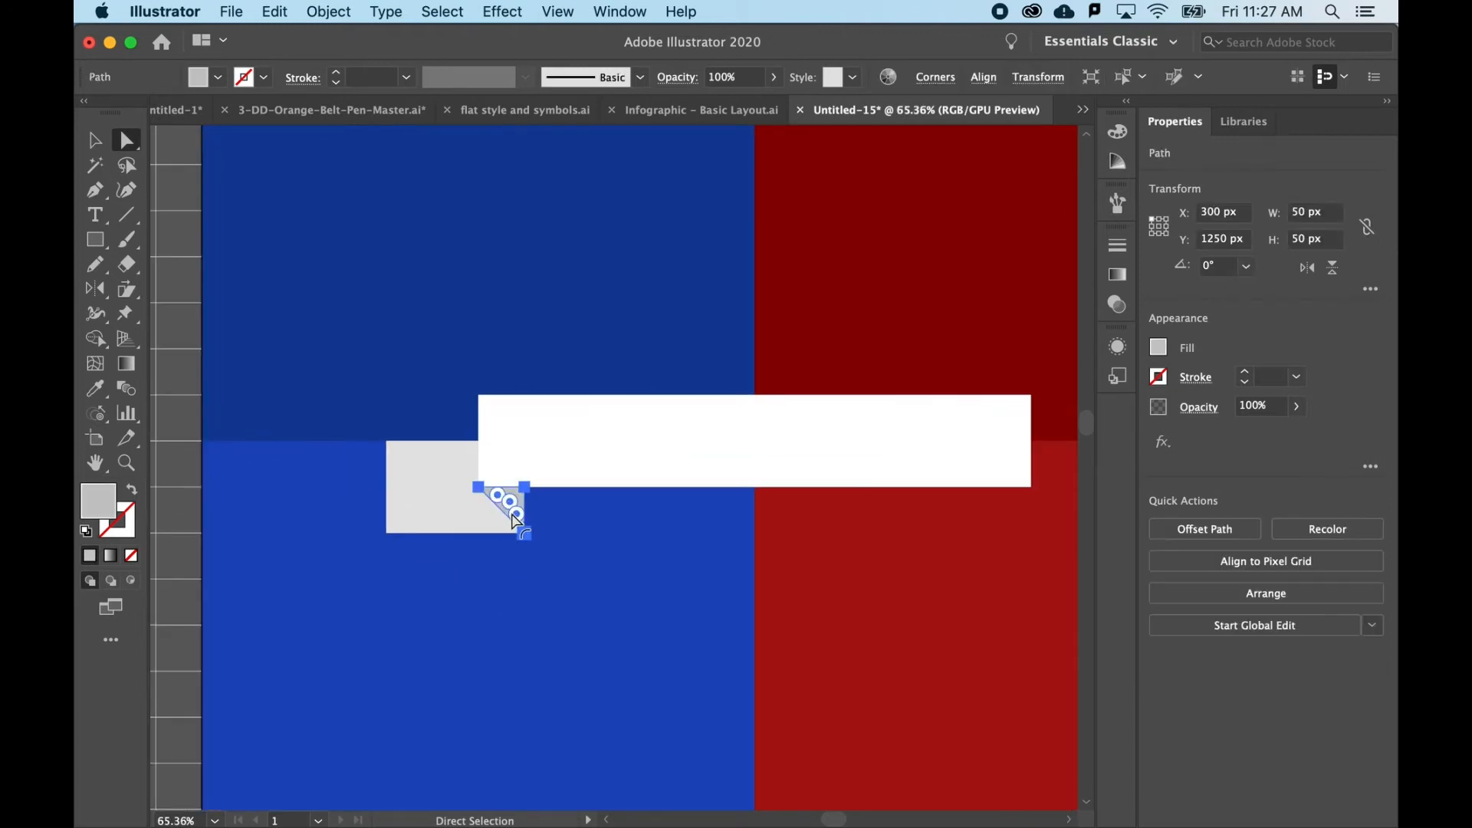
double_click(98, 512)
click(766, 392)
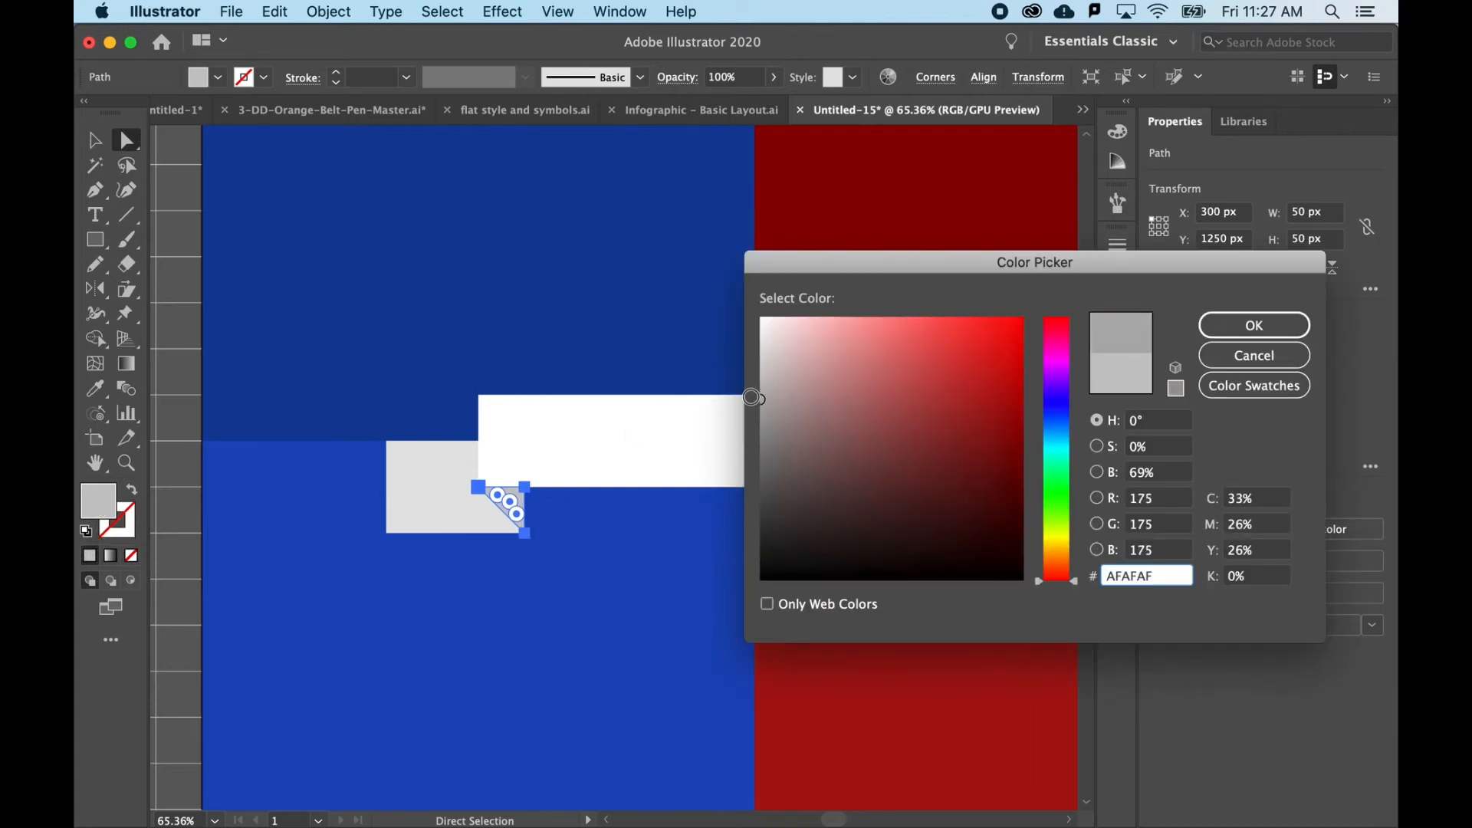
click(1255, 325)
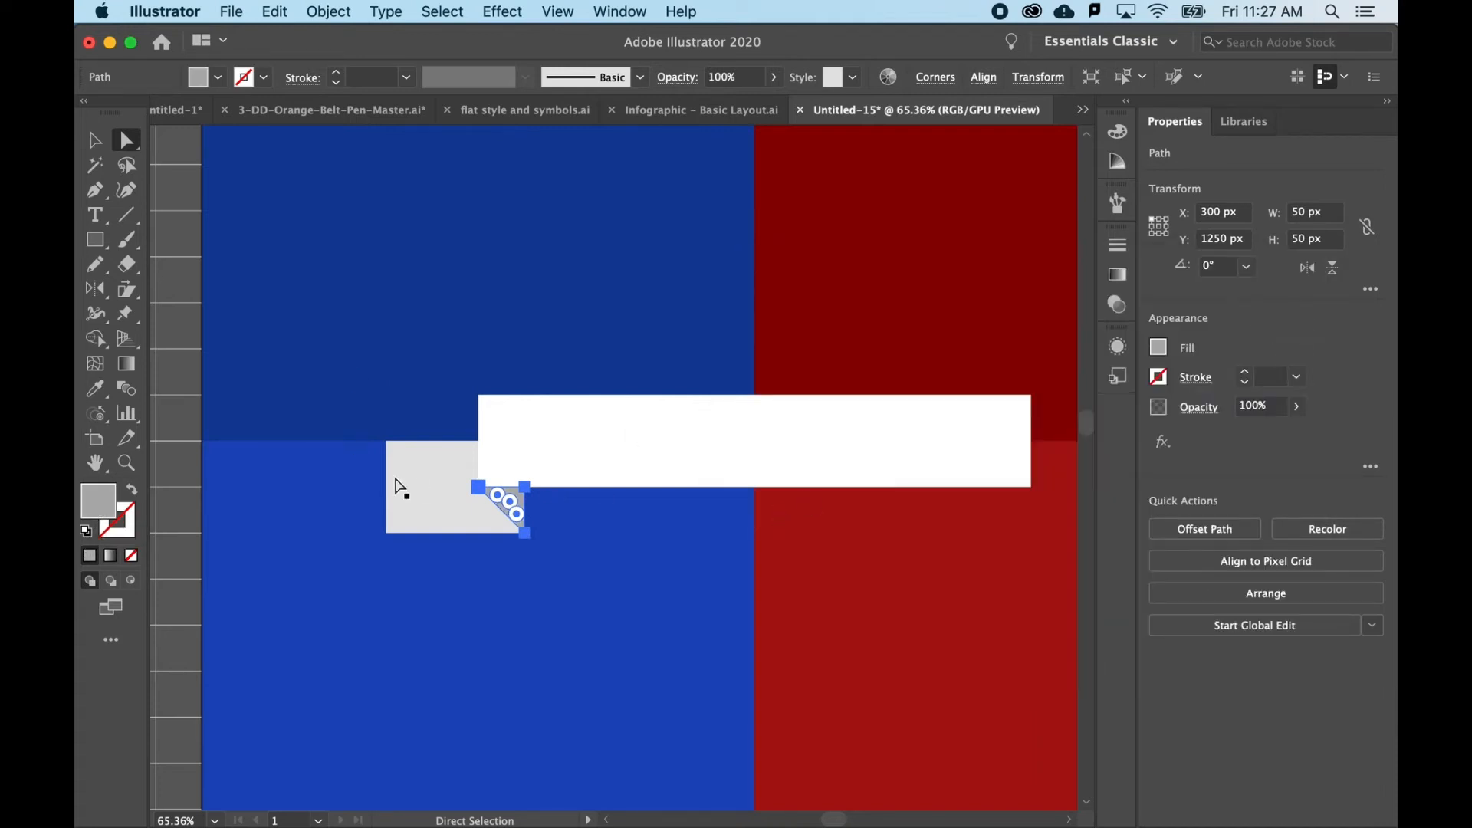
- Add an anchor point midway on the tail's outer edge, move it 50 px inward to form a notch, and deselect the tail
click(394, 490)
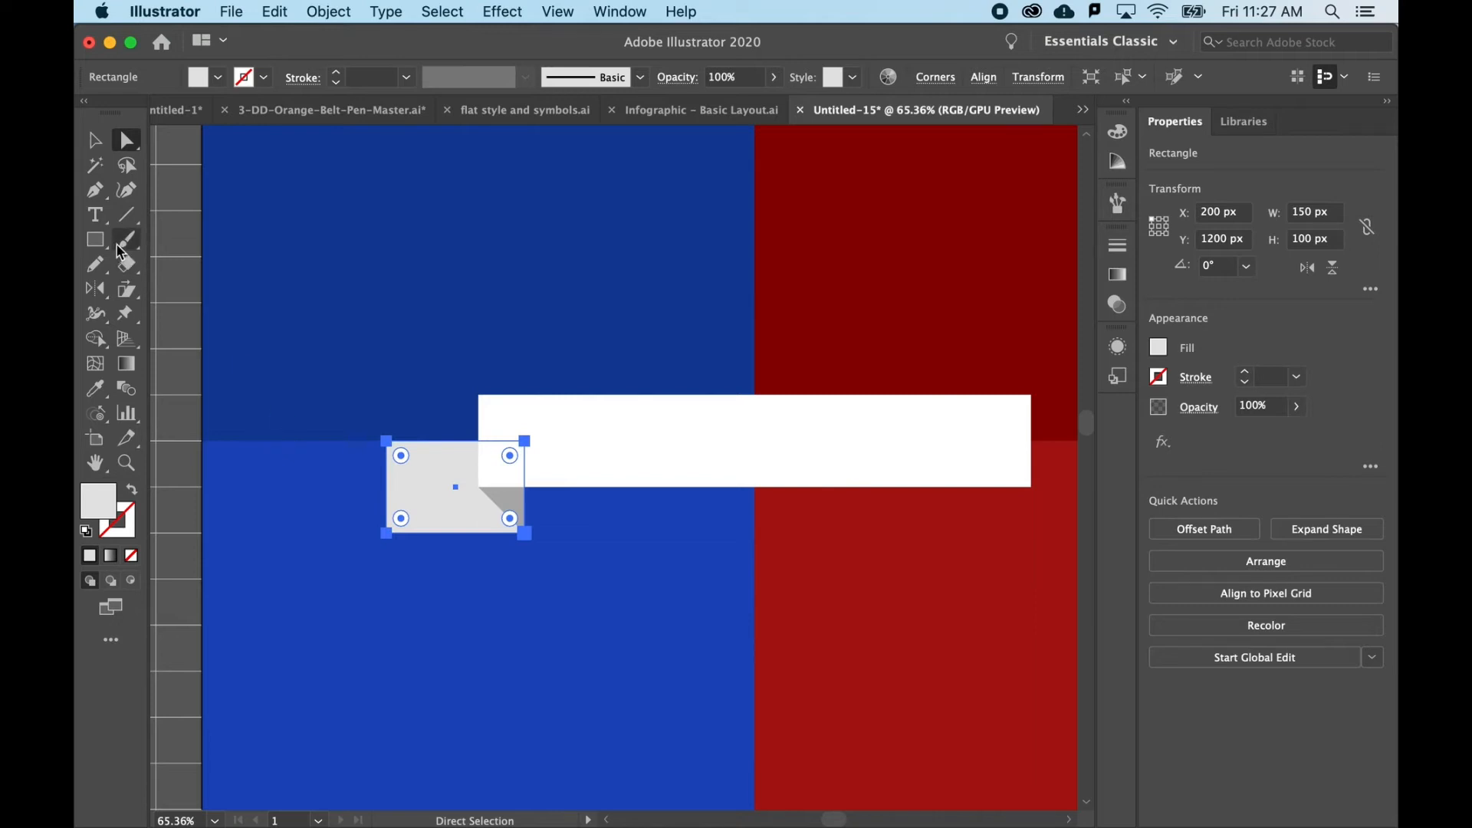
click(95, 191)
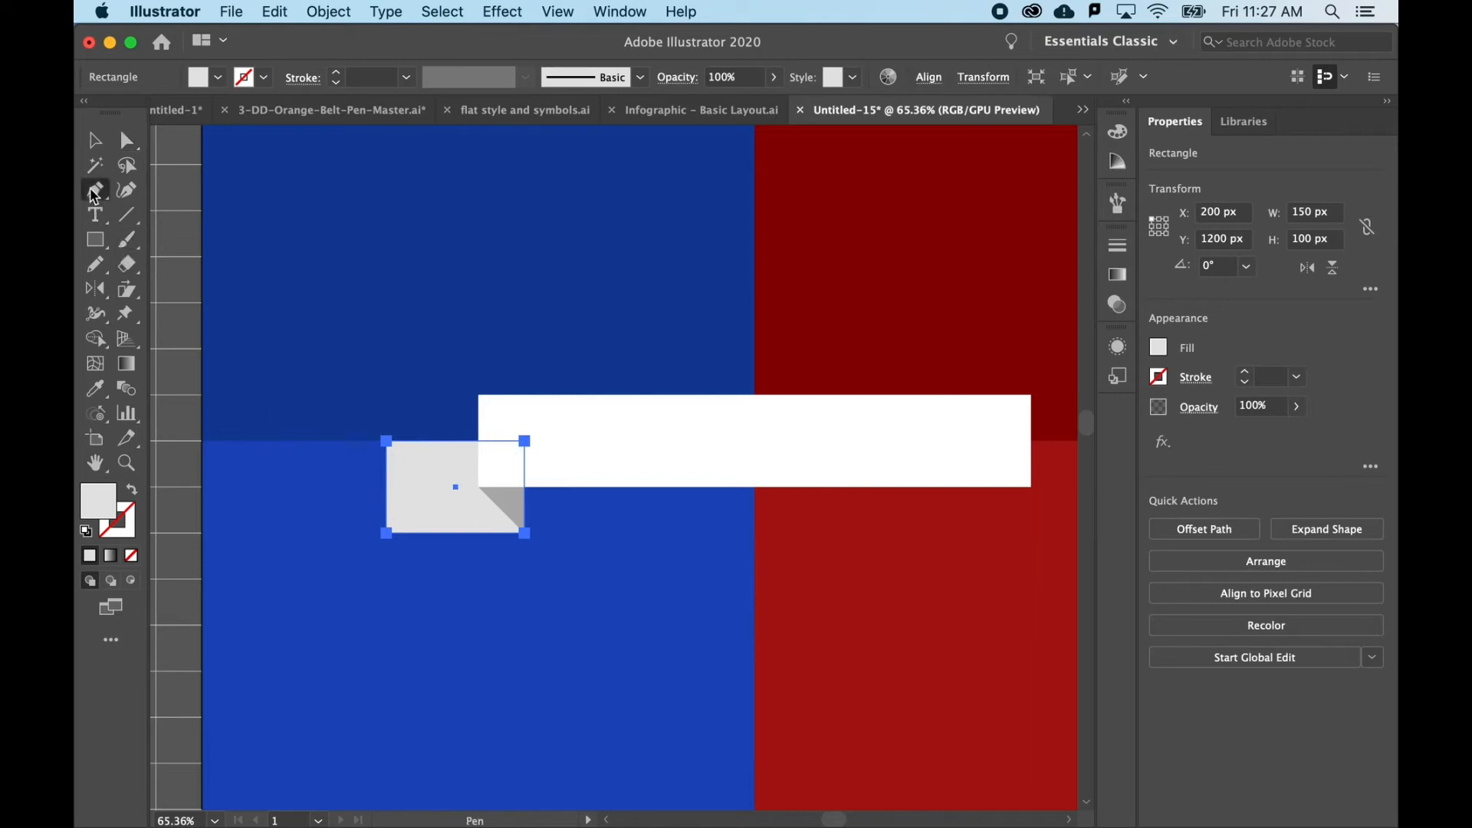
click(386, 487)
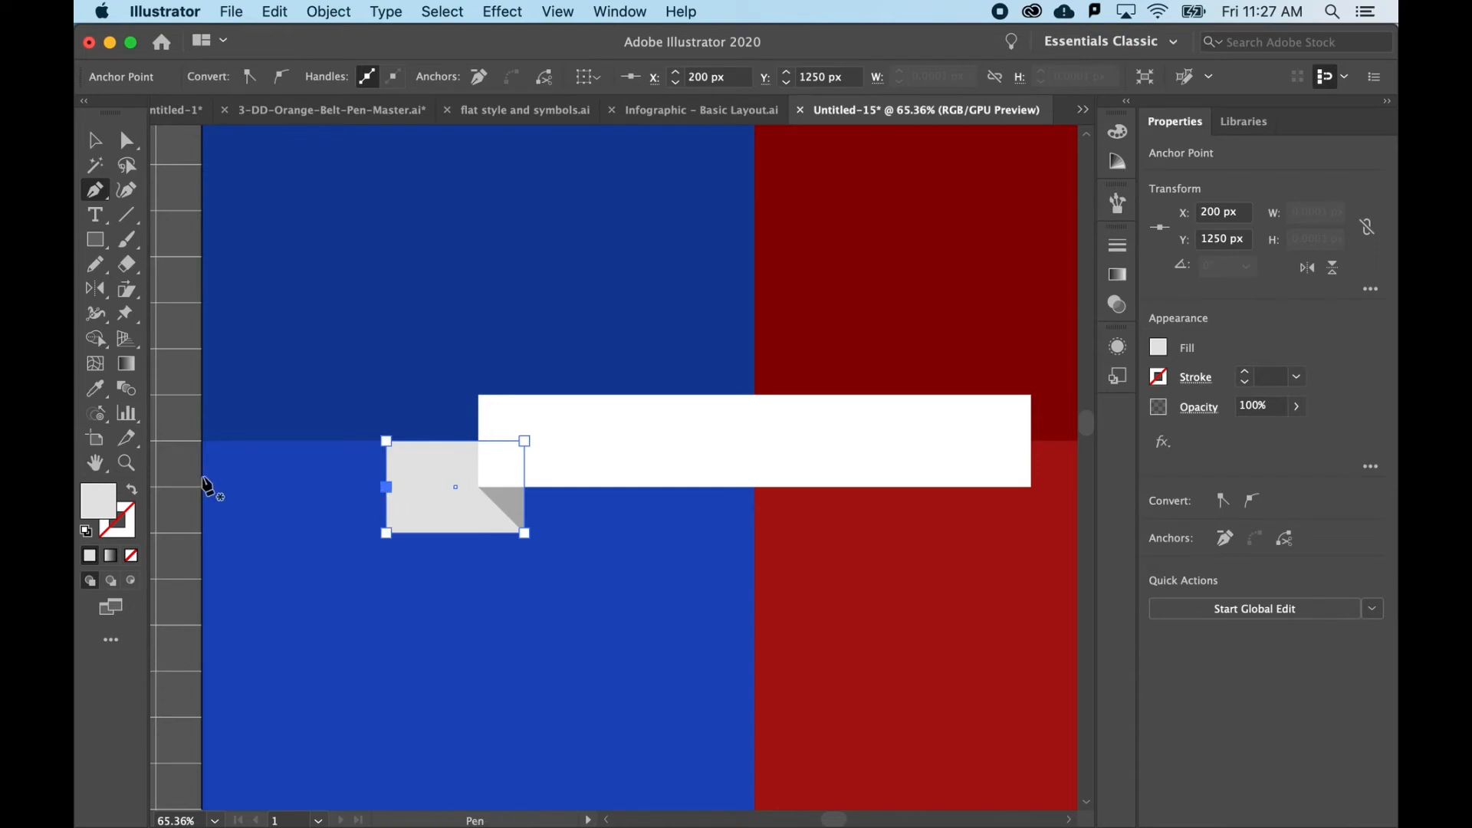
key(Right)
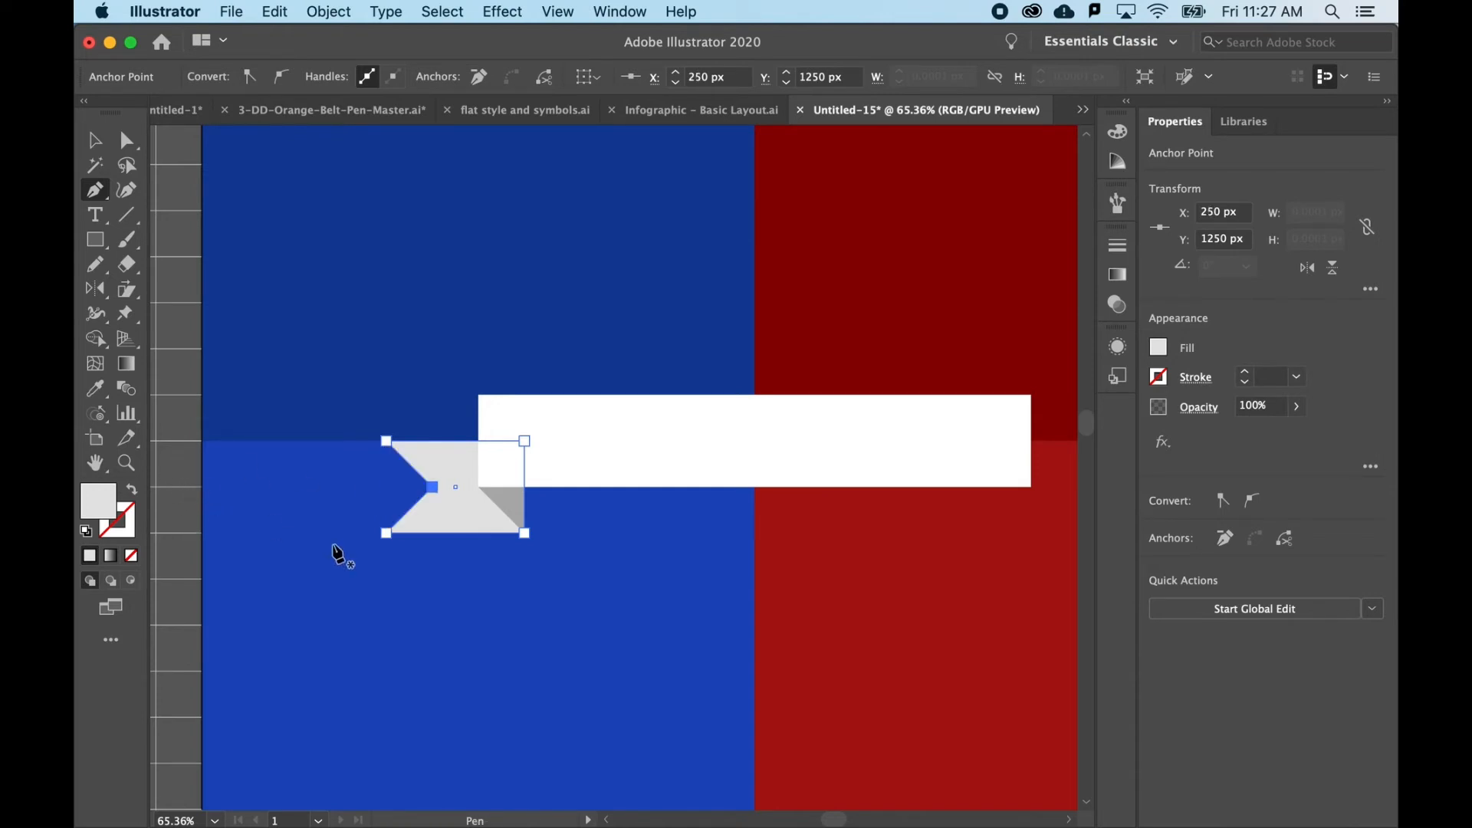
scroll(443, 506, down, 2)
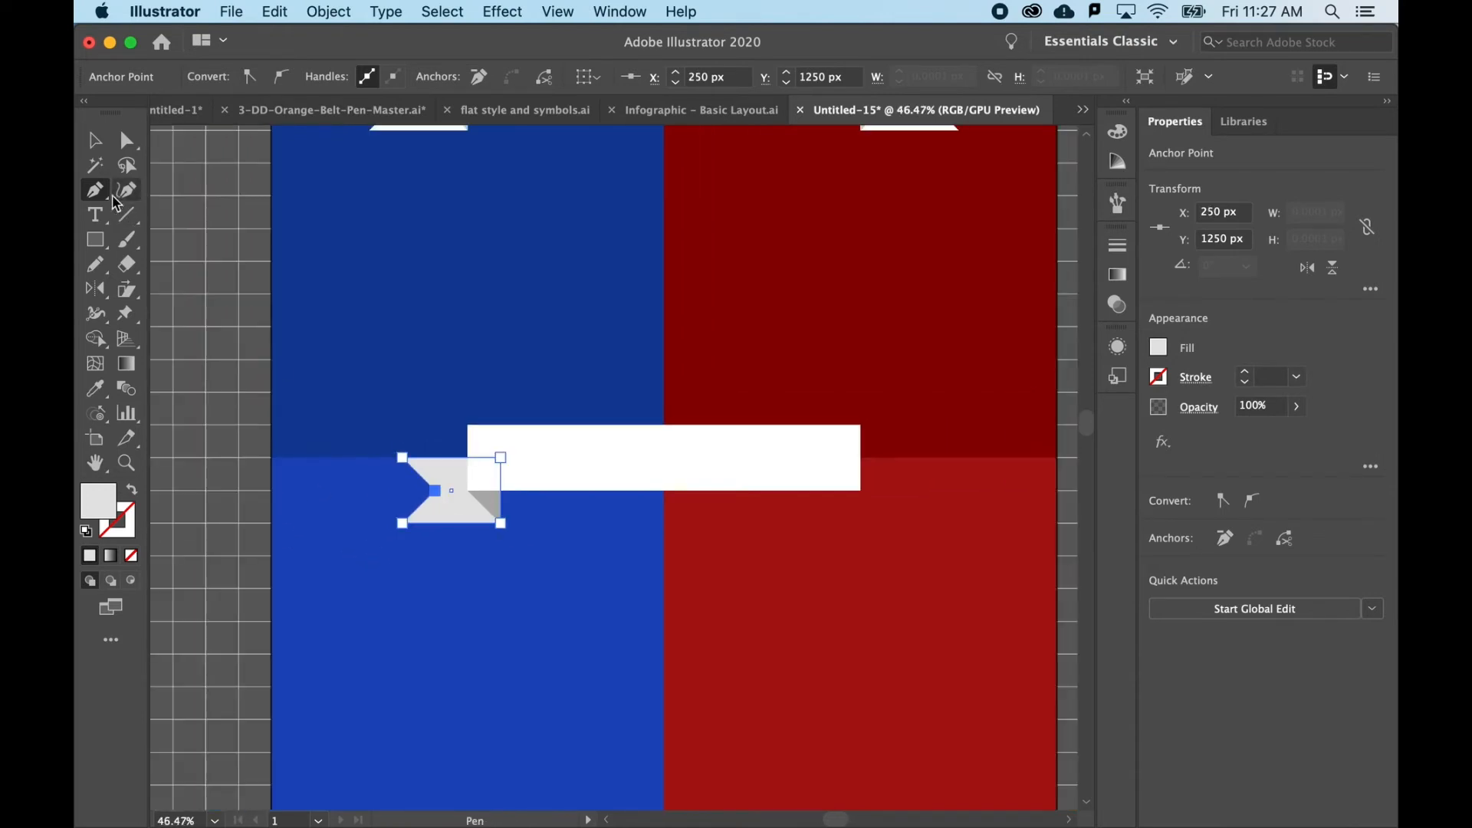
click(95, 141)
click(167, 227)
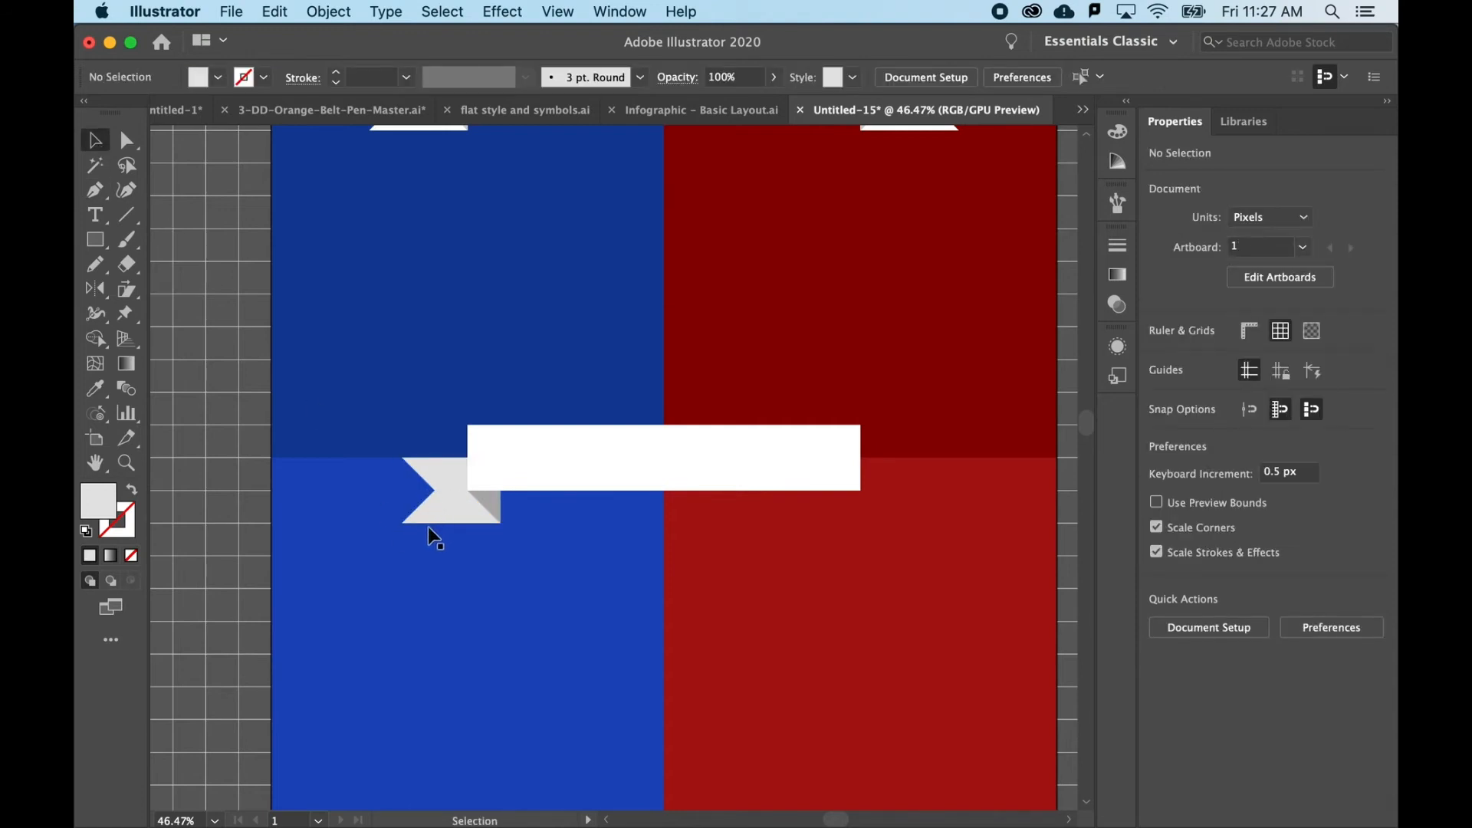
- Duplicate the notched tail together with its fold triangle to the opposite end of the white bar, at X 750 px
click(481, 506)
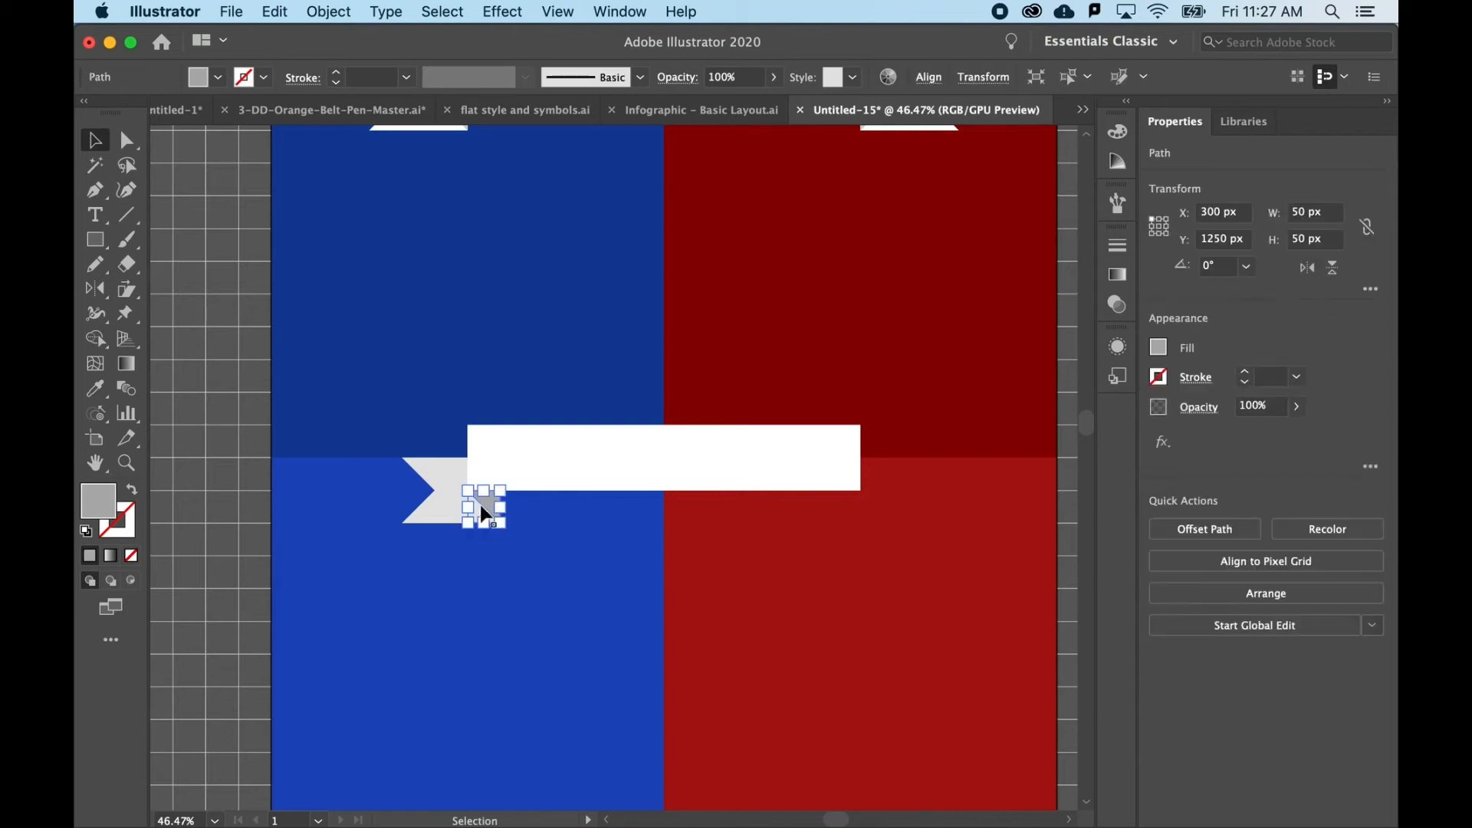
click(344, 506)
drag(338, 512, 536, 583)
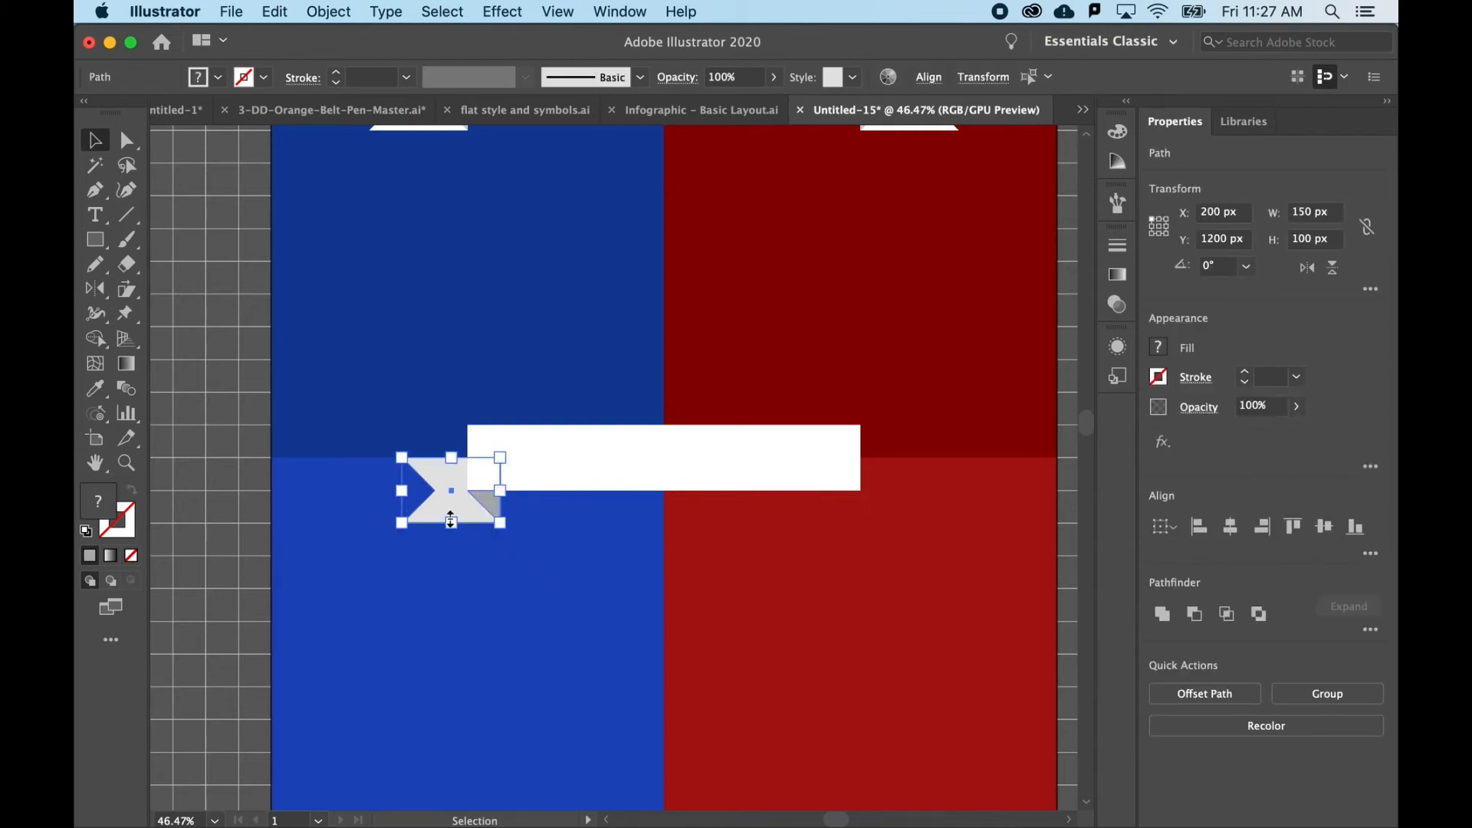
drag(449, 497, 818, 507)
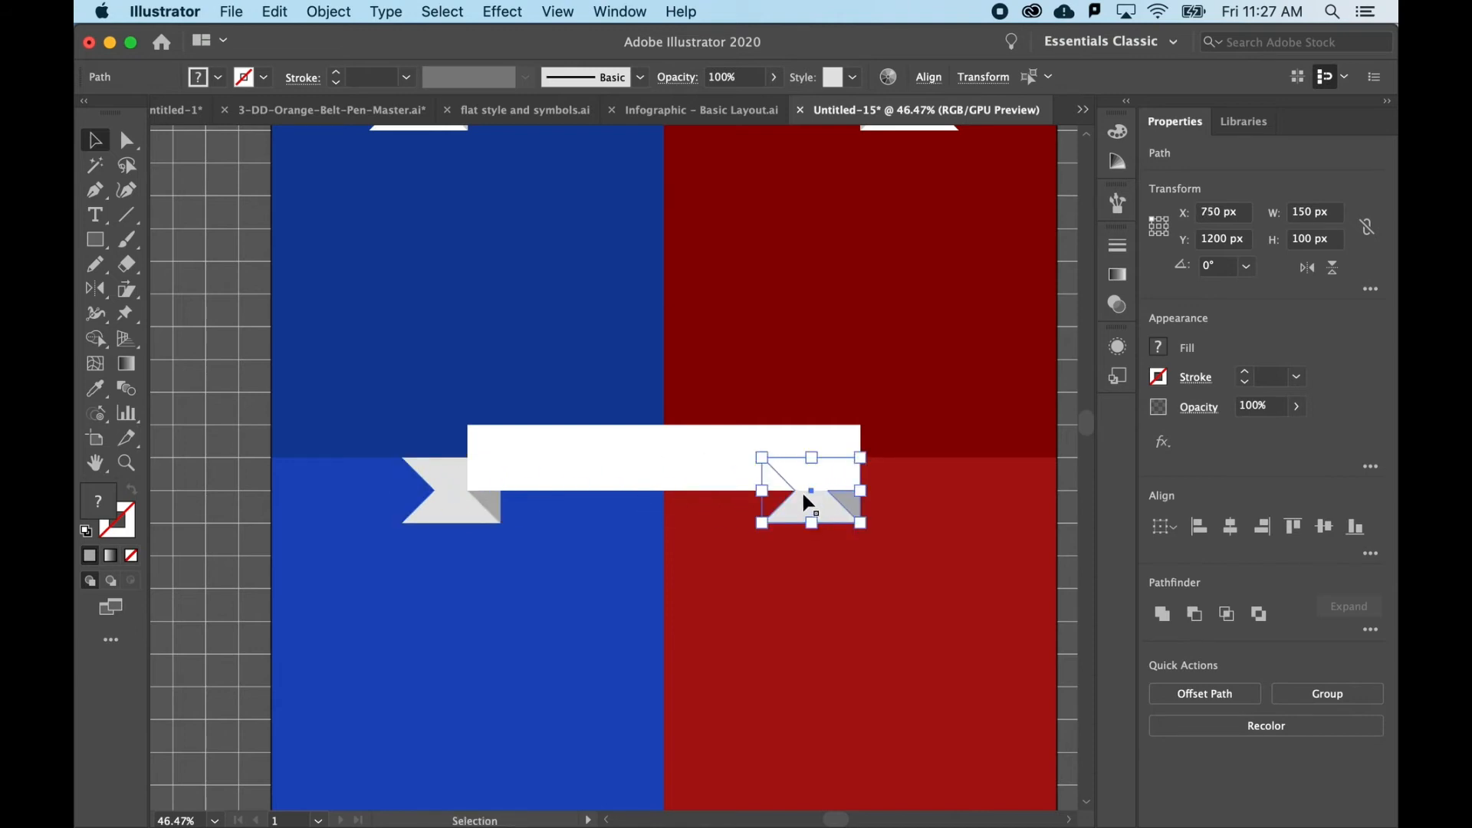
- Flip the copied tail and fold horizontally, move them to X 850 px to mirror the original tail, and deselect them
click(1307, 266)
key(Right)
key(Right)
key(Right)
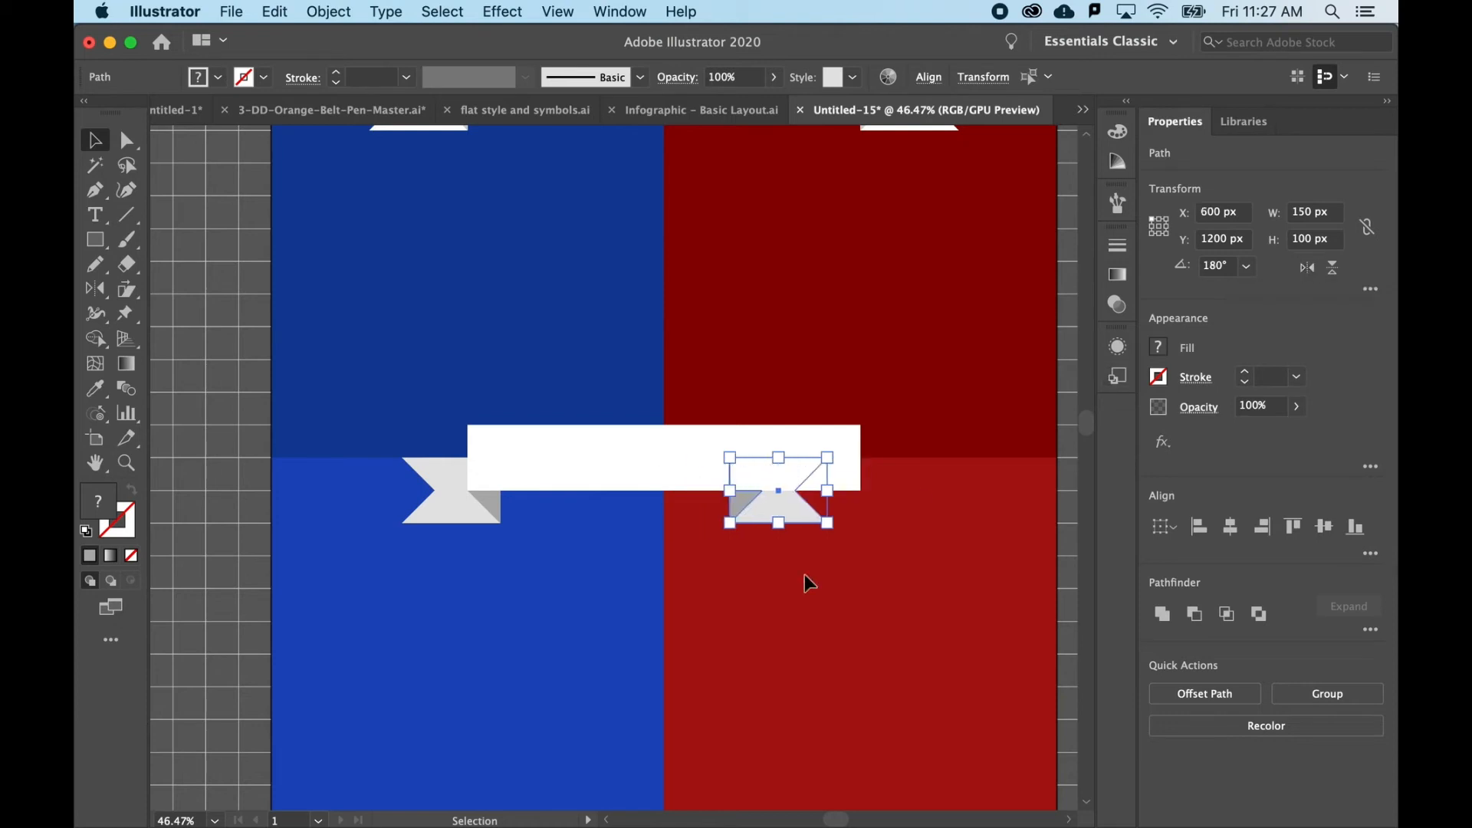
key(Right)
key(Right)
key(Right)
key(Right)
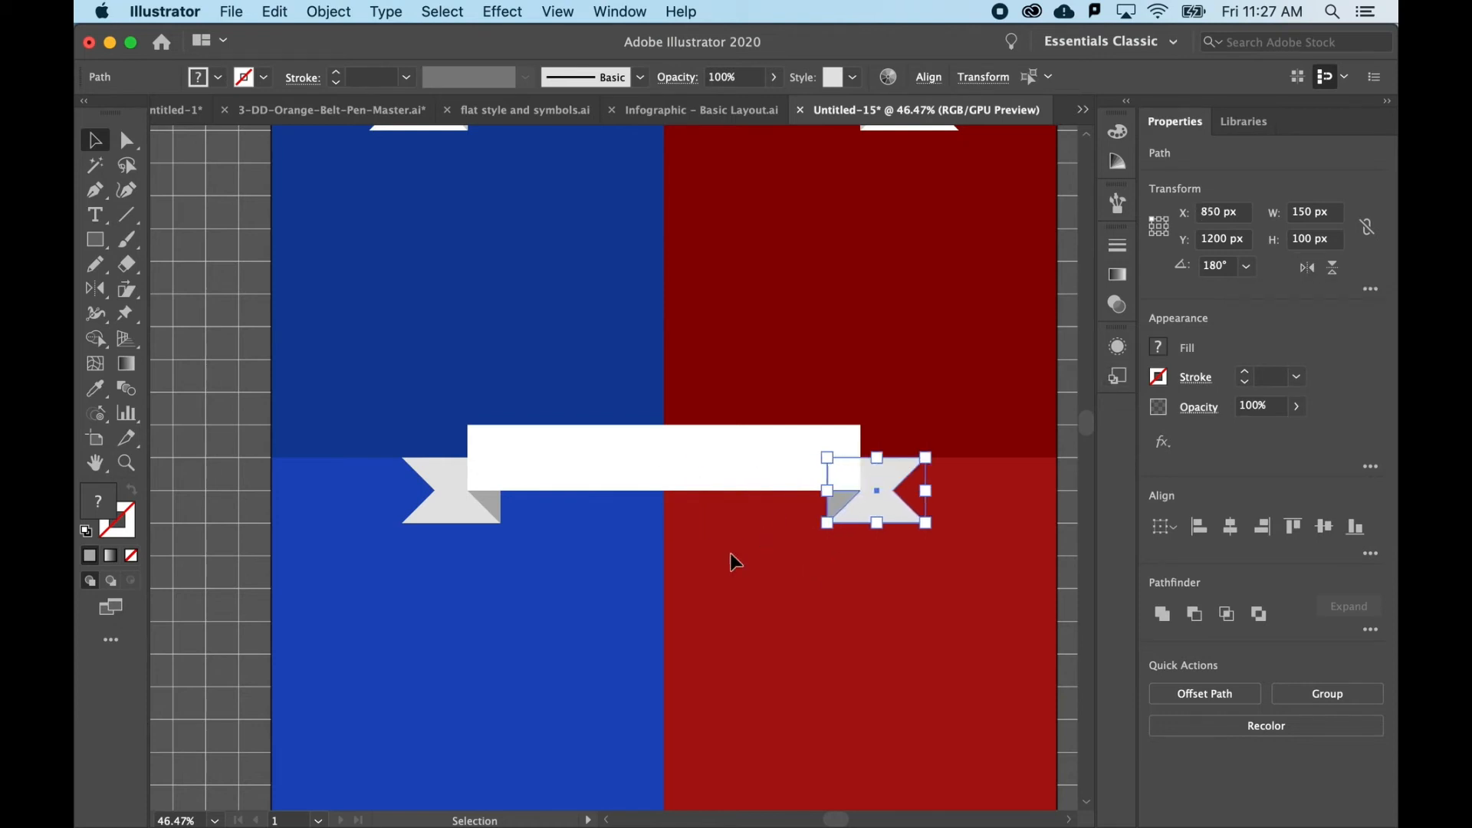
click(730, 561)
- Add the point text "STEP 1" on the white banner bar
scroll(734, 563, down, 3)
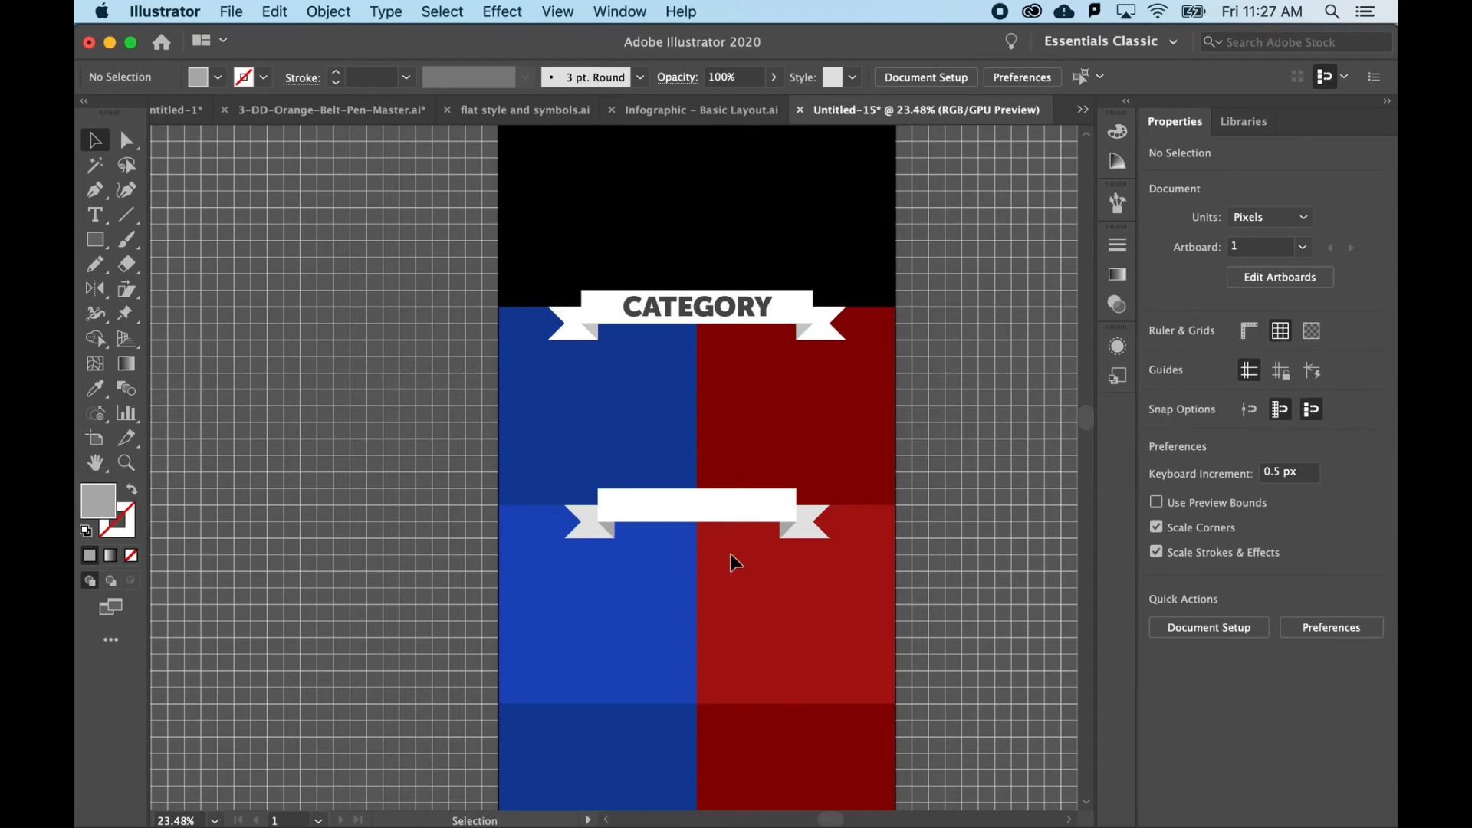
scroll(730, 554, up, 2)
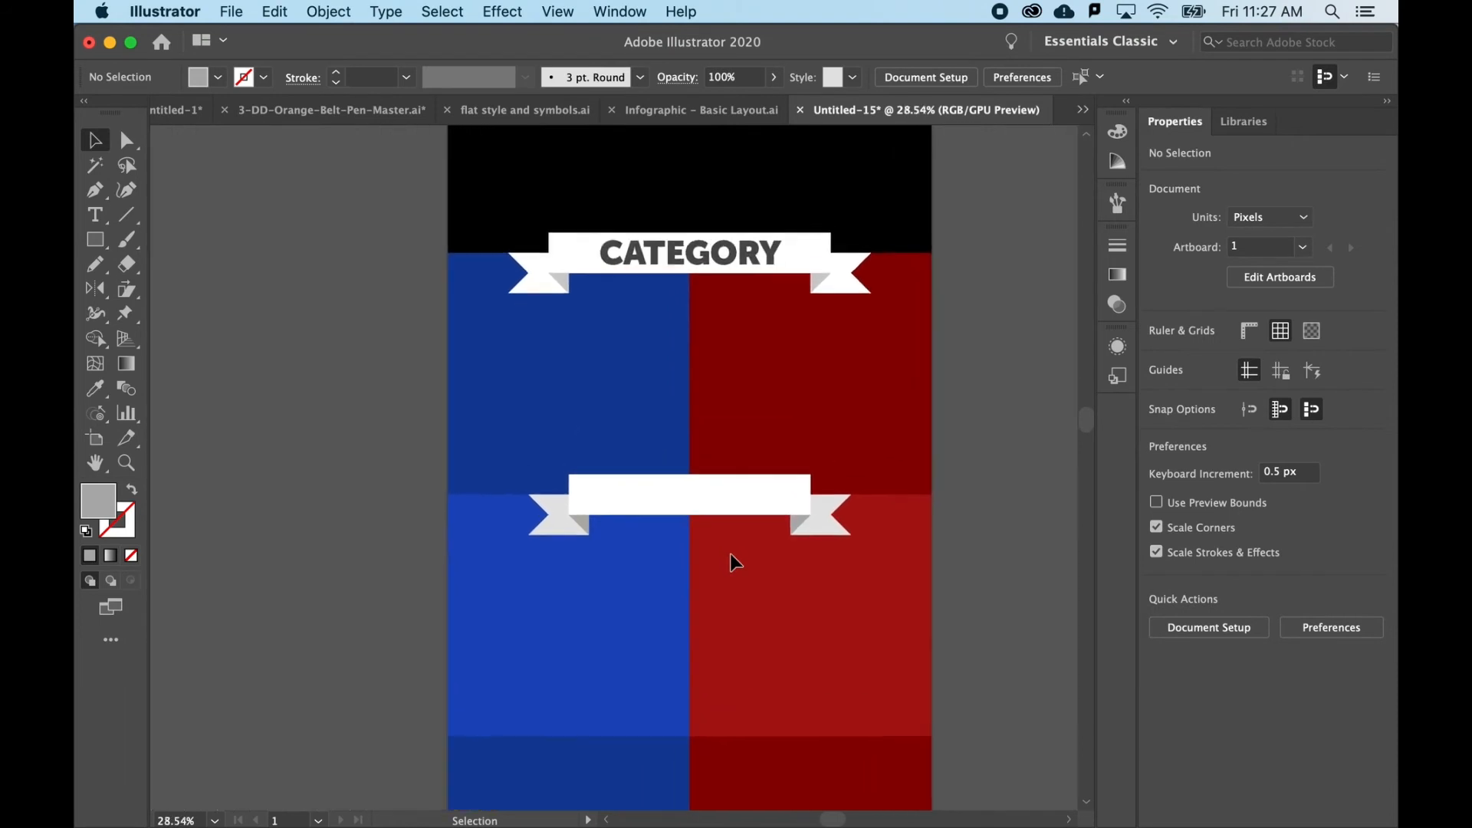
scroll(730, 554, up, 1)
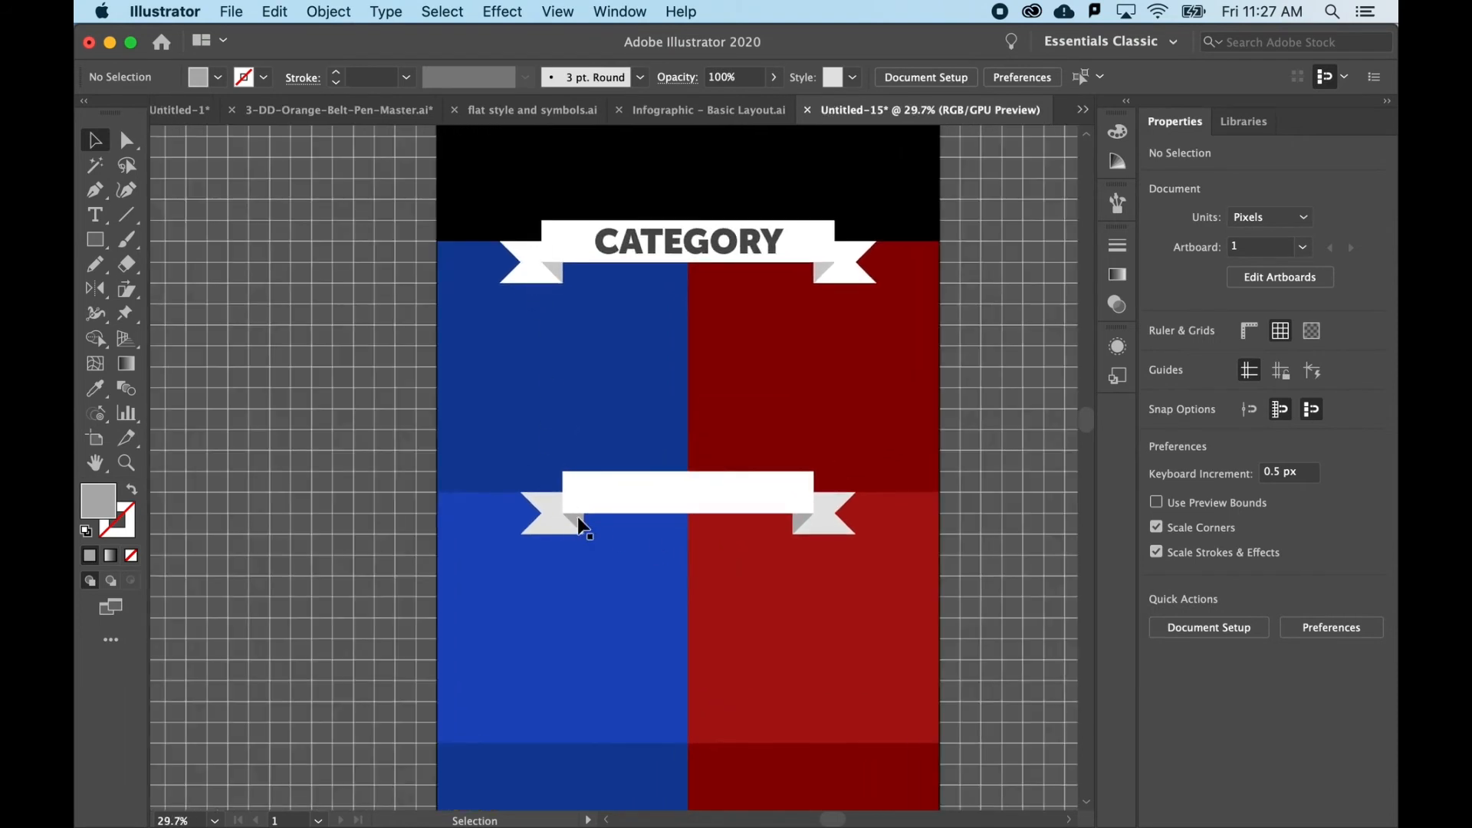
scroll(711, 611, up, 2)
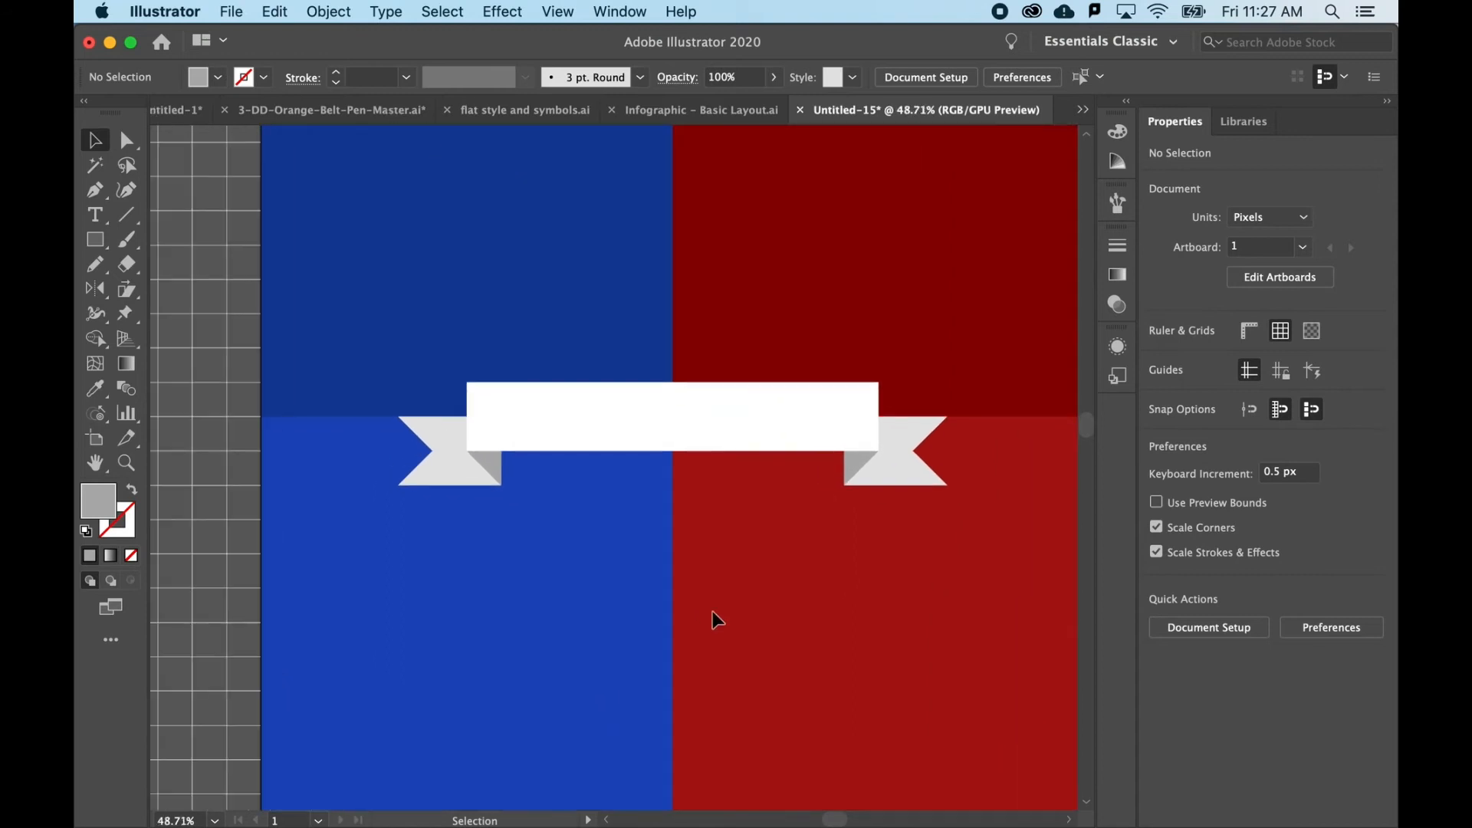
click(95, 216)
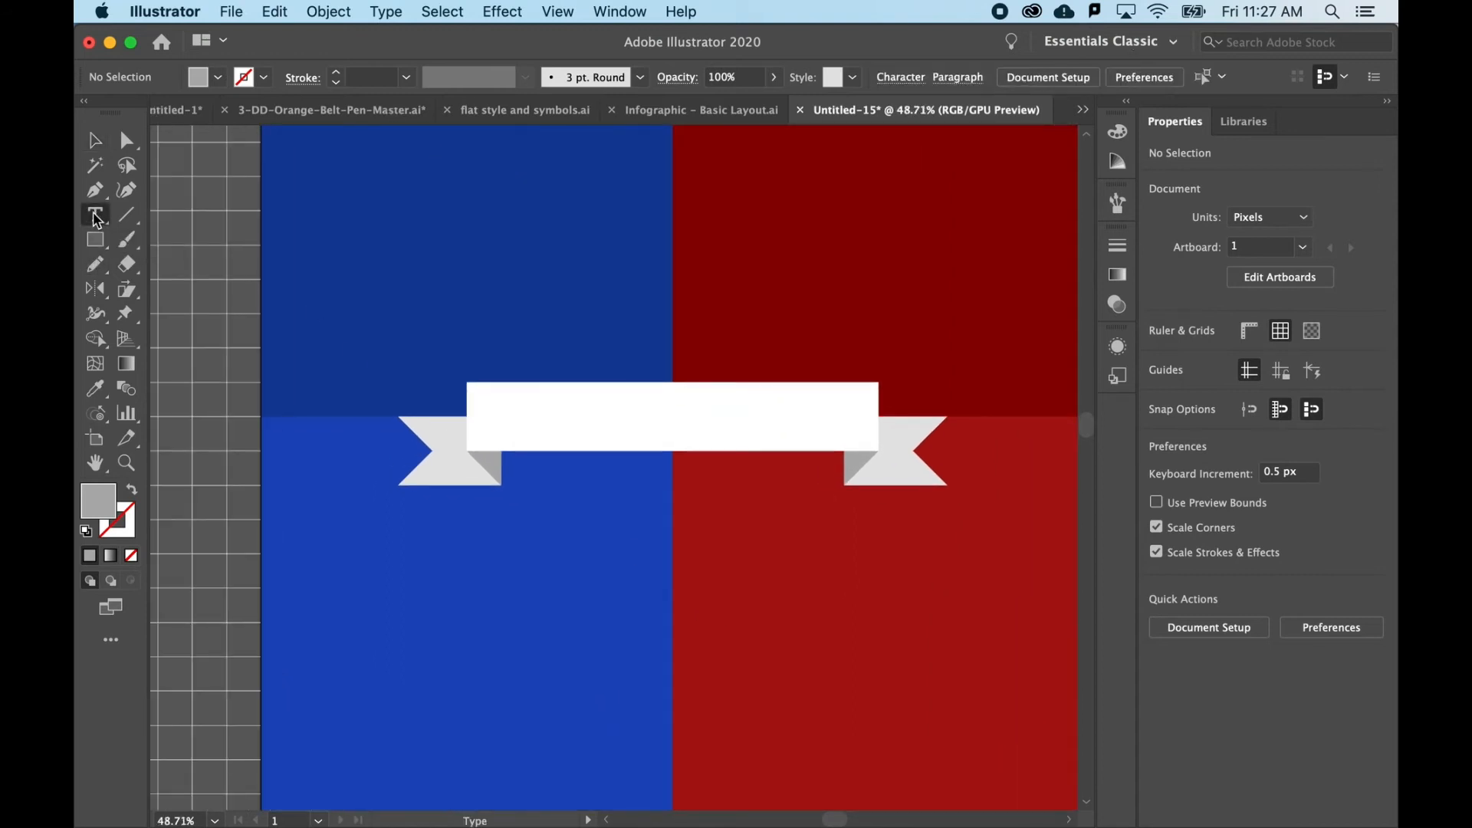
click(662, 412)
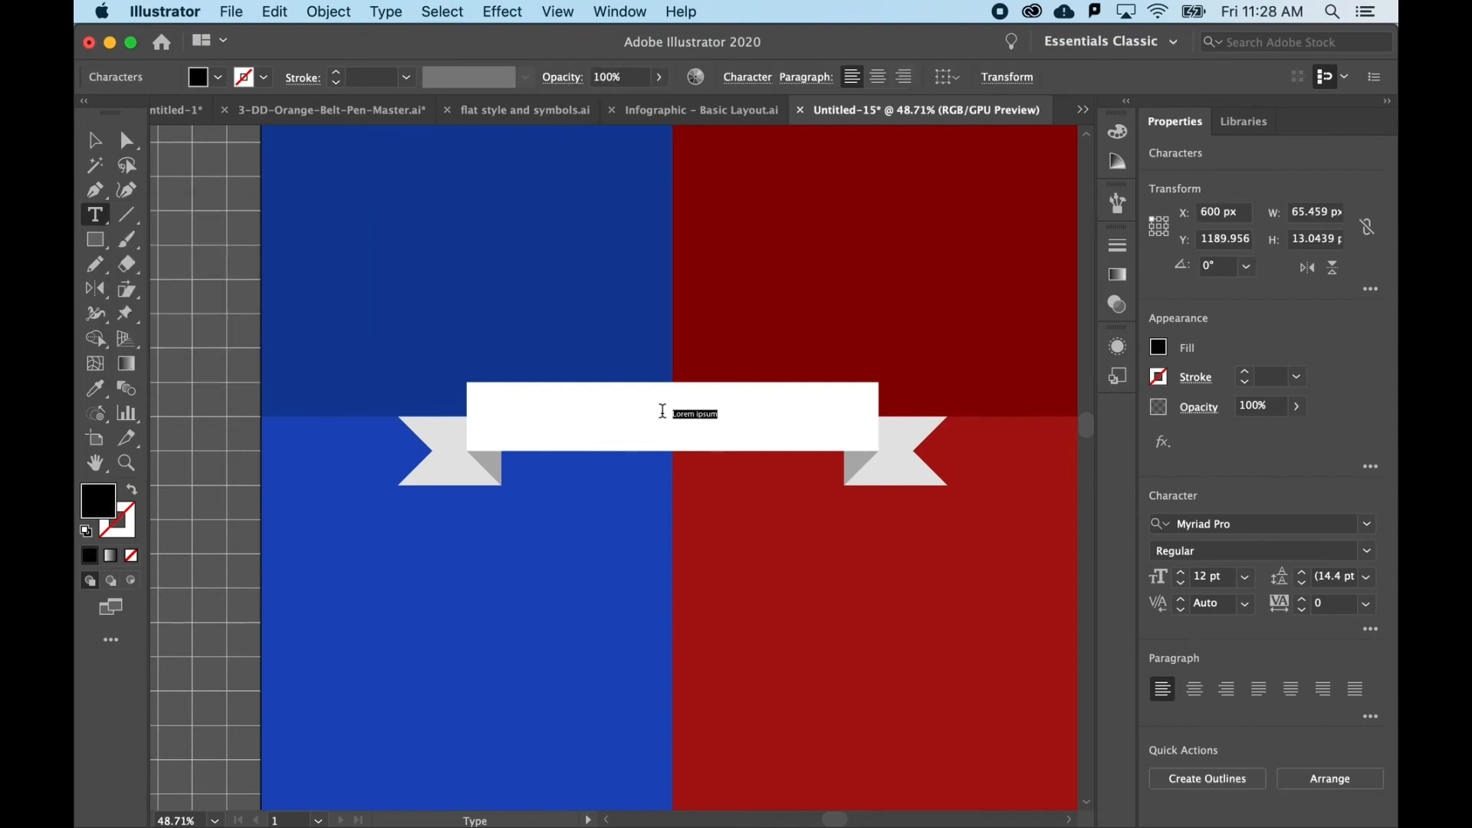
text(DON)
key(BackSpace)
text(STEP 1)
- Format the STEP 1 text in Bungee Regular at 56 pt
triple_click(678, 412)
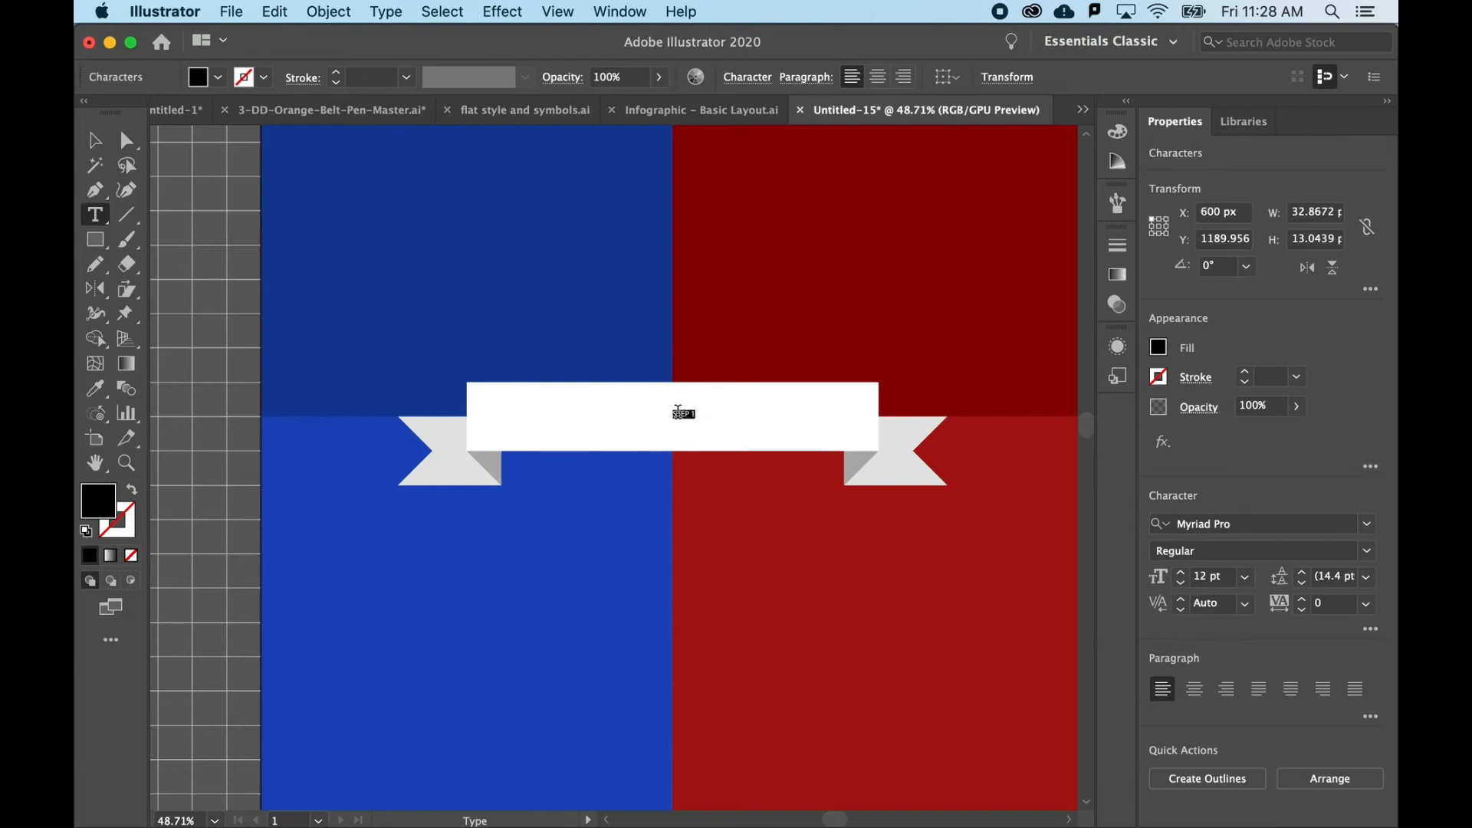
click(1204, 575)
scroll(1204, 575, up, 20)
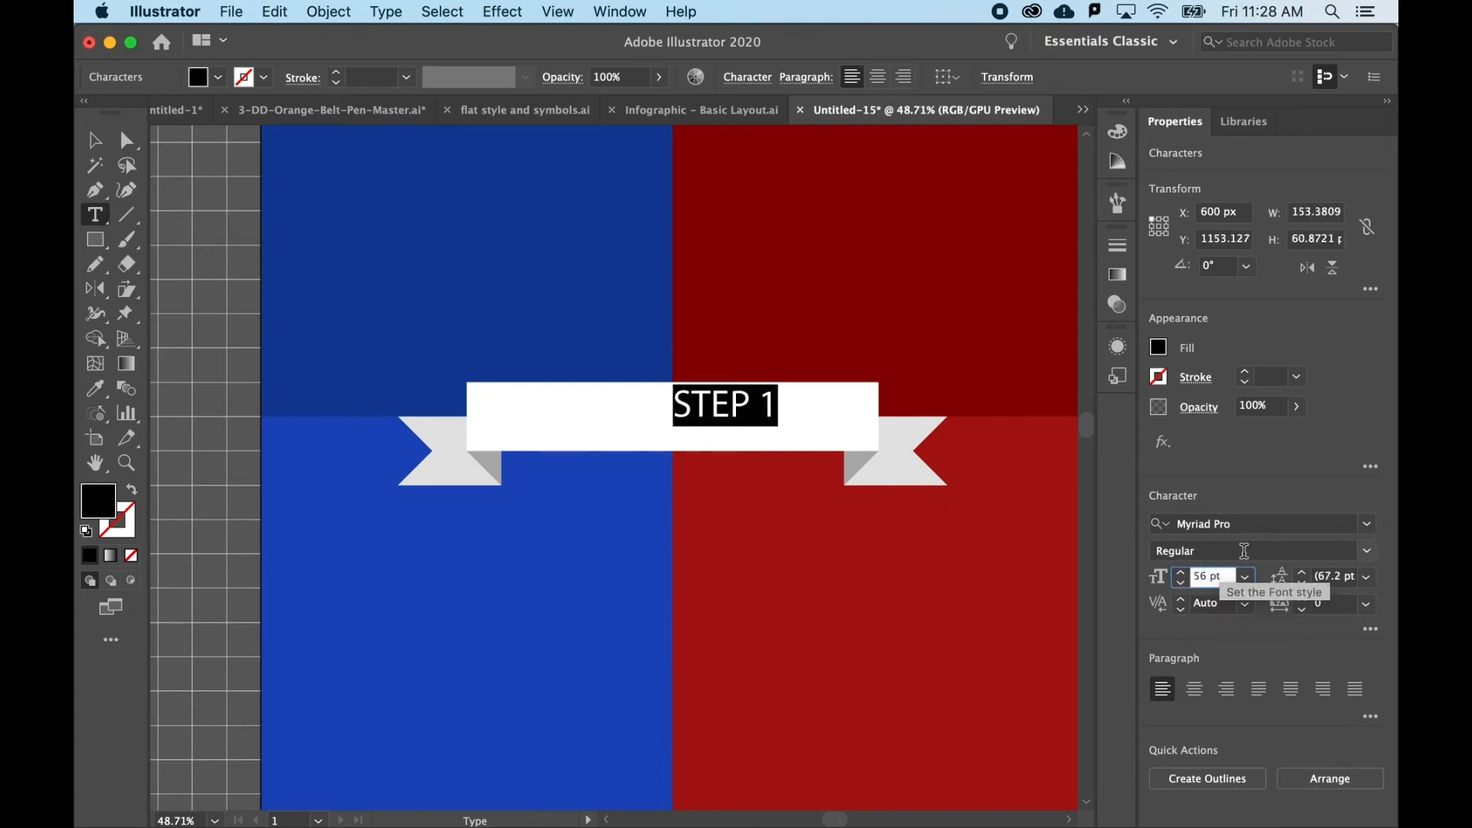
click(1367, 552)
click(1368, 531)
click(1295, 524)
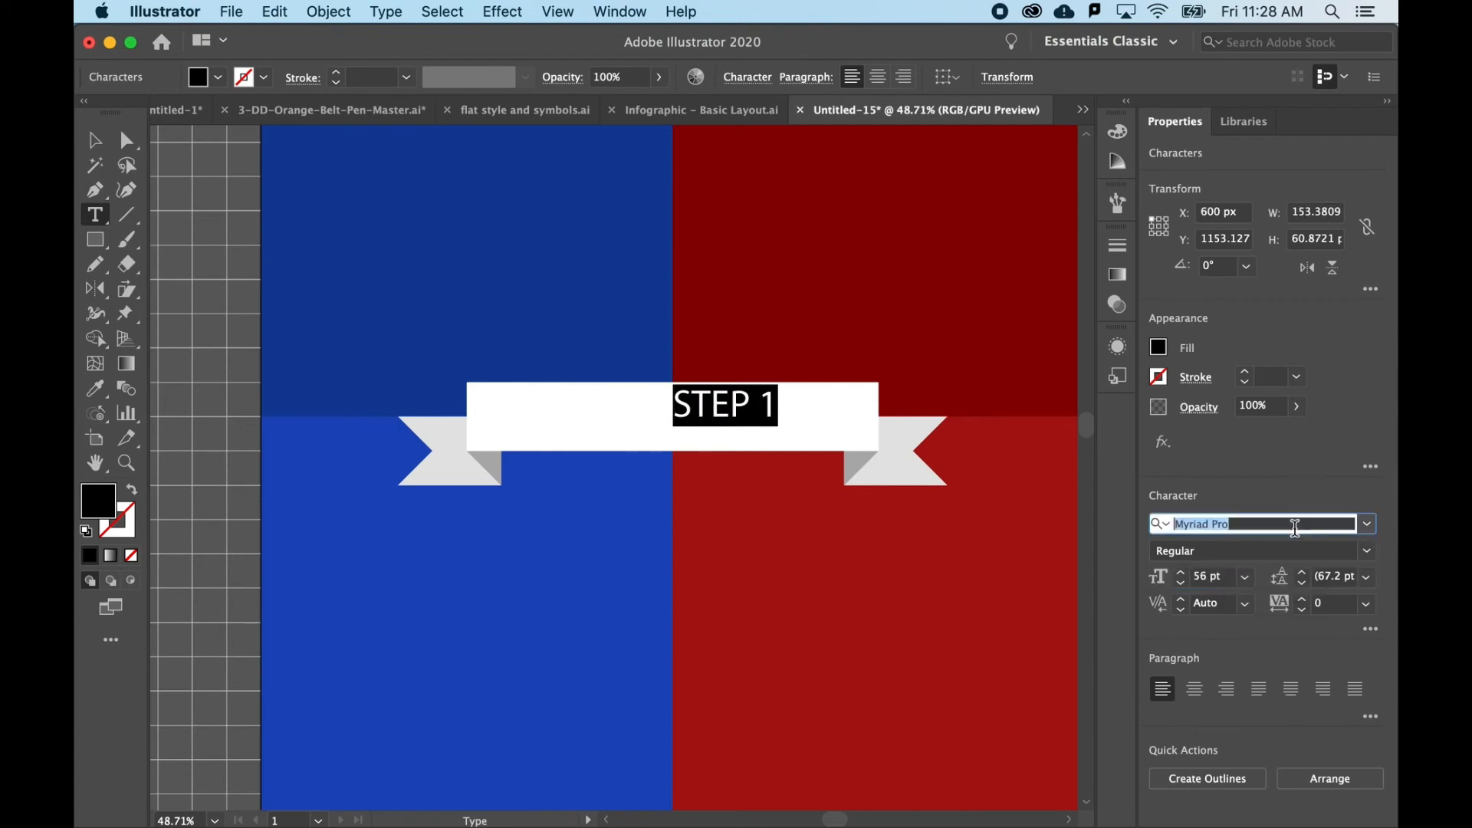
text(Nimbus Sans Cond)
key(Down)
key(BackSpace)
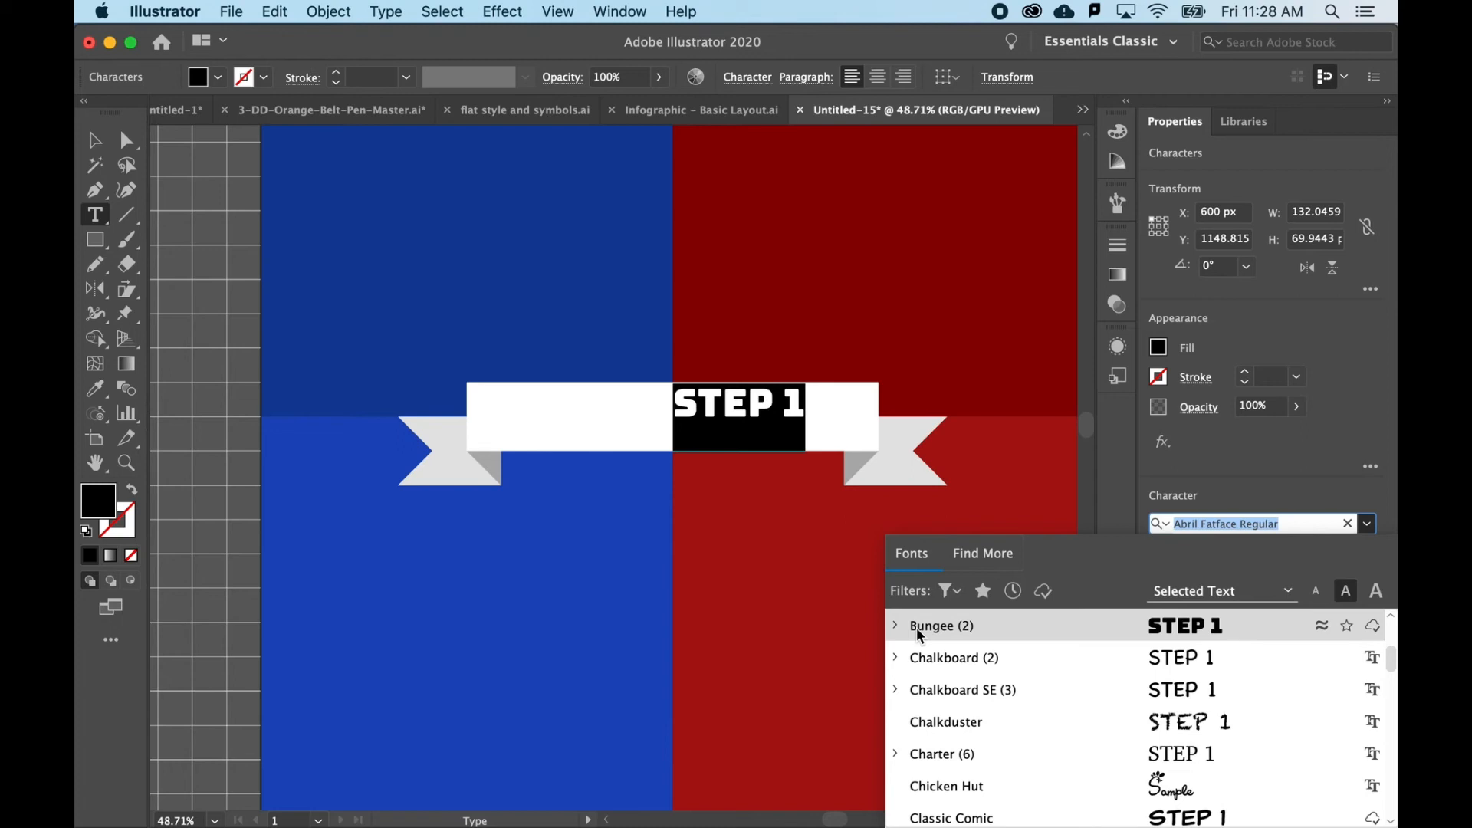
click(917, 627)
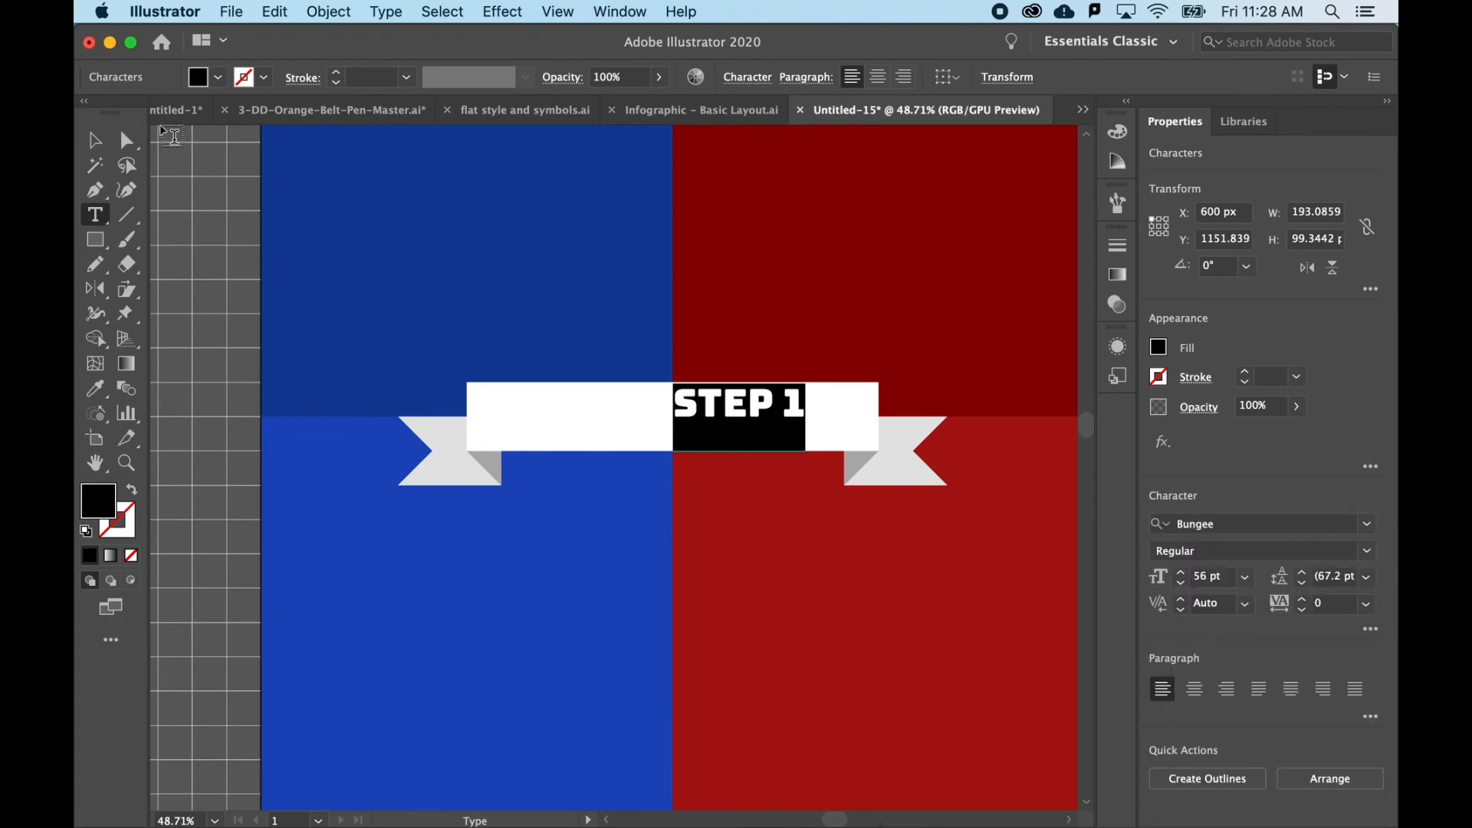
- Enlarge the STEP 1 text to 88 pt and move it to X 450 px, horizontally in the middle of the white bar
click(96, 141)
drag(719, 418, 671, 408)
key(shift+Down)
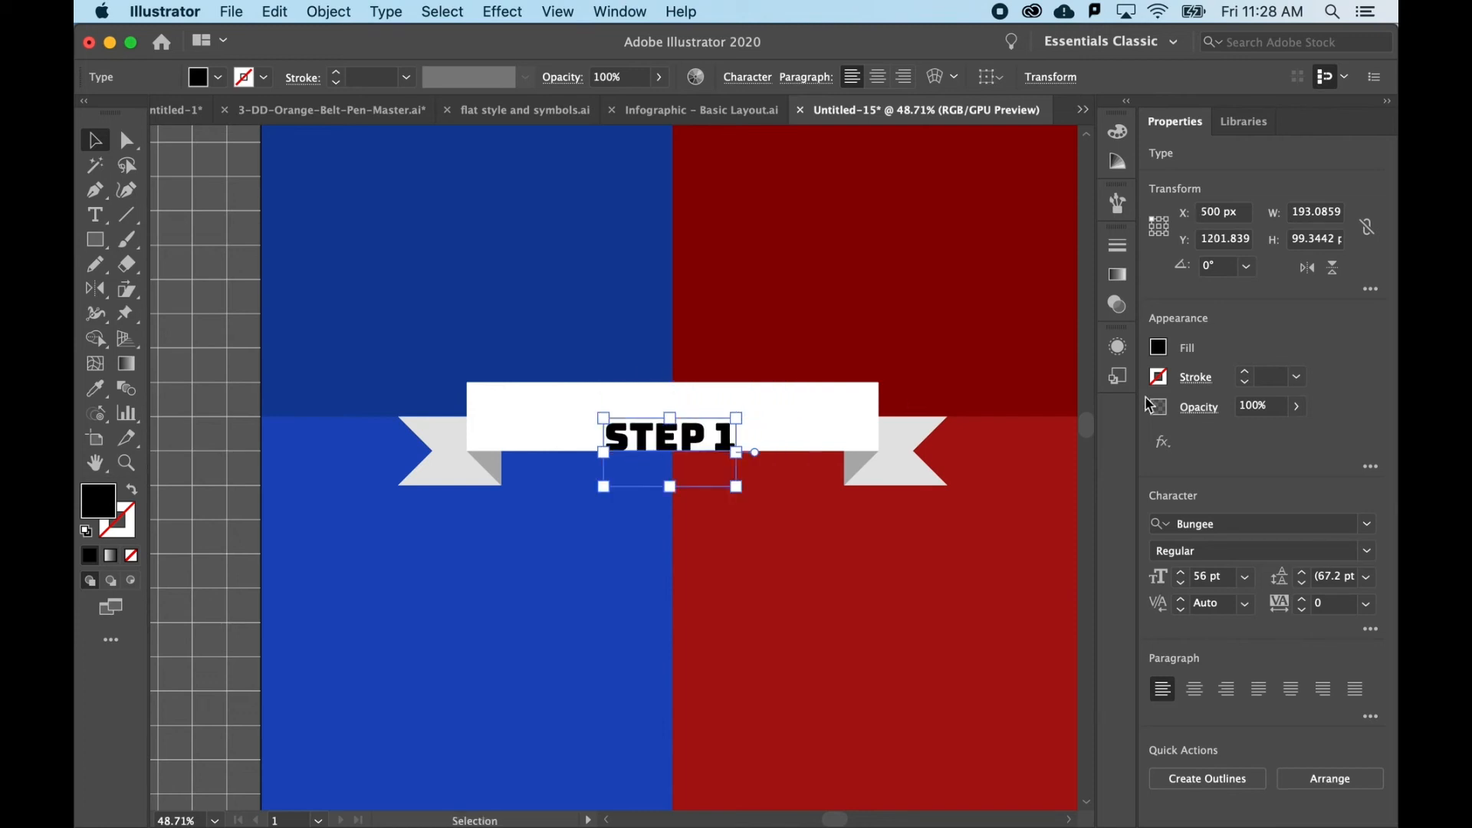
drag(1185, 575, 1185, 575)
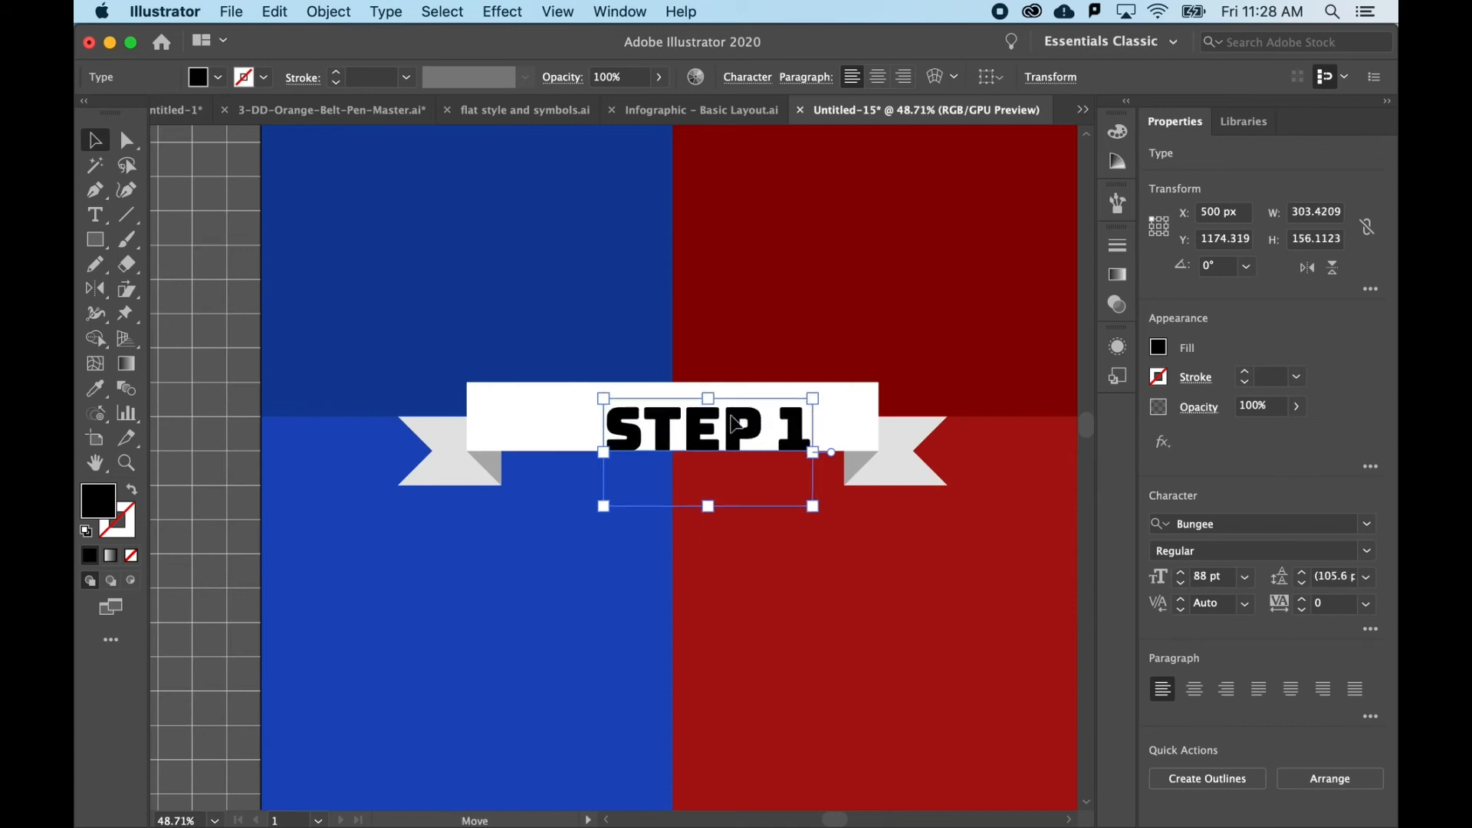
drag(747, 414, 713, 410)
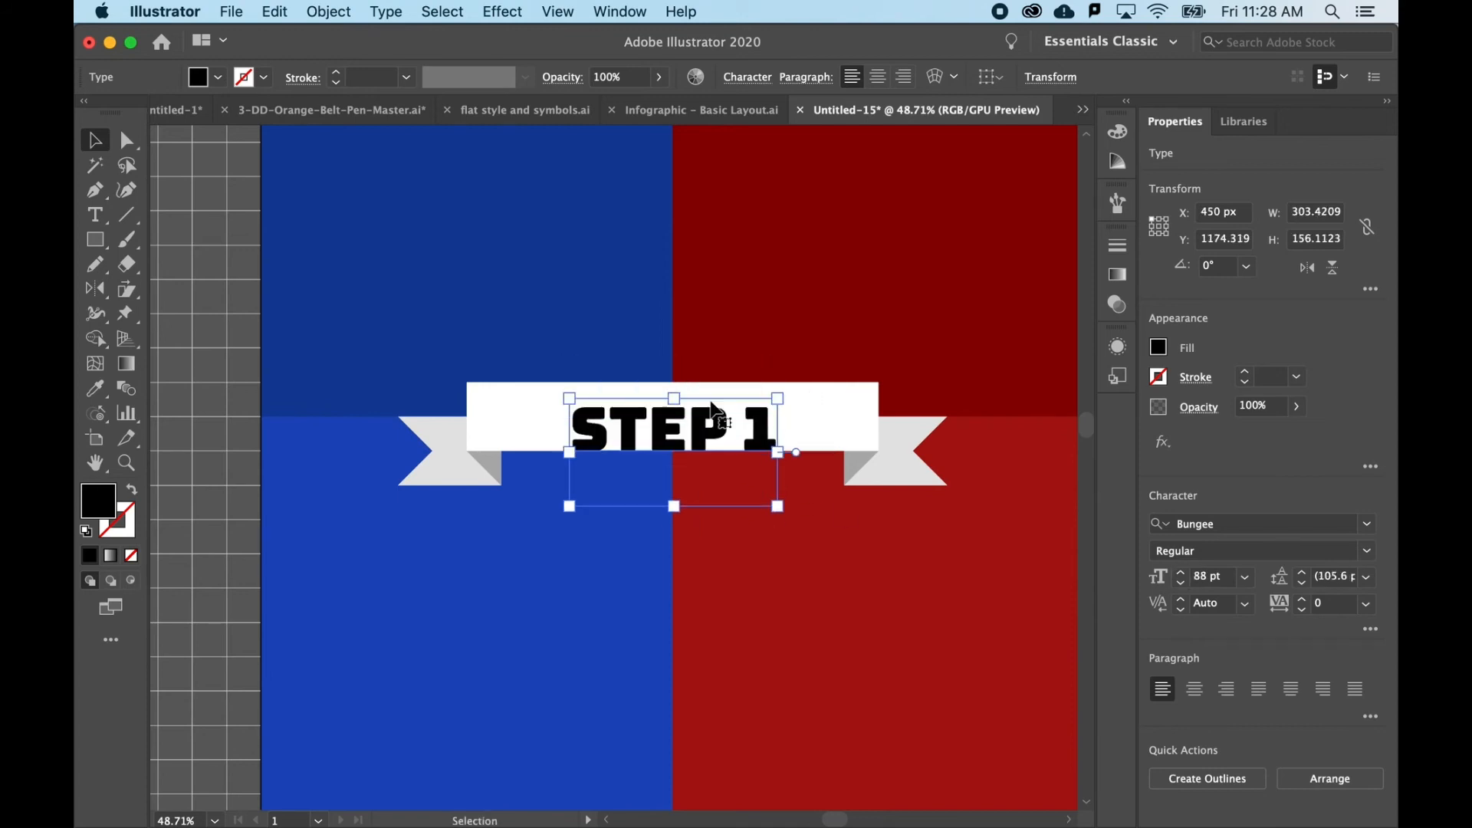
key(Up)
key(Down)
key(Up)
key(Down)
key(shift+Up)
key(shift+Down)
- Turn off Snap to Grid and nudge the STEP 1 text up about 17 px to center it vertically on the white bar
click(568, 14)
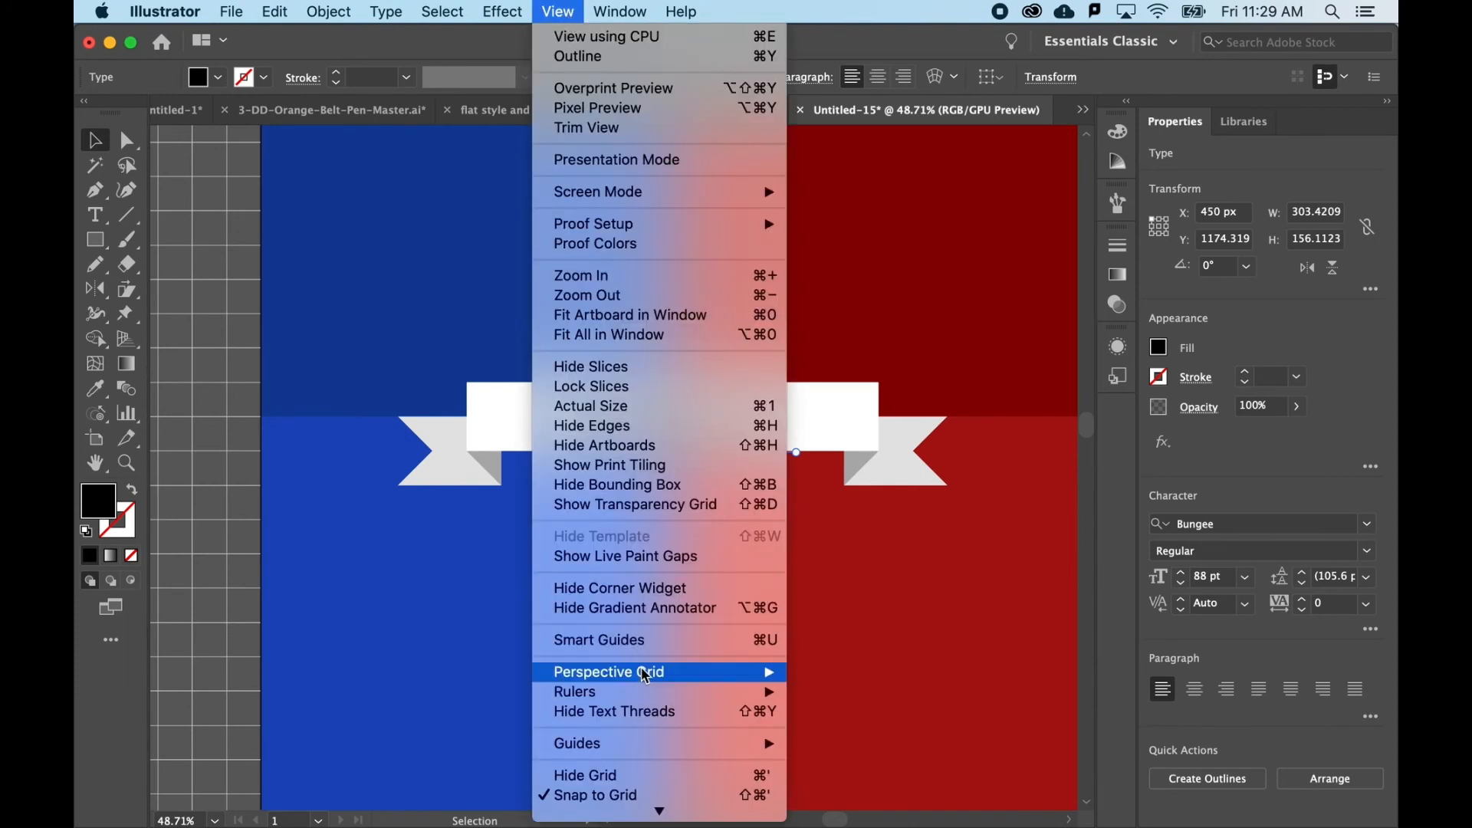
click(629, 795)
key(Up)
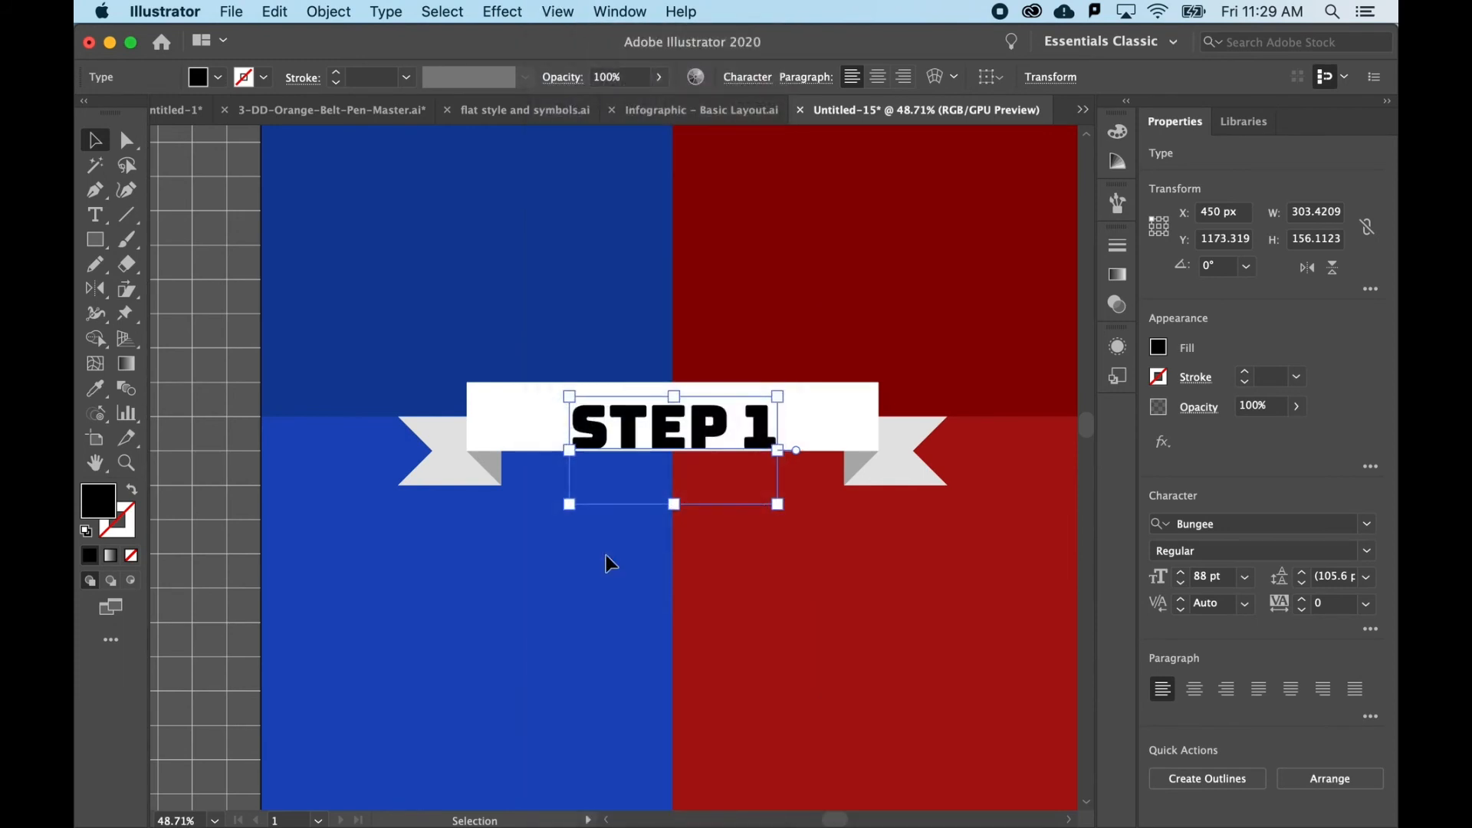
key(Up)
key(Up)
key(Up)
key(Up)
key(Up)
key(Up)
key(Up)
key(Up)
key(Up)
key(Up)
key(Up)
key(Up)
key(Up)
key(Up)
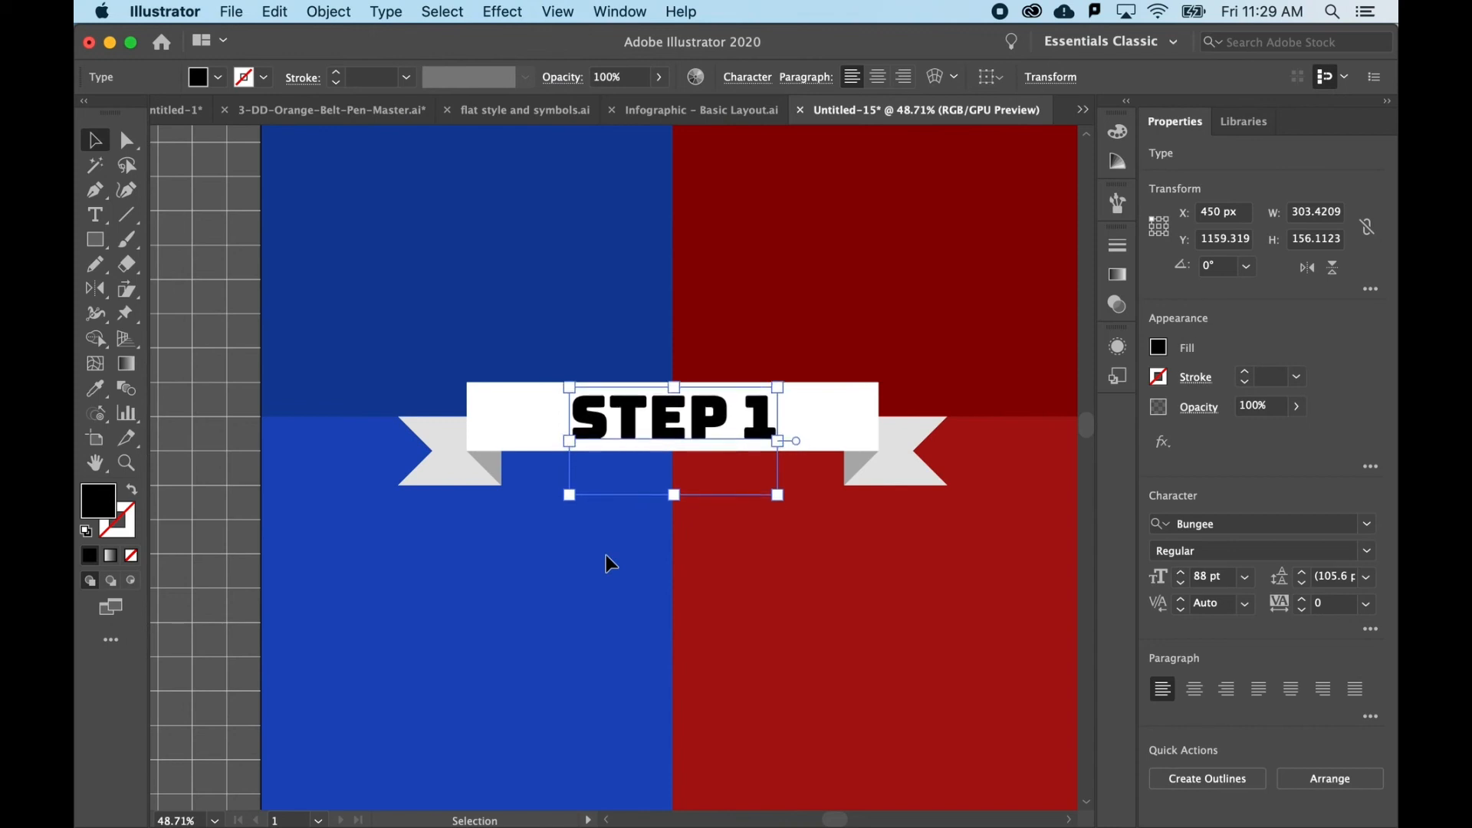
- Center-align the STEP 1 paragraph, reposition the text in the middle of the white bar at about X 448, Y 1158 px, and deselect it
click(1194, 689)
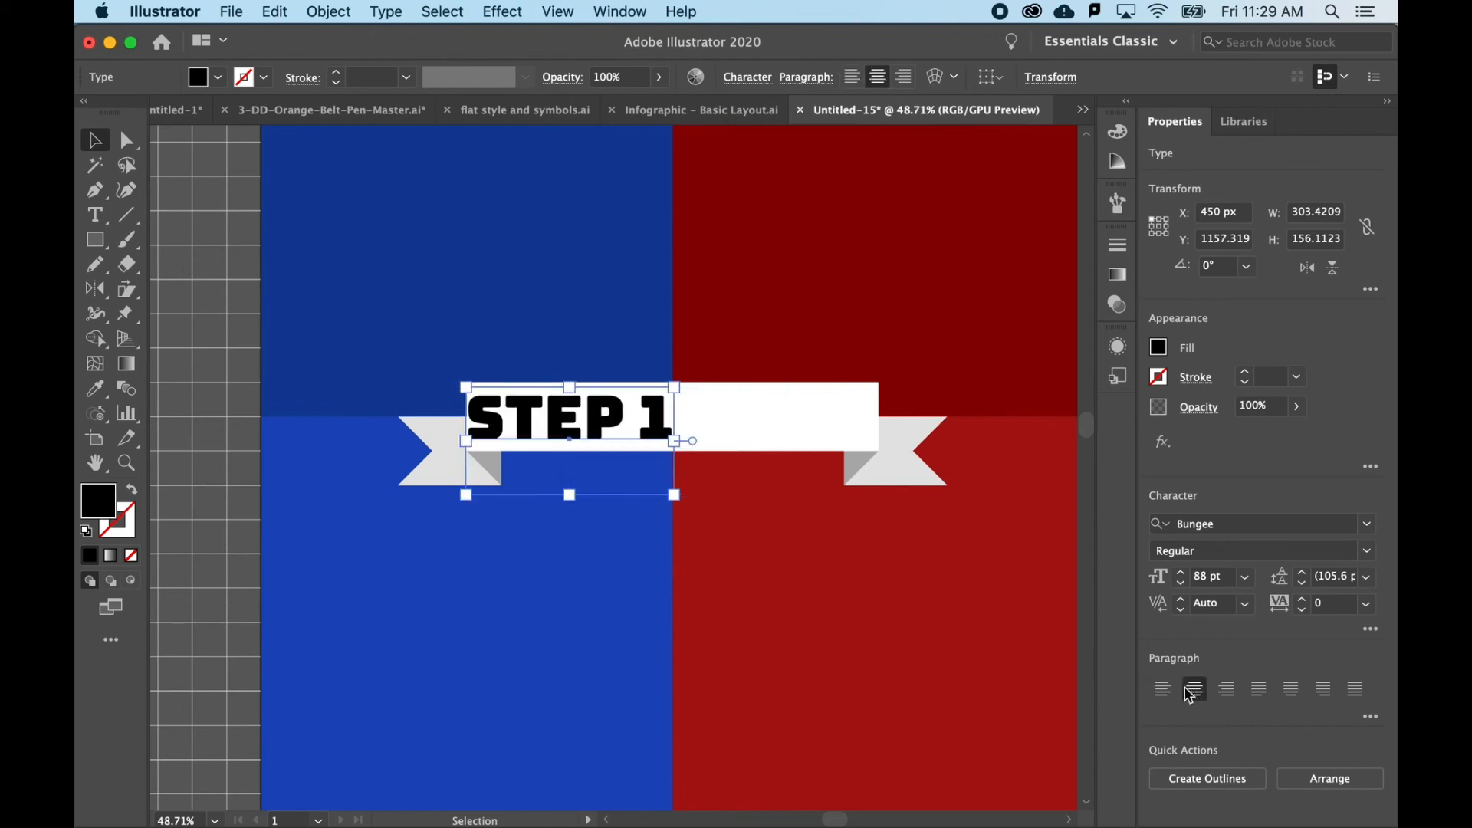
drag(554, 421, 663, 421)
key(Left)
key(Left)
key(Left)
key(Left)
key(Left)
key(Left)
key(Left)
key(Left)
key(Left)
key(Left)
key(Left)
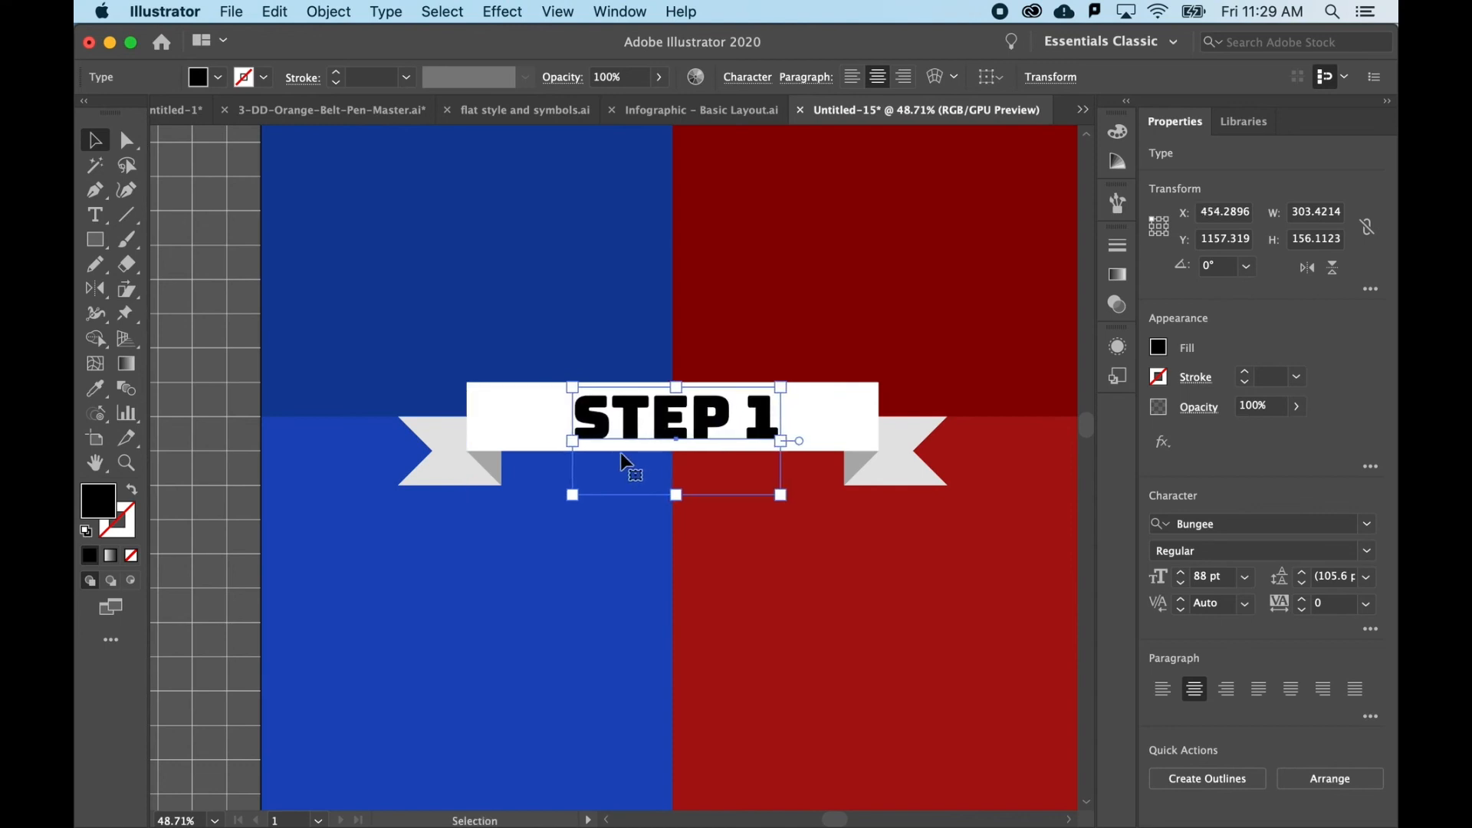
key(Down)
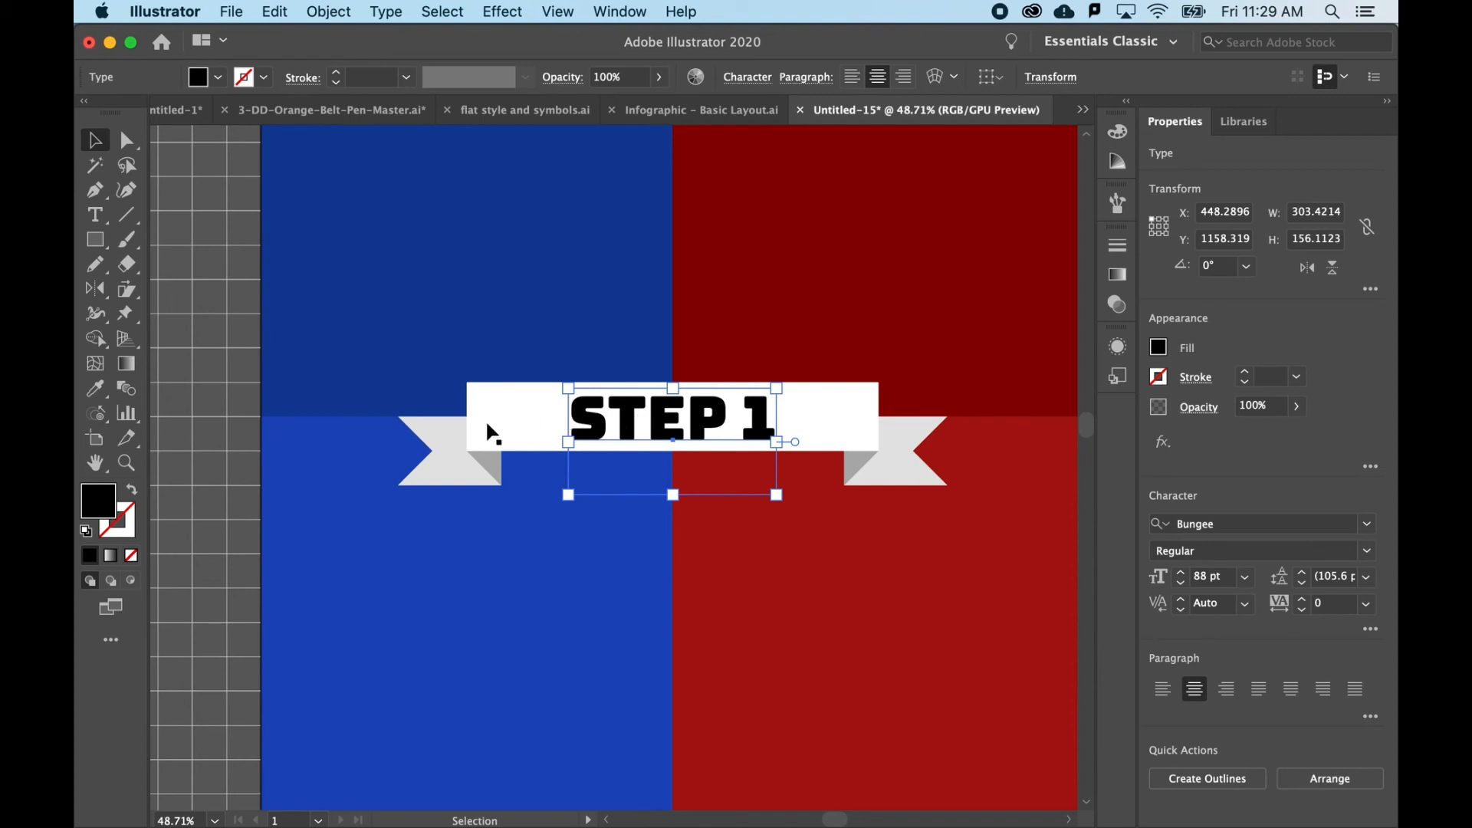
click(376, 365)
scroll(375, 357, down, 3)
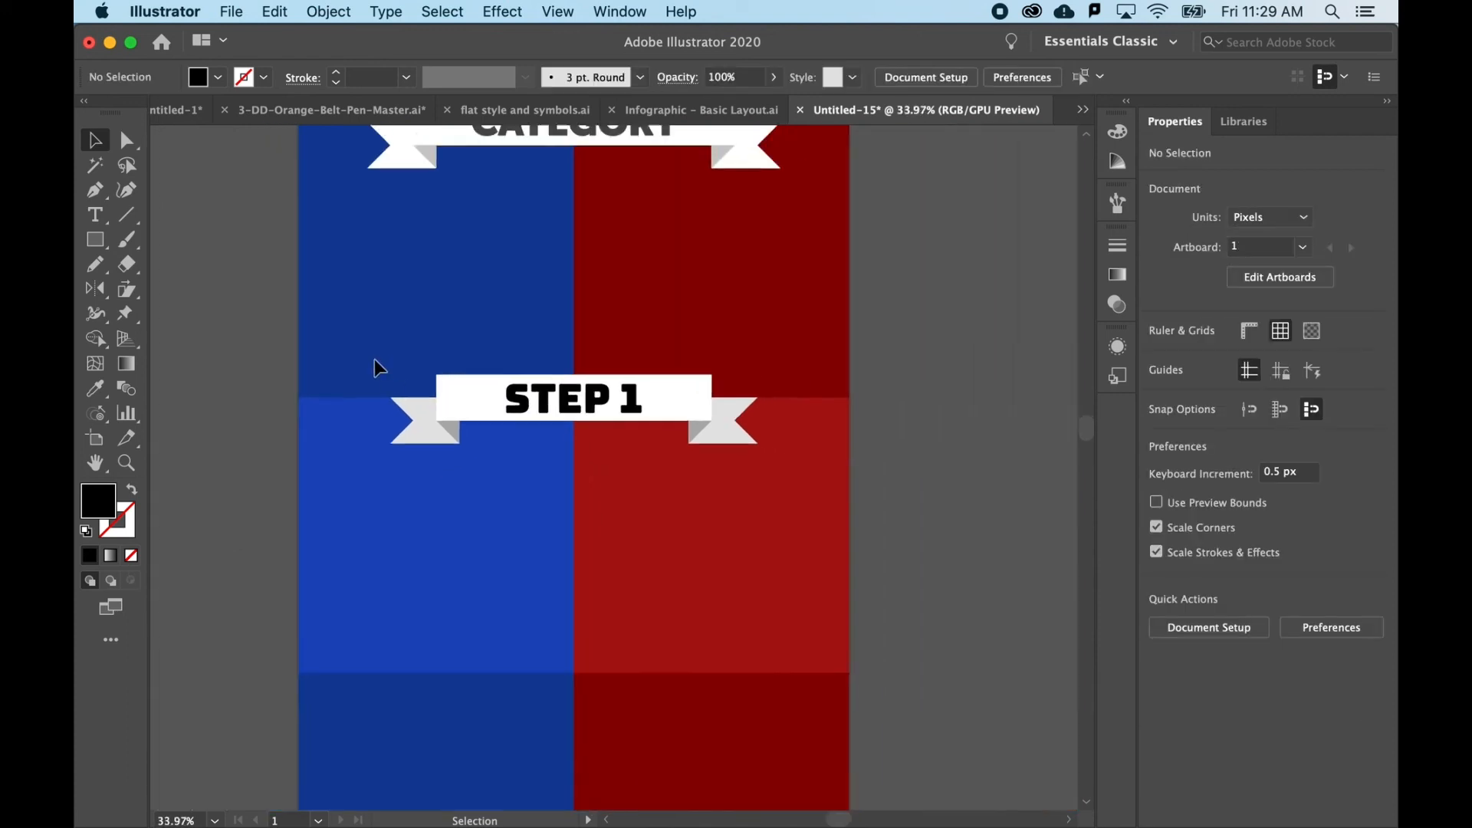
- Select the whole STEP 1 banner together with its text and turn Snap to Grid back on
scroll(375, 359, up, 1)
scroll(374, 359, left, 1)
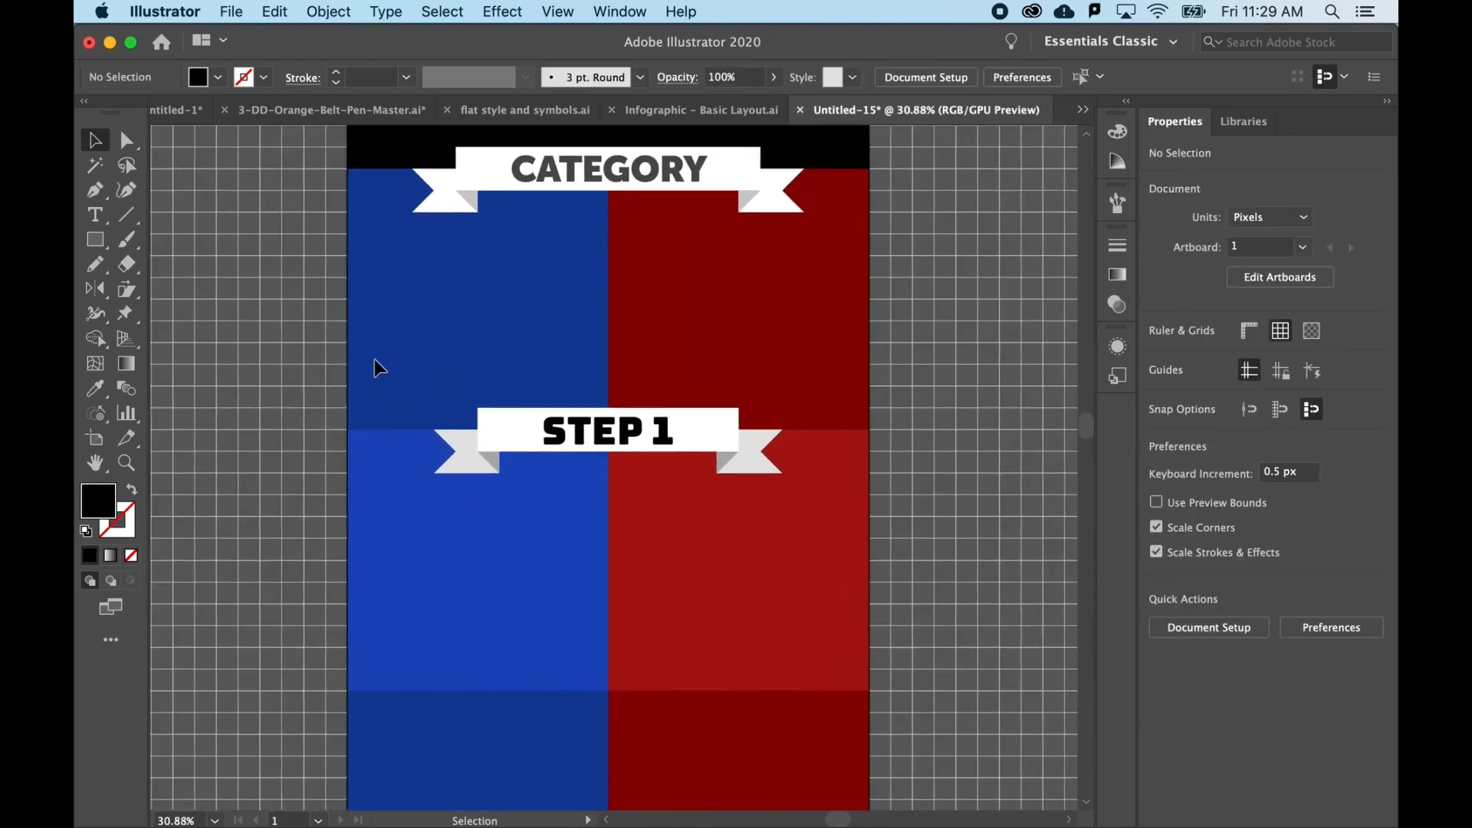
drag(335, 367, 867, 536)
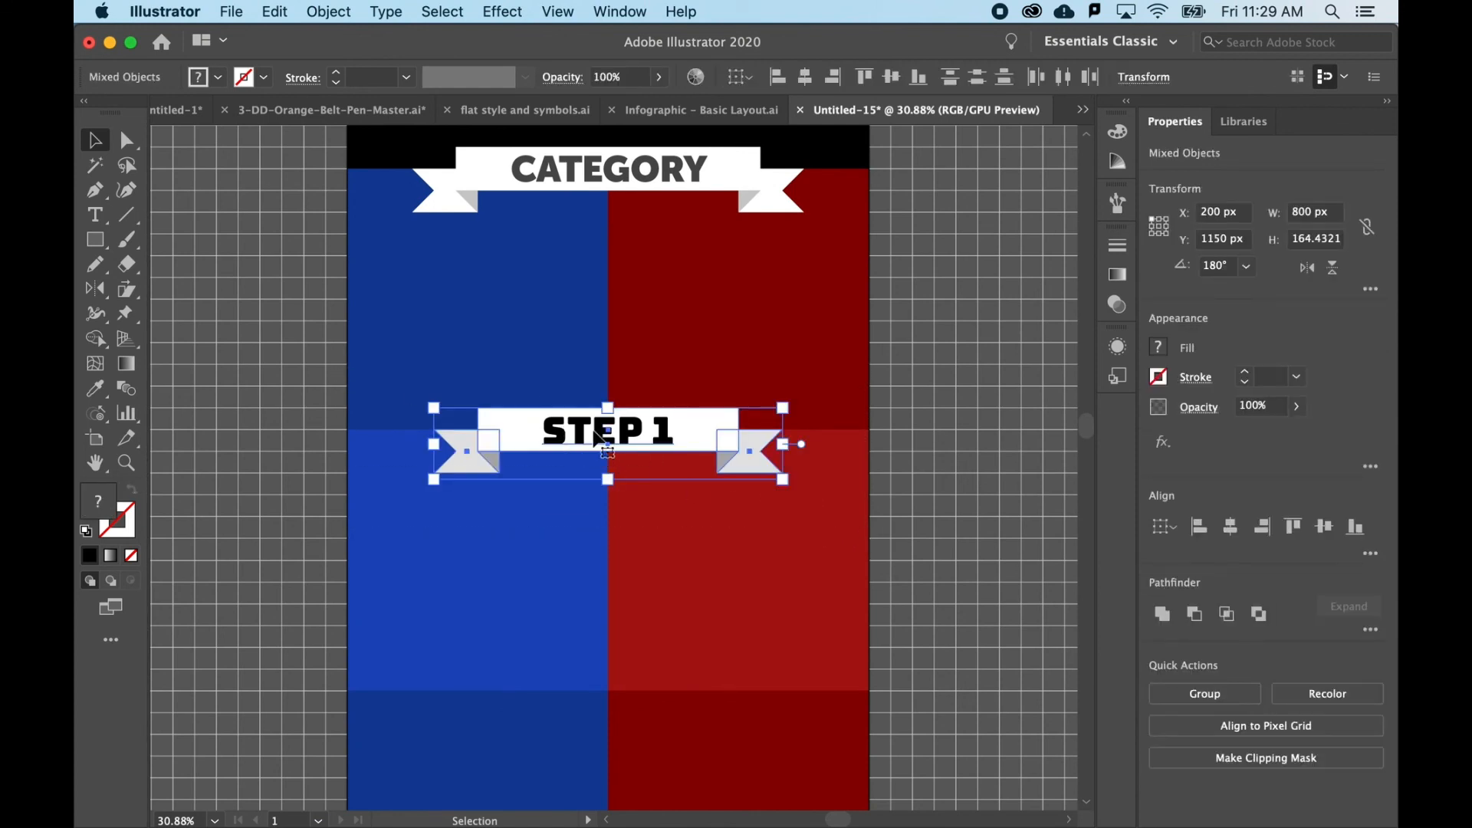
scroll(579, 465, left, 2)
scroll(578, 465, down, 1)
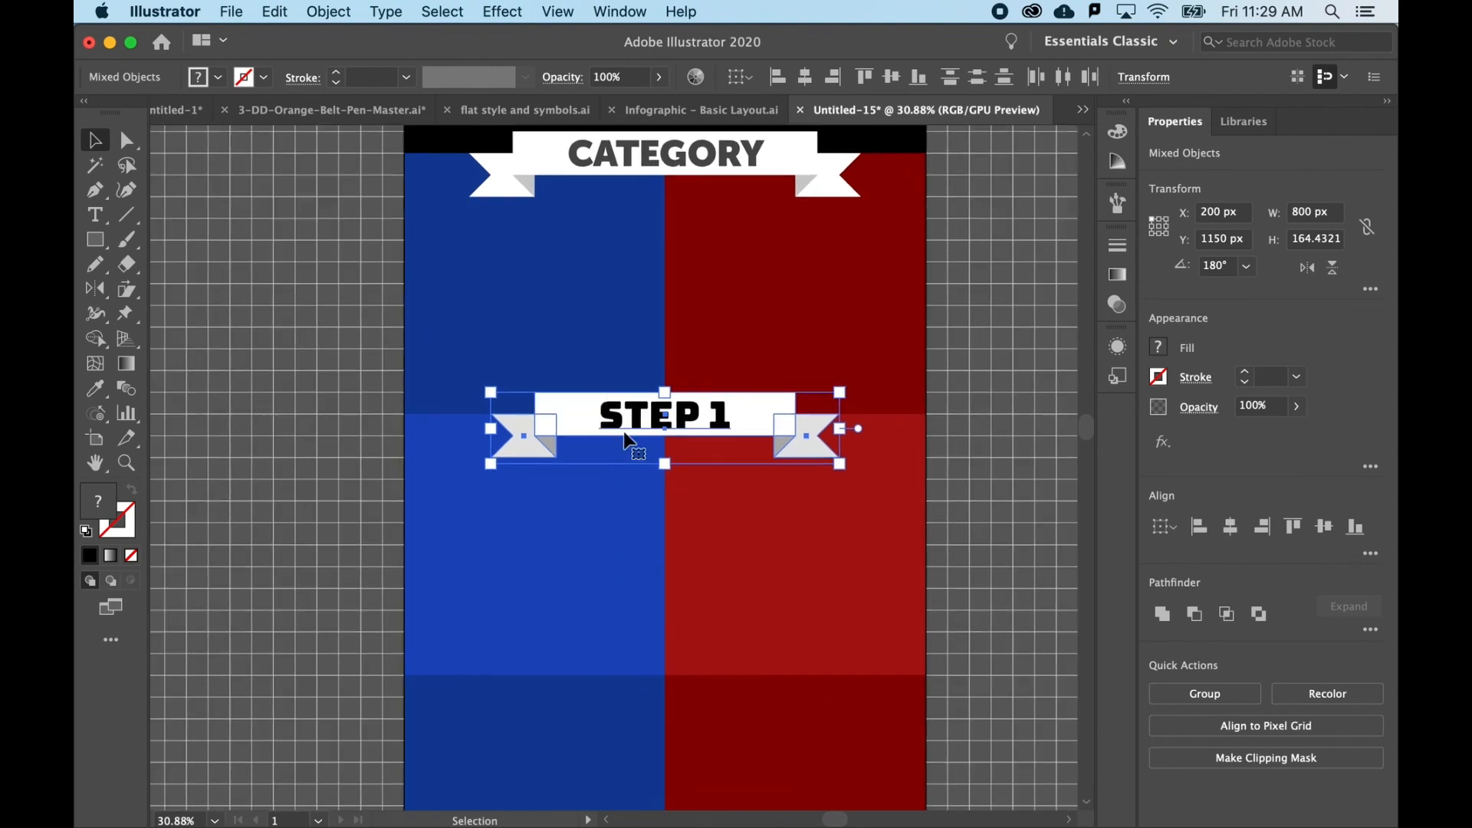
click(557, 14)
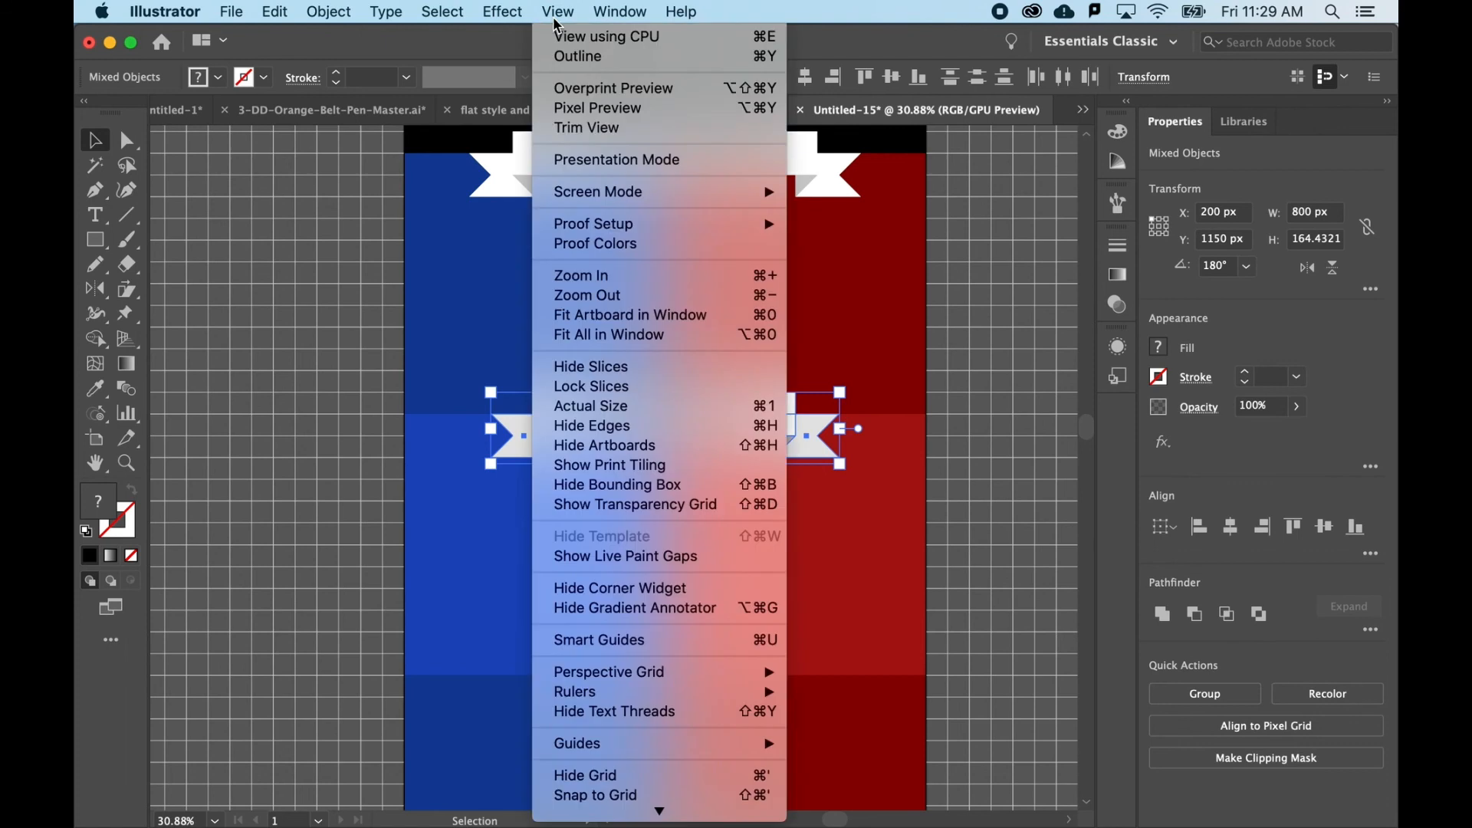
click(645, 799)
- Duplicate the STEP 1 banner twice straight down onto the next two color-band boundaries, placing the lowest copy at Y 2350 px
scroll(646, 807, down, 3)
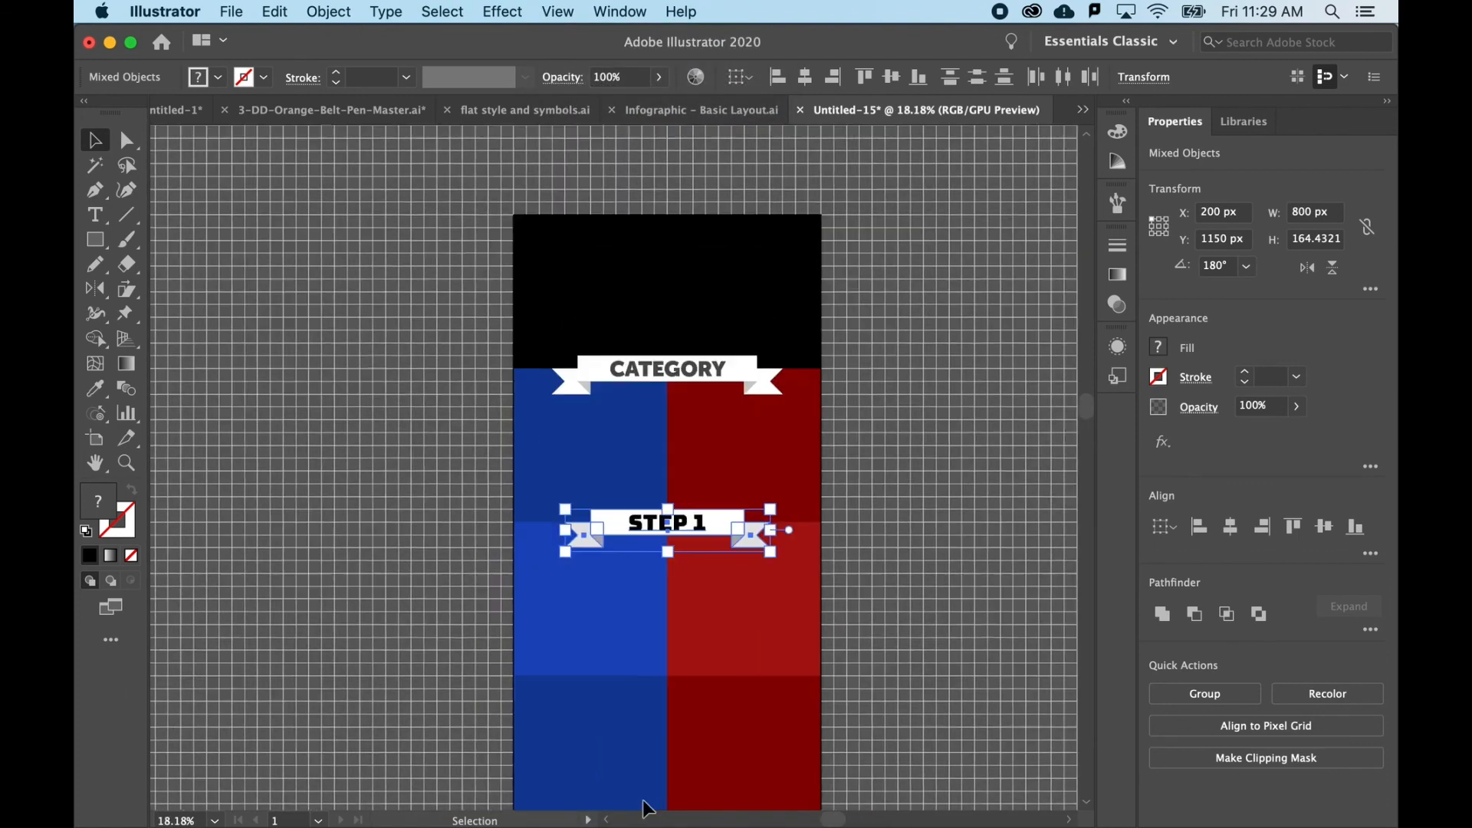
scroll(646, 806, down, 3)
drag(633, 340, 634, 648)
scroll(634, 644, up, 5)
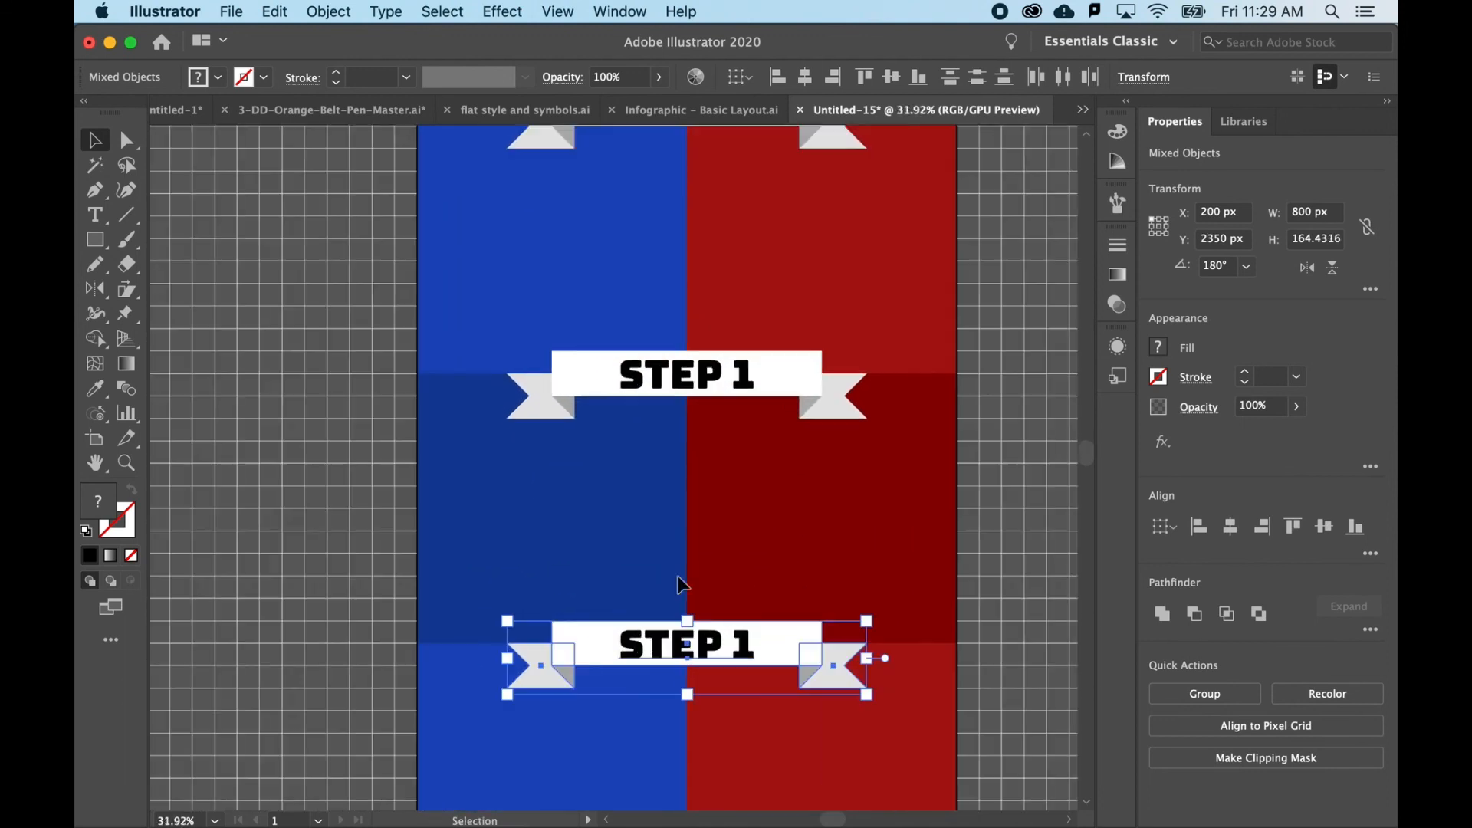
- Renumber the copied banner labels, changing the middle one to STEP 2 and the lowest one to STEP 3
click(95, 216)
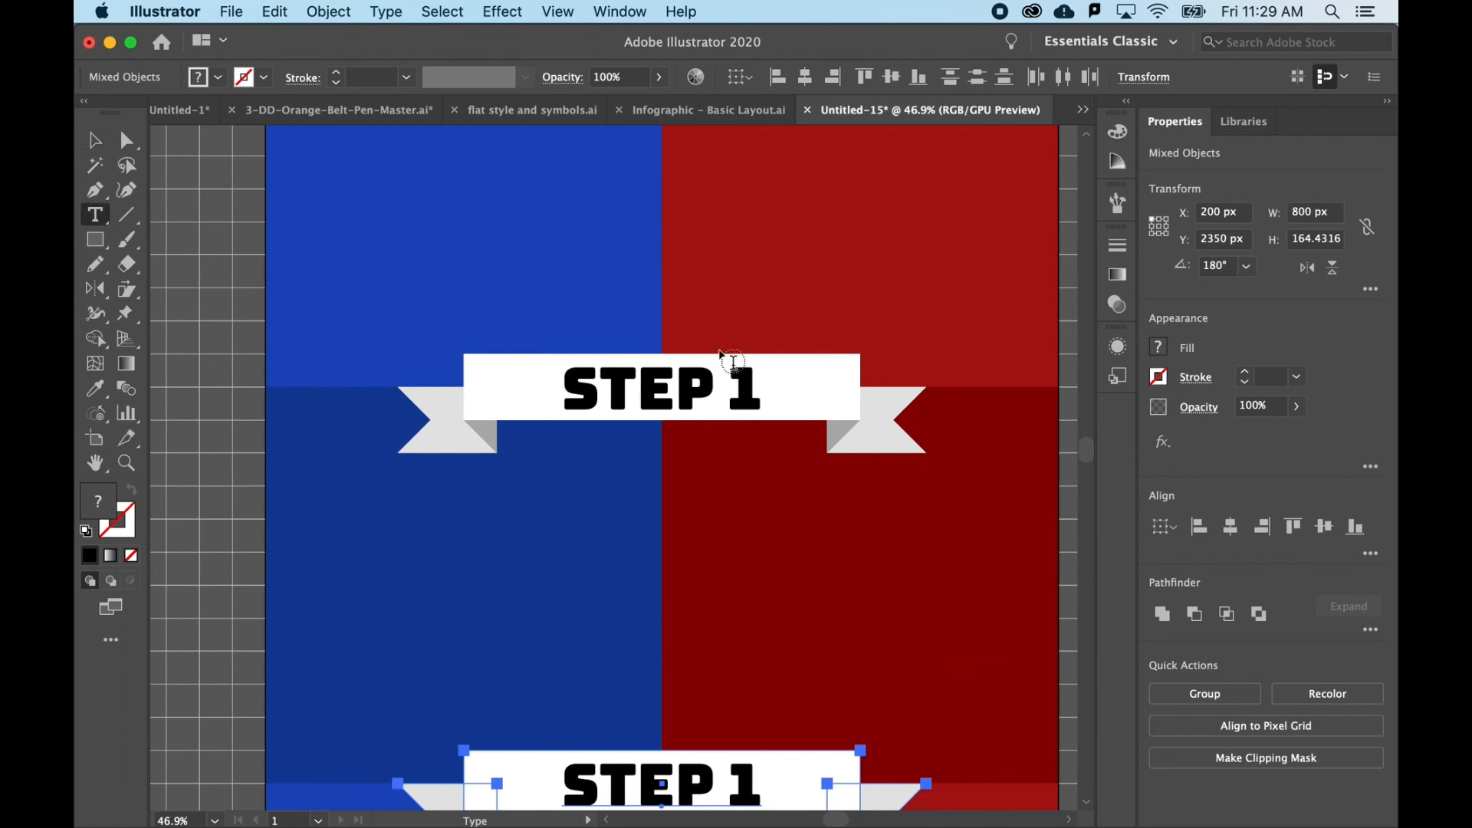
drag(728, 376, 777, 375)
text(2)
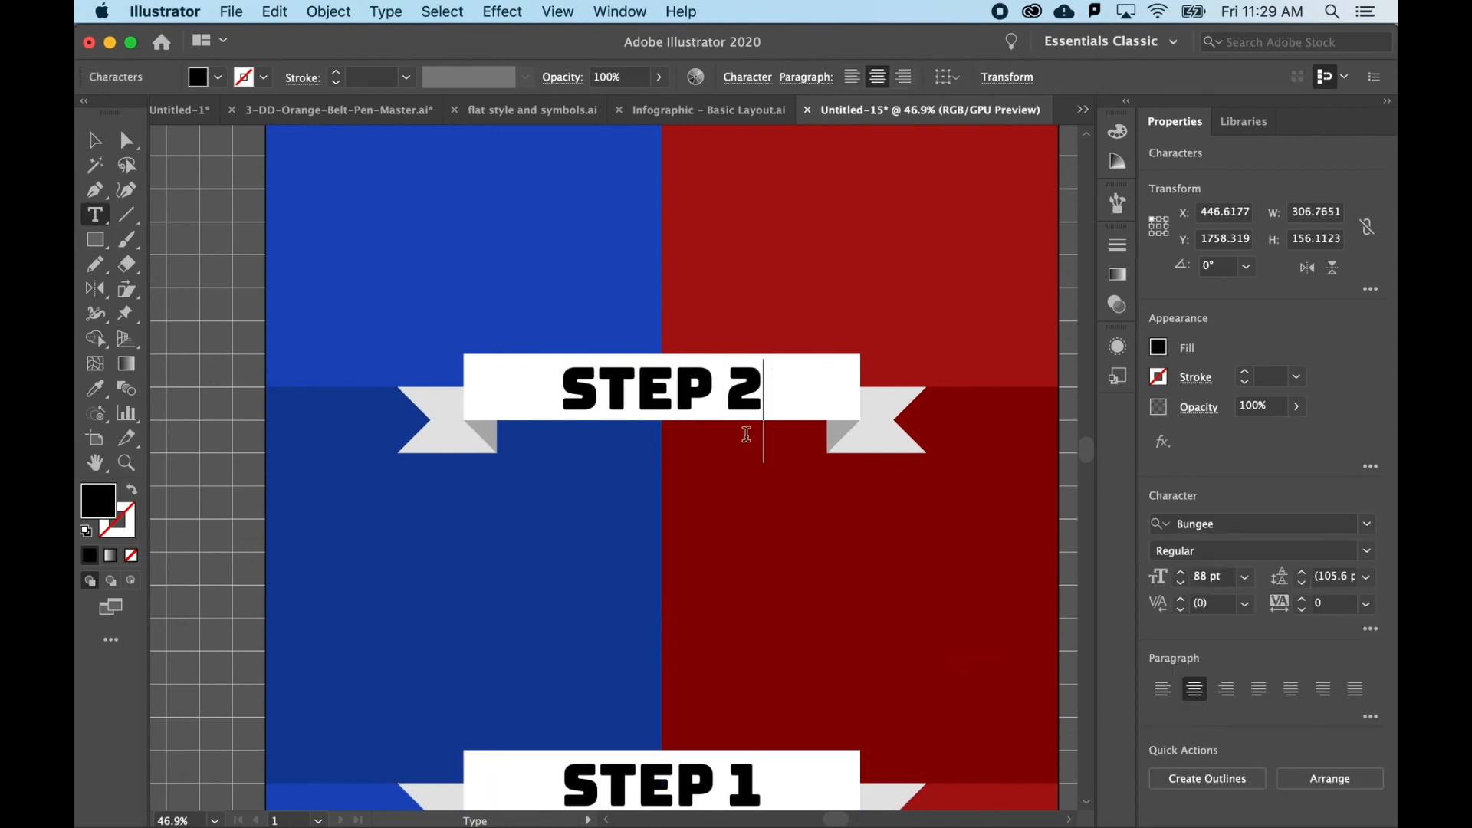
scroll(694, 610, down, 3)
drag(703, 633, 746, 633)
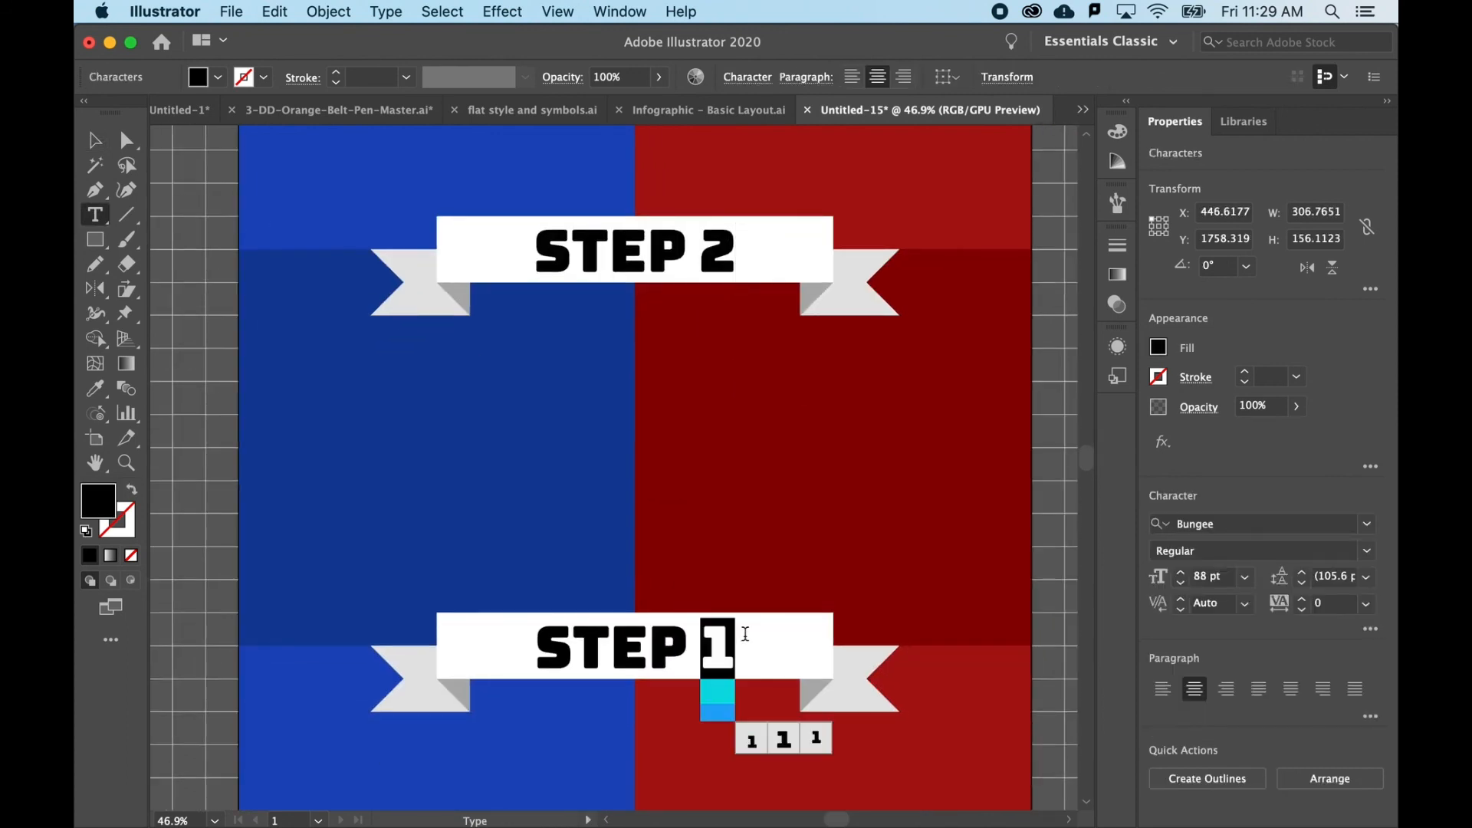
text(3)
scroll(743, 633, down, 5)
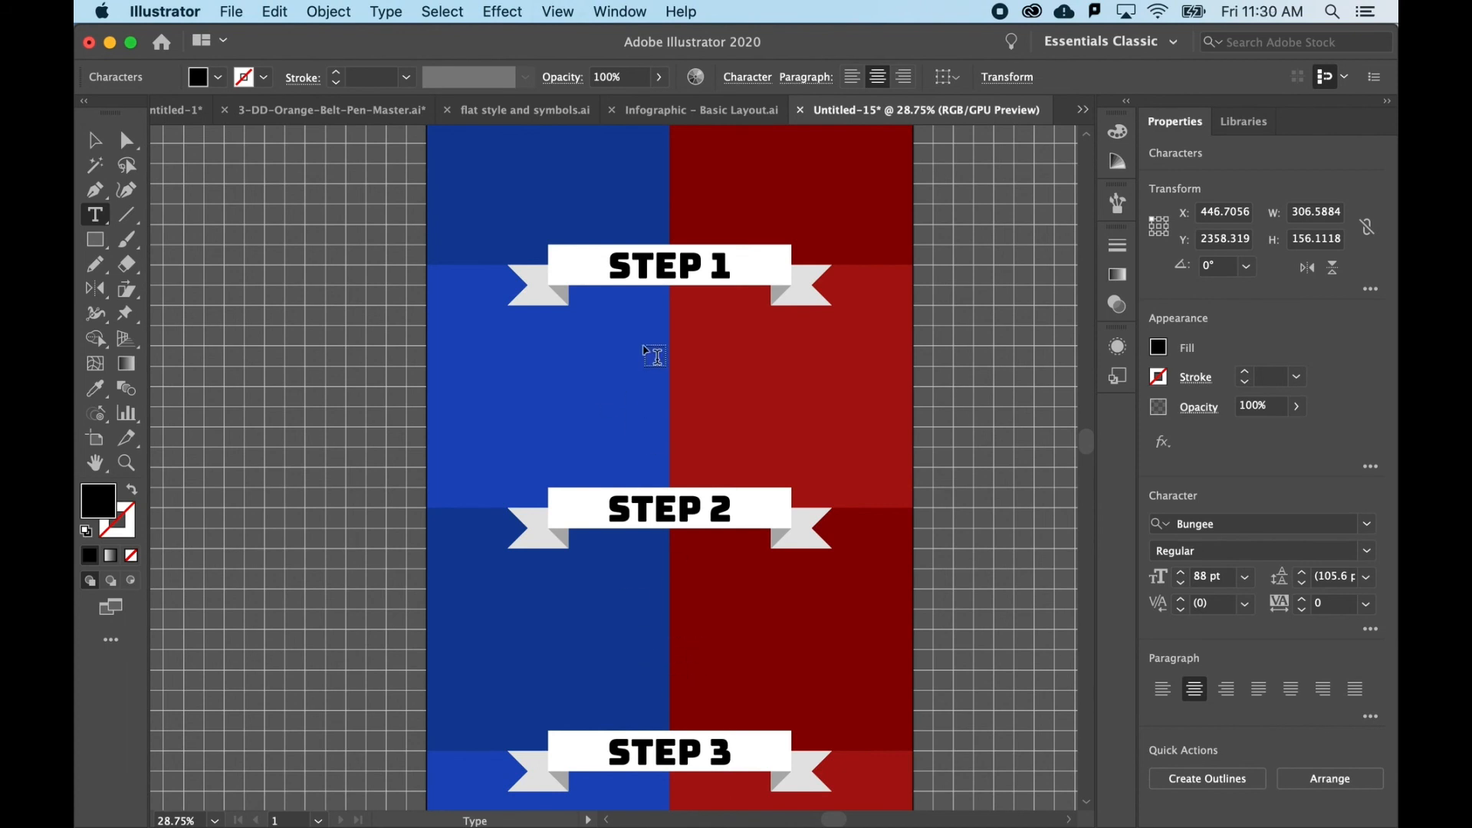
scroll(694, 657, down, 2)
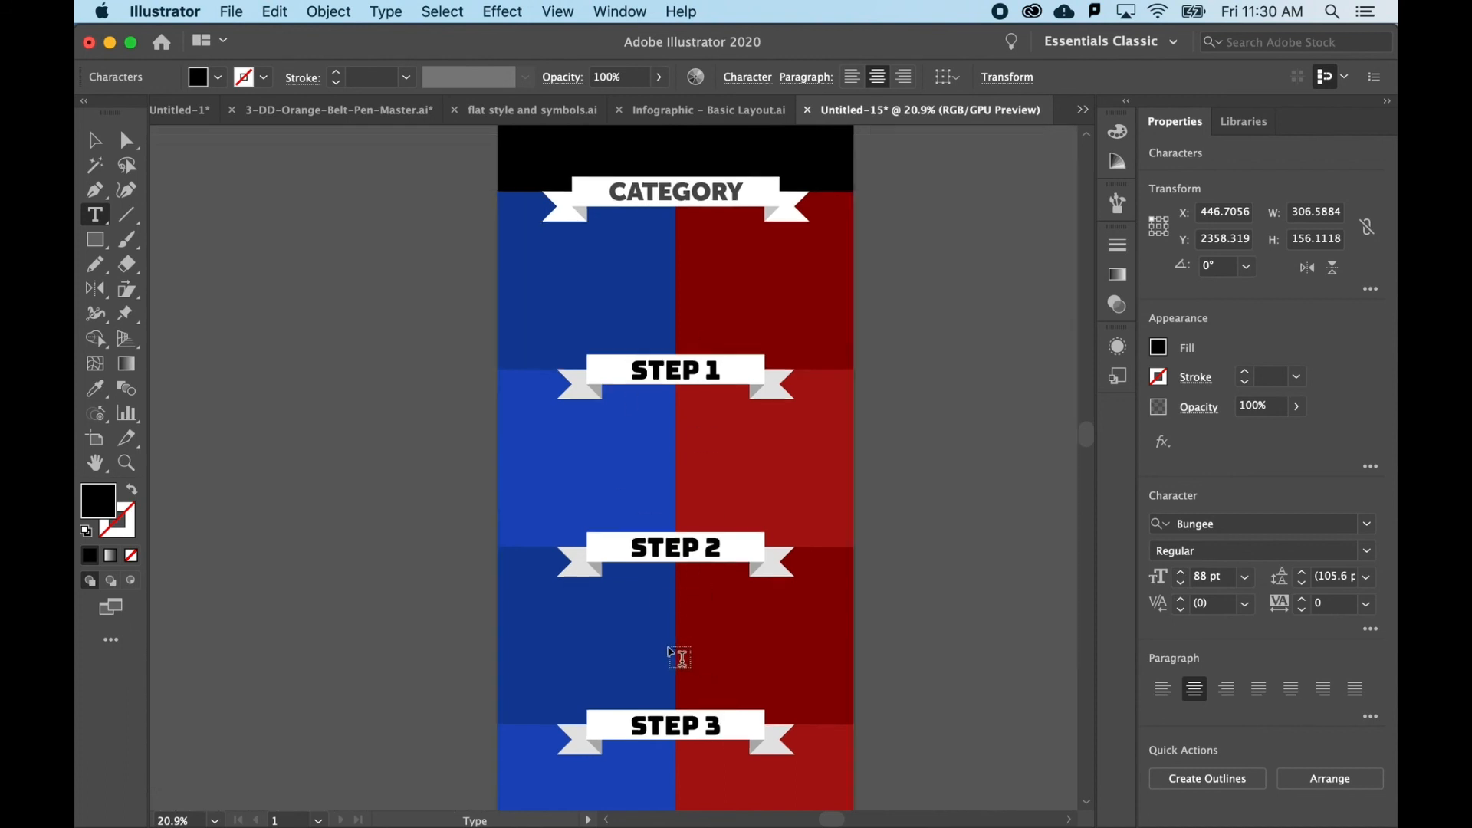
scroll(680, 657, up, 1)
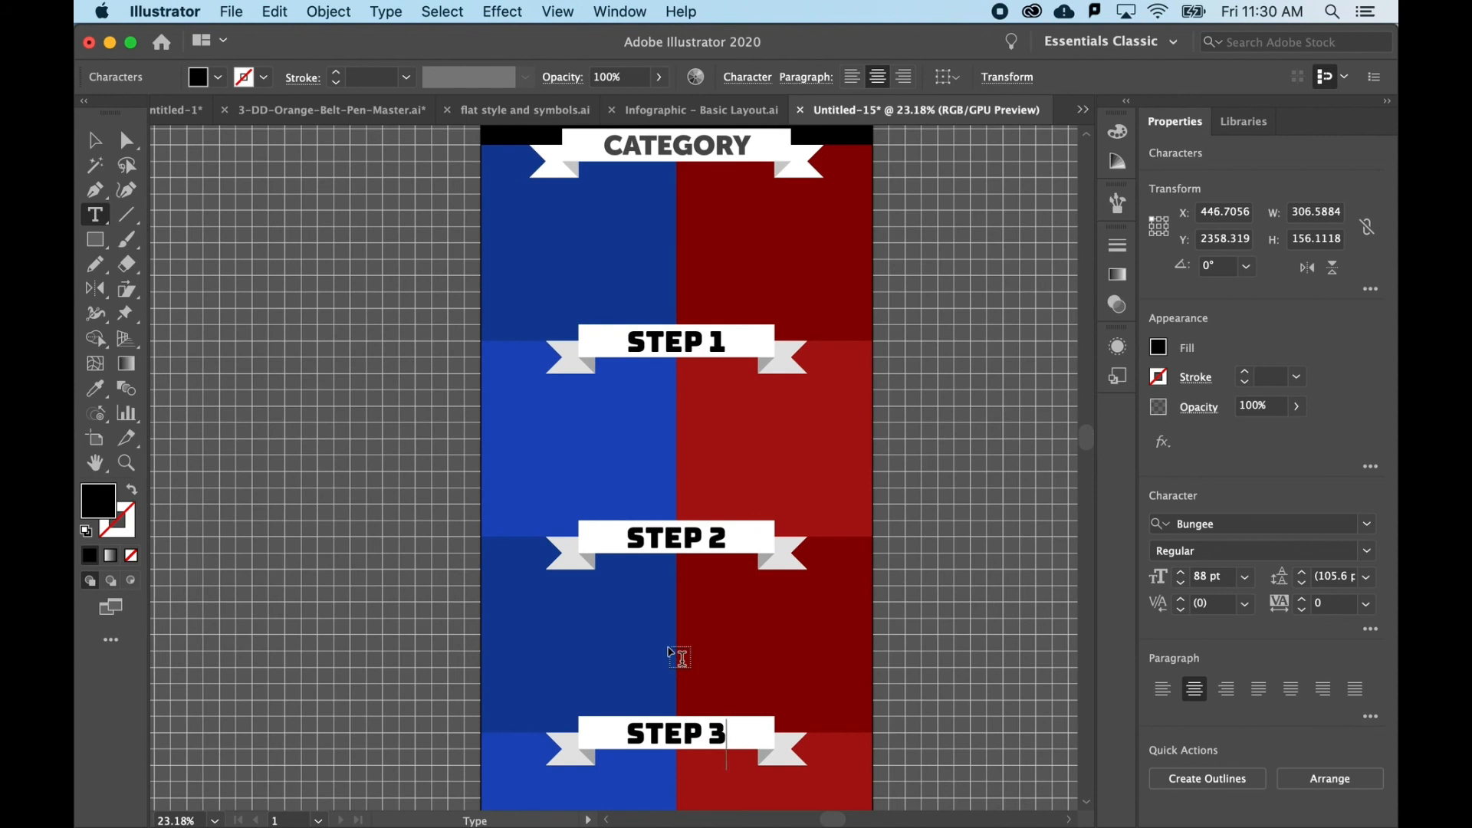